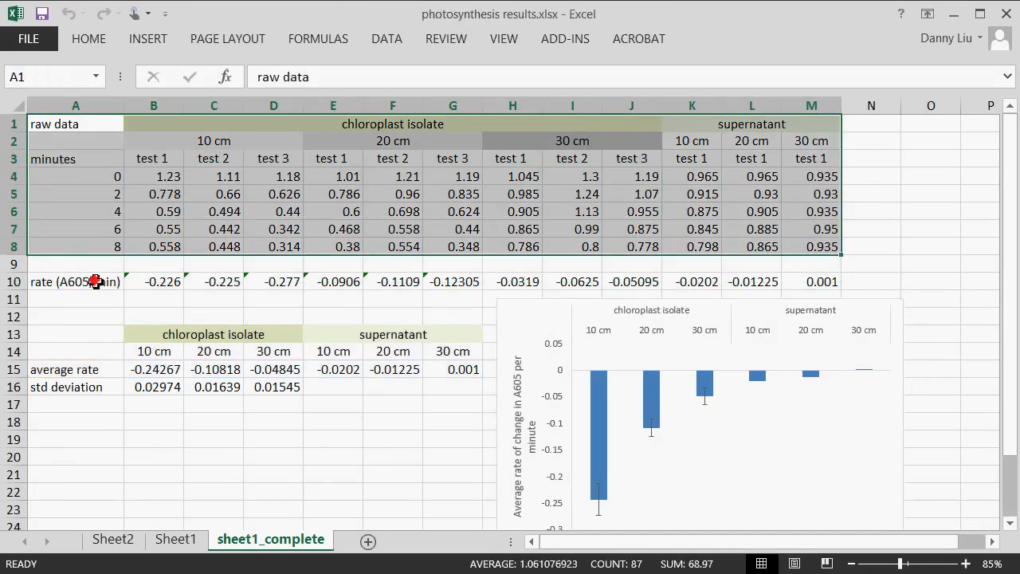
- Examine the rate row, the average rate row and the average rate chart on the completed sheet
drag(101, 282, 836, 284)
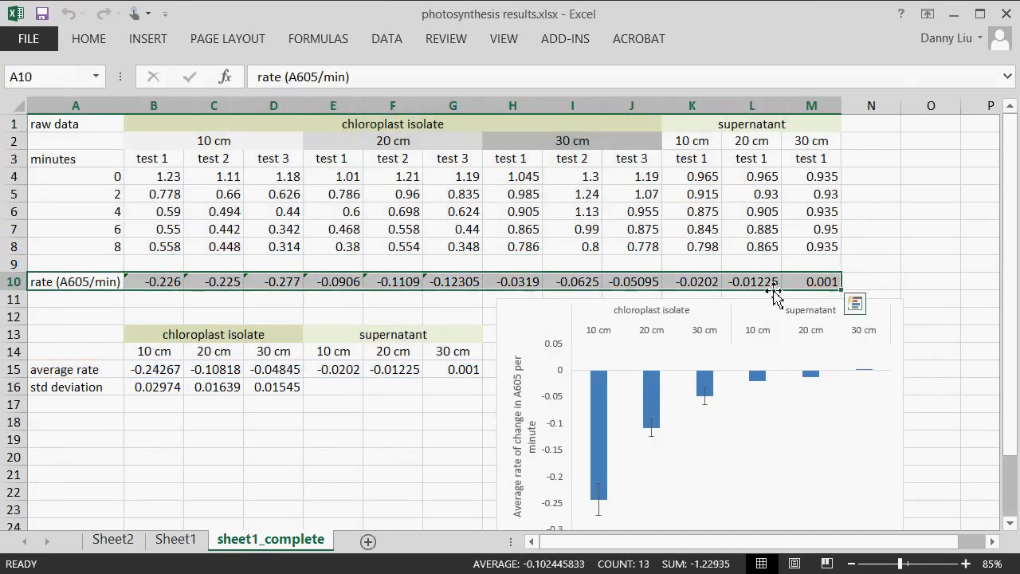
click(106, 371)
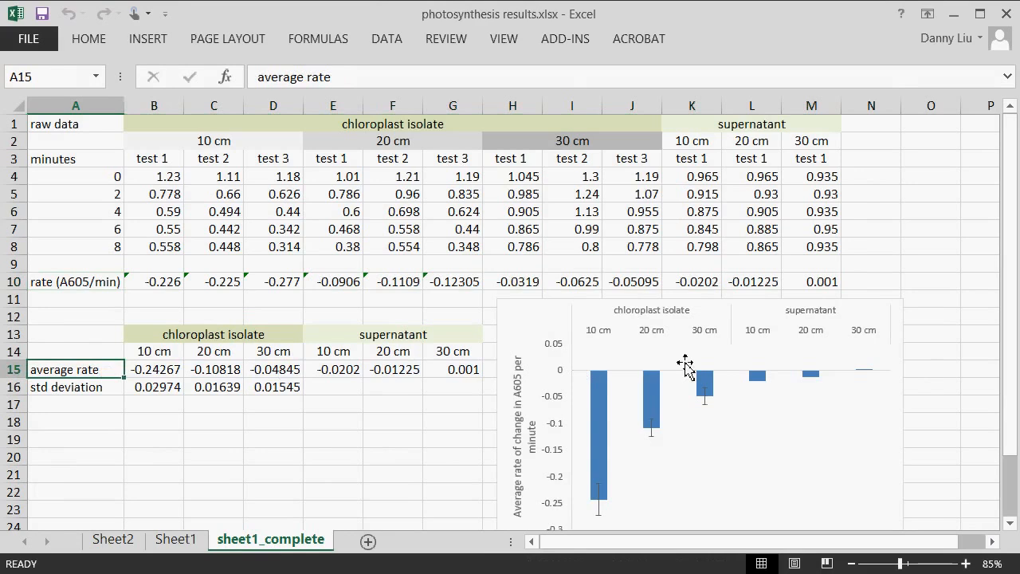
drag(1011, 302, 1012, 331)
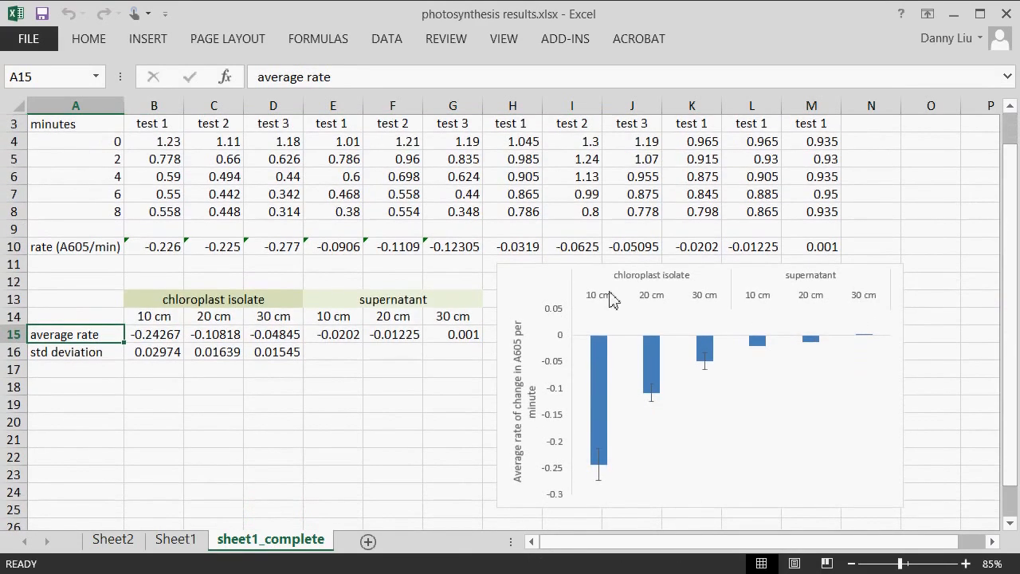
click(515, 279)
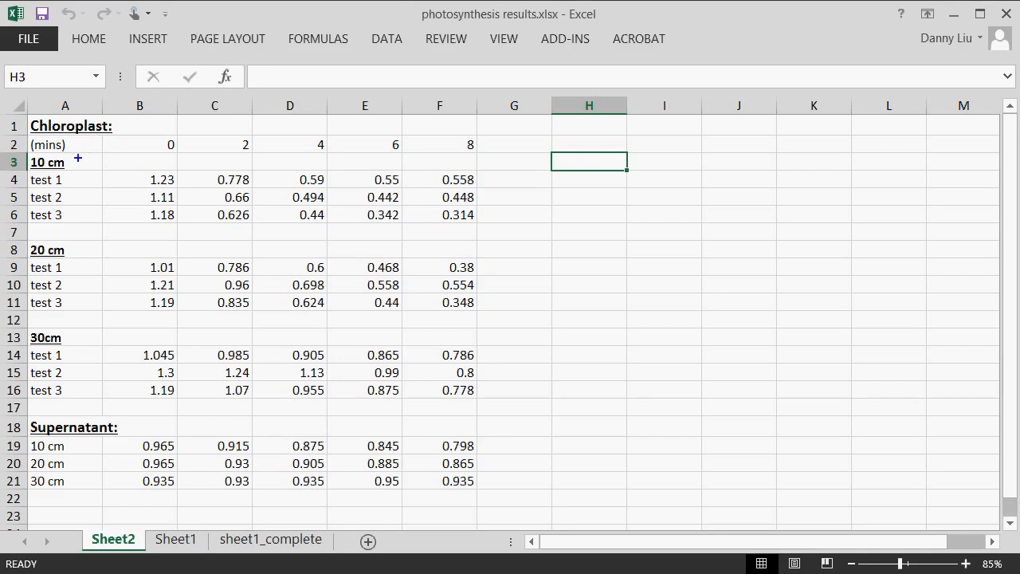
- Circle the 10 cm, 20 cm and 30cm headings of the chloroplast data on Sheet2 with the drawing pen
mouse_move(58, 157)
mouse_down()
mouse_move(33, 172)
mouse_move(63, 154)
mouse_up()
mouse_move(59, 235)
mouse_down()
mouse_move(50, 234)
mouse_move(60, 264)
mouse_move(69, 233)
mouse_up()
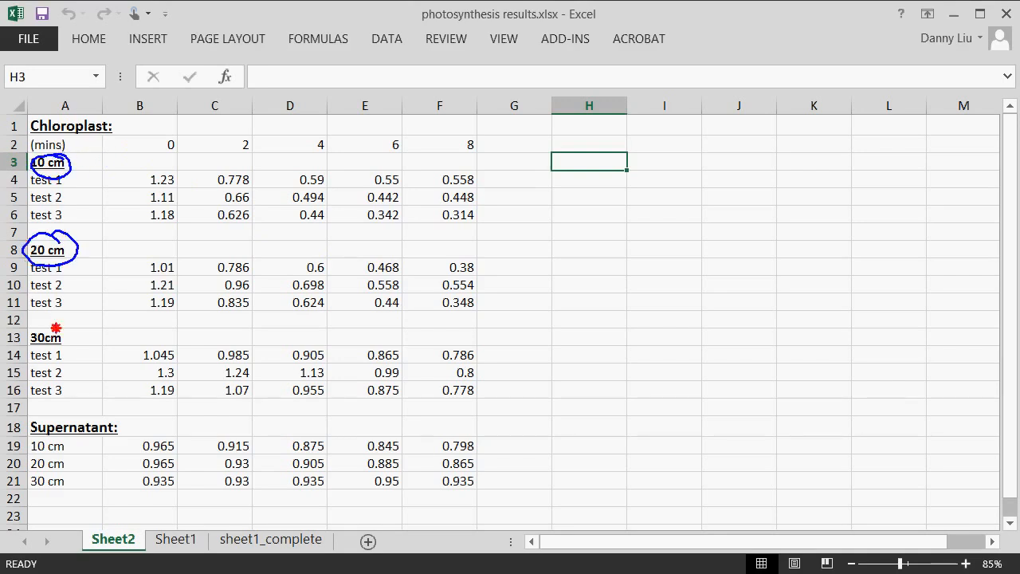
mouse_move(55, 323)
mouse_down()
mouse_move(75, 332)
mouse_move(67, 321)
mouse_up()
- Sketch a lamp with three tubes beside the Sheet2 data and underline three increasing distances from the lamp
mouse_move(523, 236)
mouse_down()
mouse_move(539, 231)
mouse_move(518, 233)
mouse_move(528, 196)
mouse_move(612, 212)
mouse_up()
drag(682, 211, 712, 212)
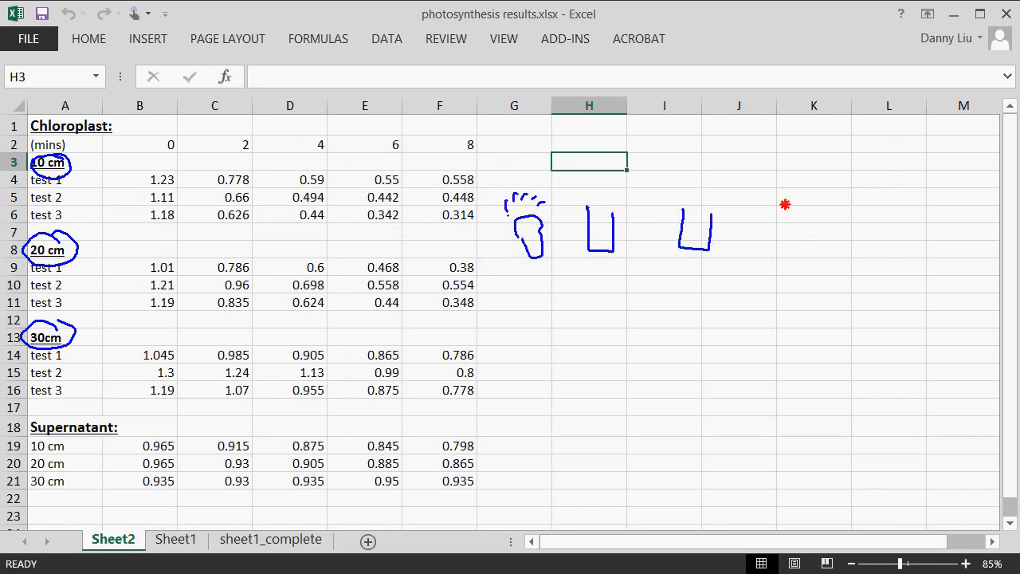
drag(785, 205, 810, 205)
drag(537, 274, 593, 273)
drag(544, 288, 657, 293)
drag(544, 320, 781, 316)
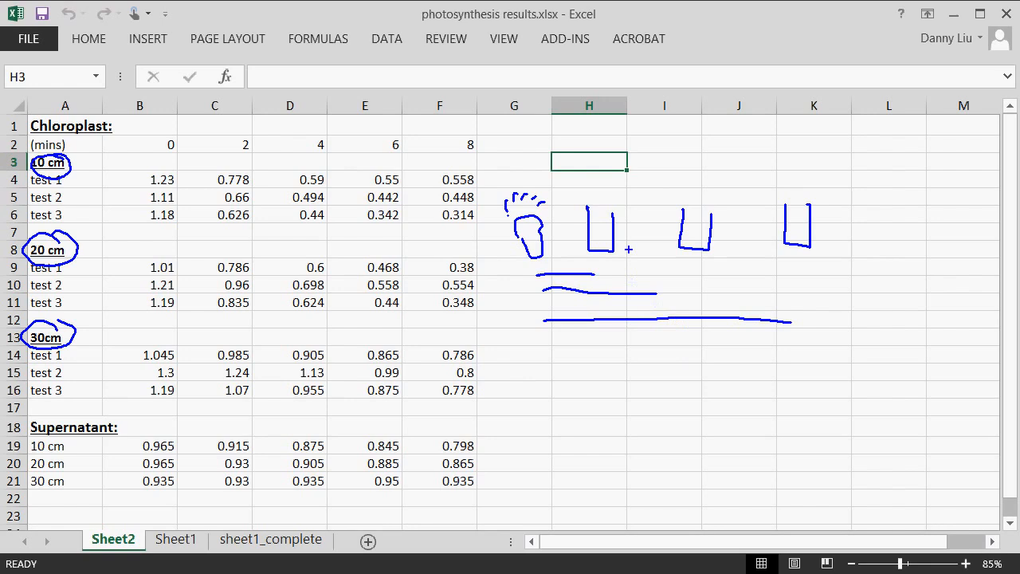
- Label the three sketched tubes R, G and B, and add a fourth tube labelled "UV?"
mouse_move(595, 169)
mouse_down()
mouse_move(594, 189)
mouse_move(607, 186)
mouse_up()
drag(708, 164, 715, 182)
mouse_move(787, 167)
mouse_down()
mouse_move(797, 164)
mouse_move(796, 185)
mouse_up()
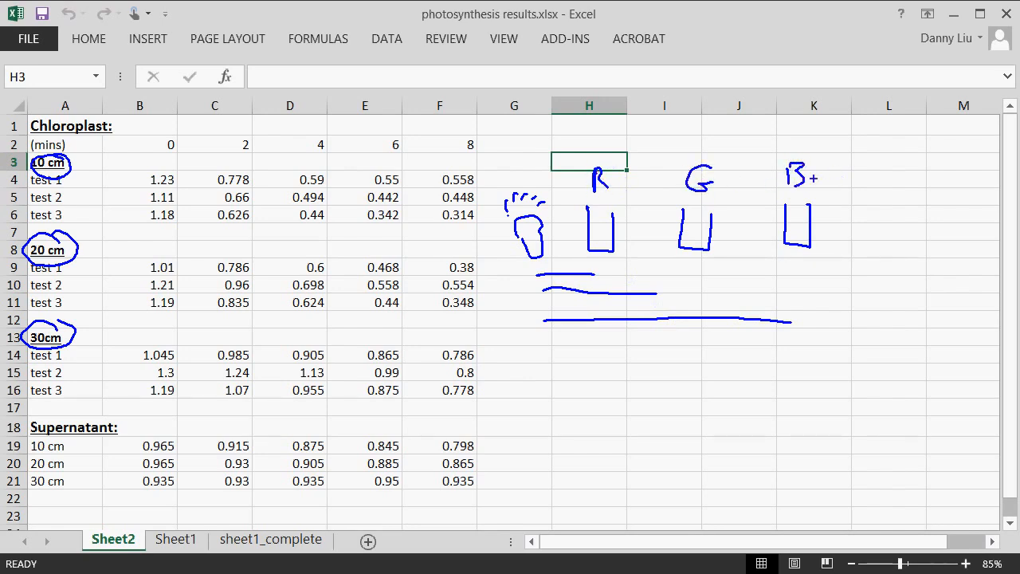
drag(851, 206, 878, 212)
mouse_move(852, 167)
mouse_down()
mouse_move(859, 182)
mouse_move(879, 165)
mouse_move(891, 177)
mouse_up()
click(892, 185)
- Draw a pair of square brackets above each of the four tubes, and mark the 10 cm test rows and the time header
mouse_move(593, 131)
mouse_down()
mouse_move(585, 148)
mouse_move(606, 147)
mouse_up()
mouse_move(668, 129)
mouse_down()
mouse_move(668, 143)
mouse_move(680, 143)
mouse_up()
mouse_move(780, 131)
mouse_down()
mouse_move(775, 149)
mouse_move(848, 150)
mouse_up()
drag(861, 135, 872, 154)
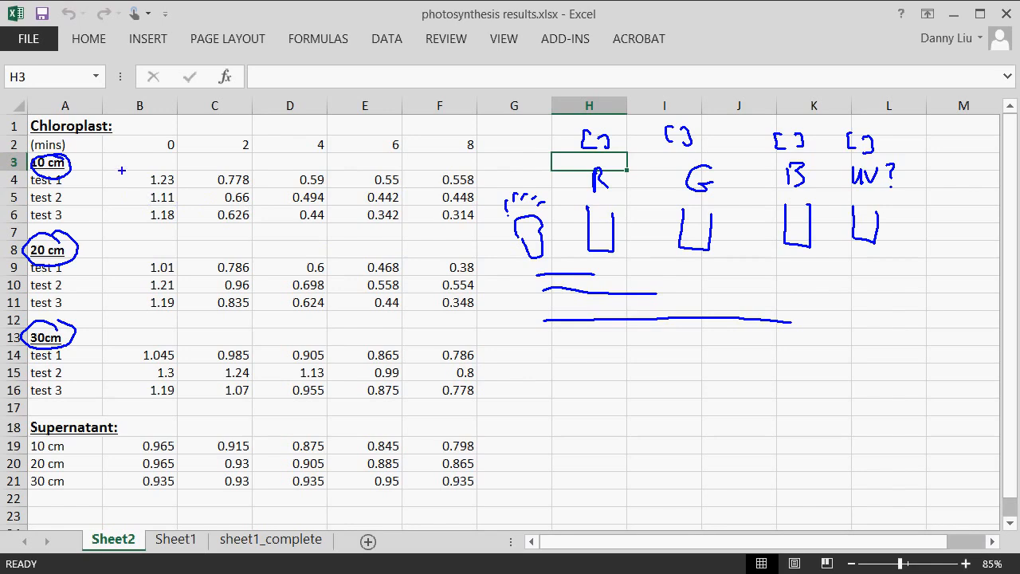
mouse_move(88, 180)
mouse_down()
mouse_move(102, 180)
mouse_move(89, 219)
mouse_up()
mouse_move(172, 132)
mouse_down()
mouse_move(157, 130)
mouse_move(239, 156)
mouse_move(473, 159)
mouse_move(412, 132)
mouse_move(179, 125)
mouse_up()
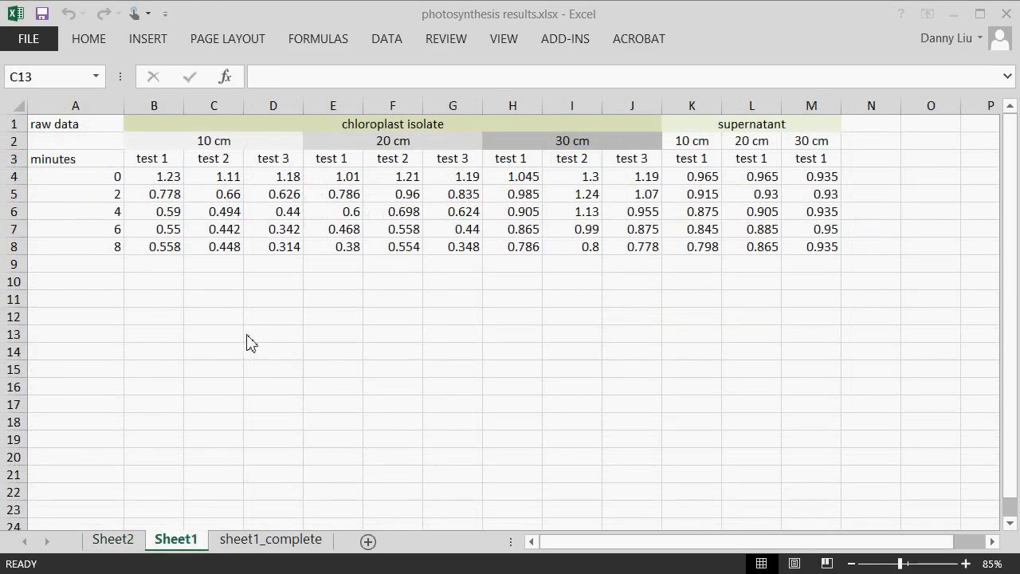
- On Sheet1, draw a downward arrow beside the minutes column and circle the time values 0 to 8
click(271, 282)
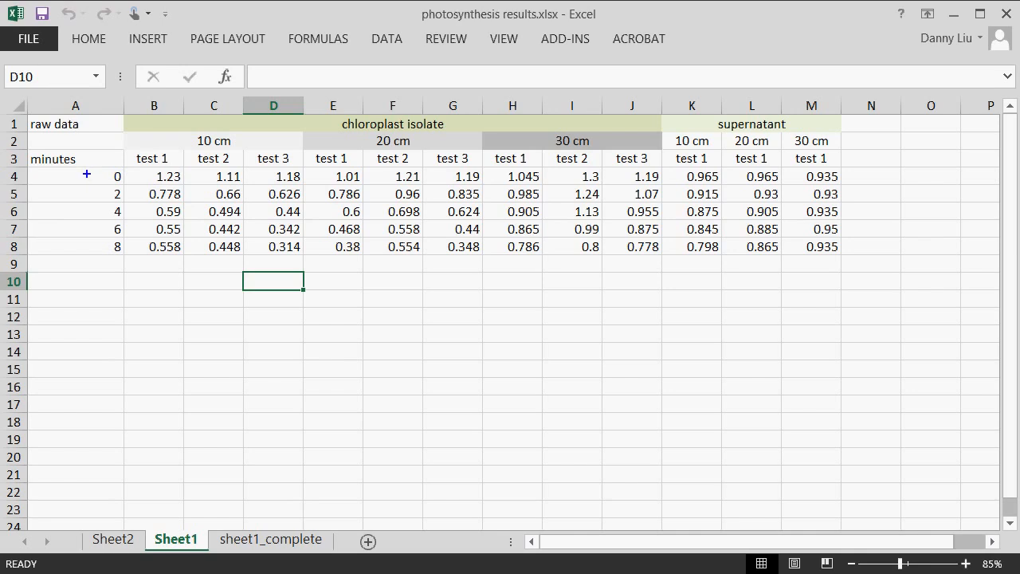
mouse_move(86, 174)
mouse_down()
mouse_move(85, 248)
mouse_move(102, 234)
mouse_up()
mouse_move(122, 171)
mouse_down()
mouse_move(110, 188)
mouse_move(122, 174)
mouse_move(110, 231)
mouse_move(123, 225)
mouse_up()
mouse_move(121, 238)
mouse_down()
mouse_move(111, 247)
mouse_move(129, 253)
mouse_up()
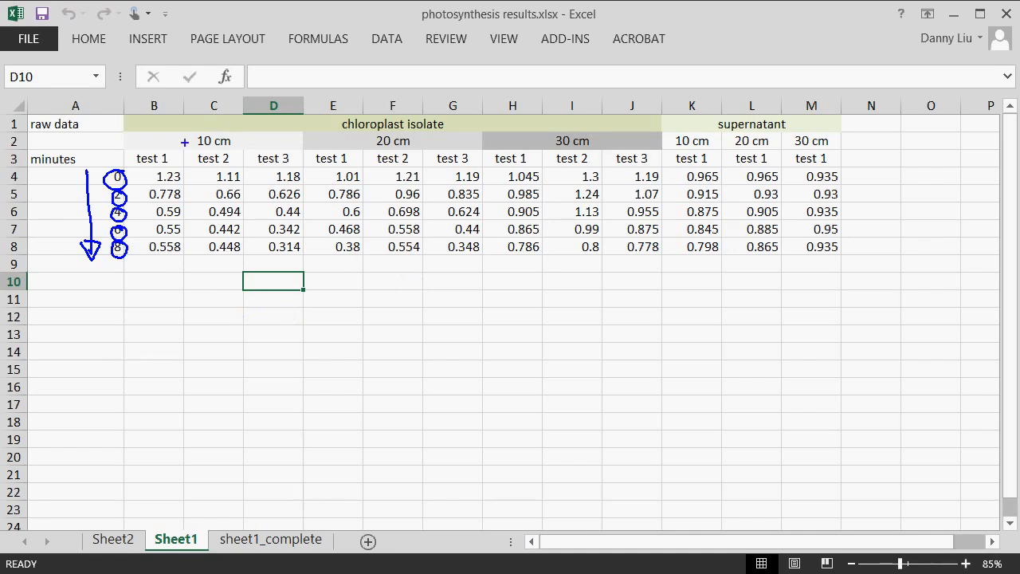
- Circle the three test headings under 10 cm and mark the distance headings under supernatant
mouse_move(172, 157)
mouse_down()
mouse_move(135, 165)
mouse_move(254, 171)
mouse_move(296, 145)
mouse_move(168, 150)
mouse_up()
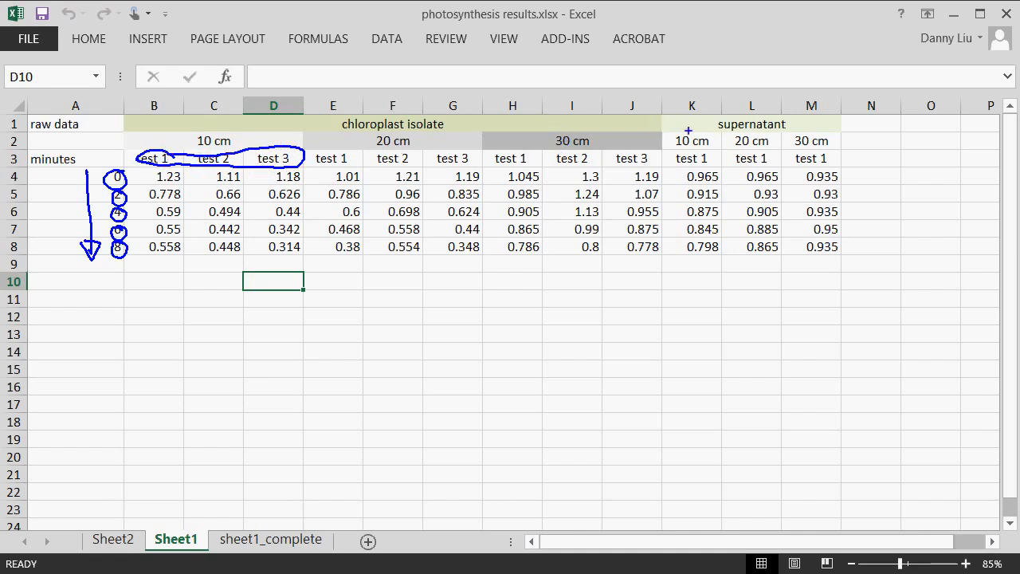
mouse_move(688, 130)
mouse_down()
mouse_move(669, 135)
mouse_move(700, 136)
mouse_up()
mouse_move(763, 138)
mouse_down()
mouse_move(752, 146)
mouse_move(768, 134)
mouse_move(827, 141)
mouse_move(801, 140)
mouse_up()
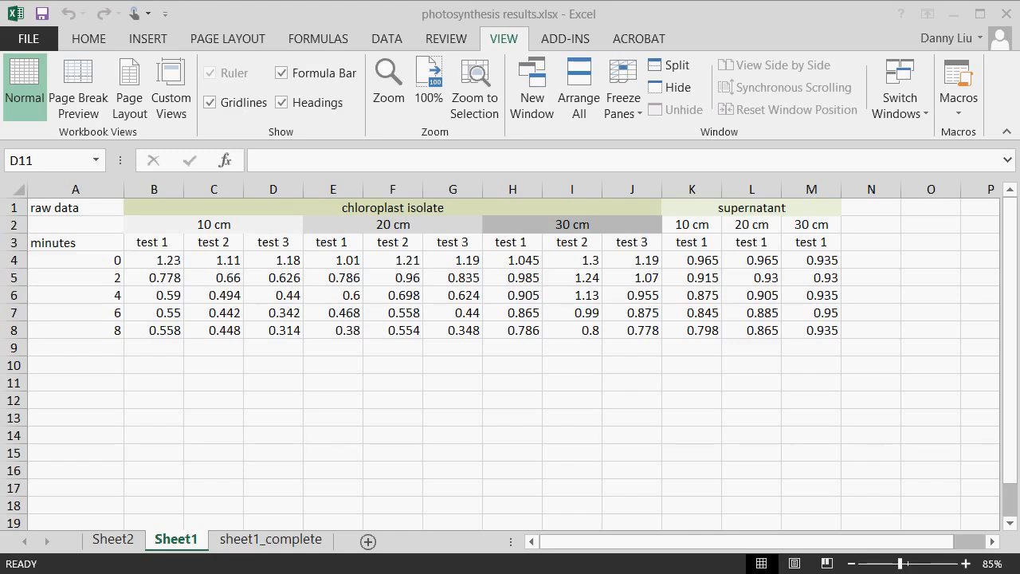
- Insert a scatter chart with smooth lines and markers from the minutes and 10 cm test data in A3:D8
click(218, 398)
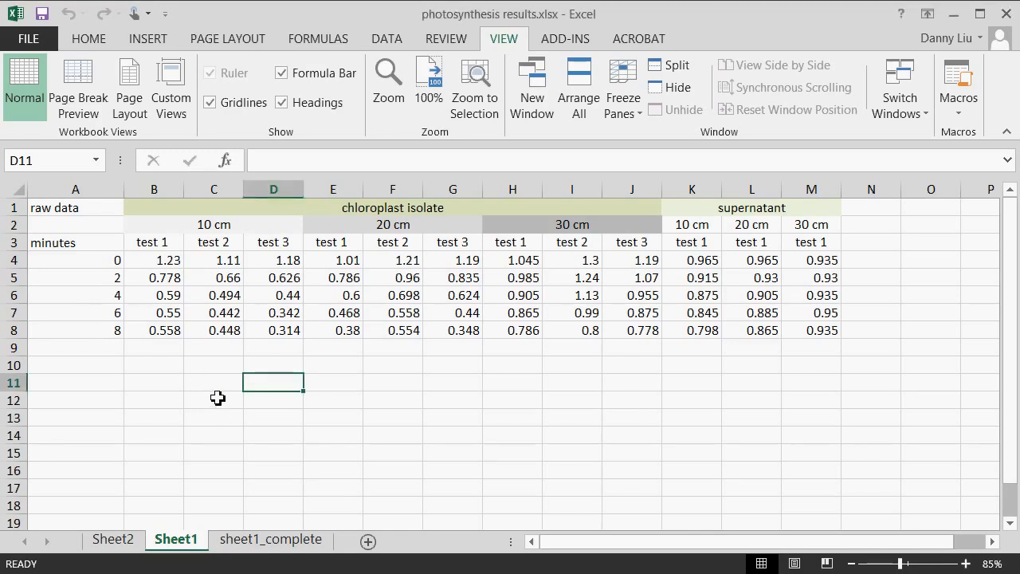
drag(107, 242, 268, 330)
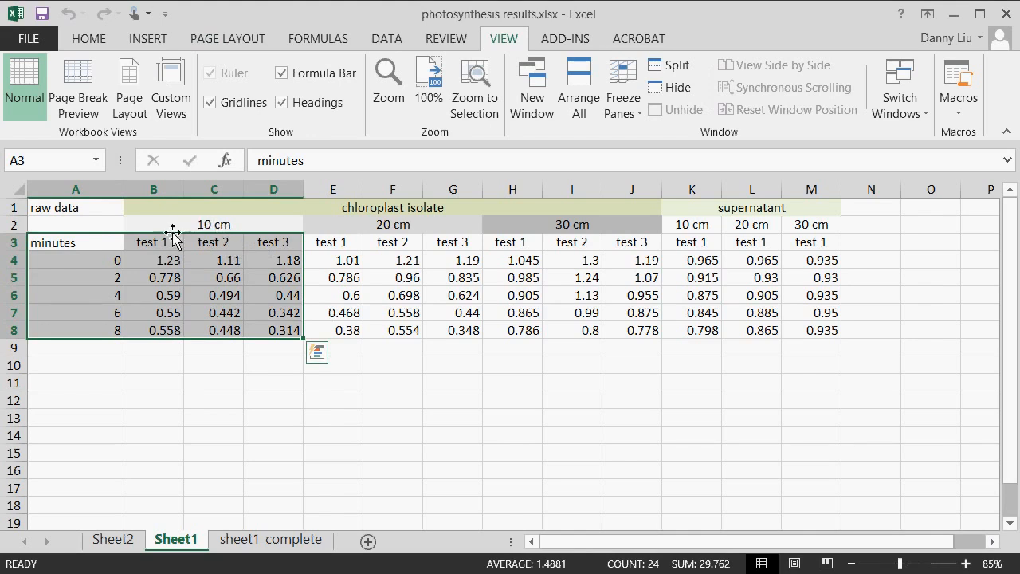
click(168, 44)
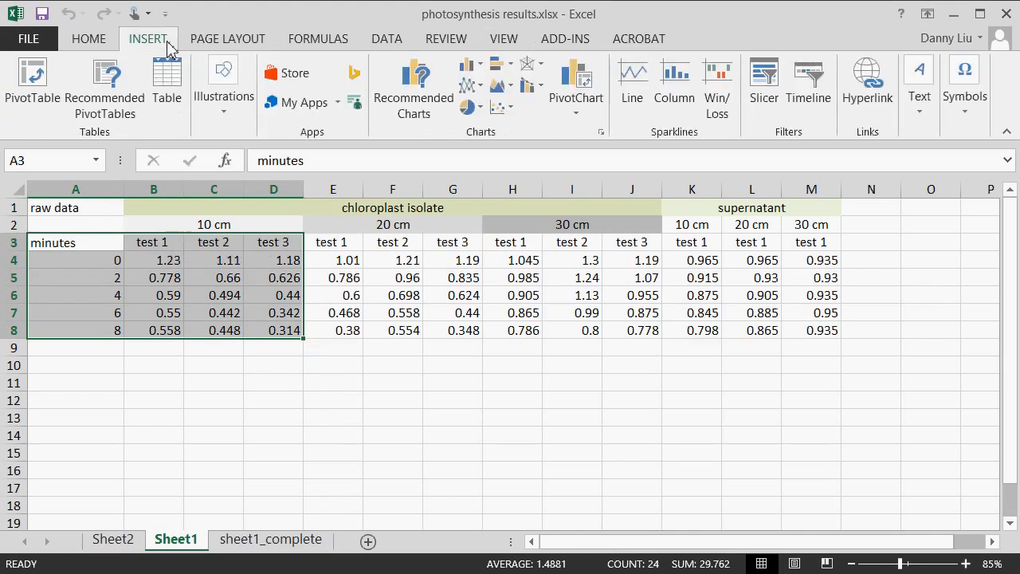
click(511, 110)
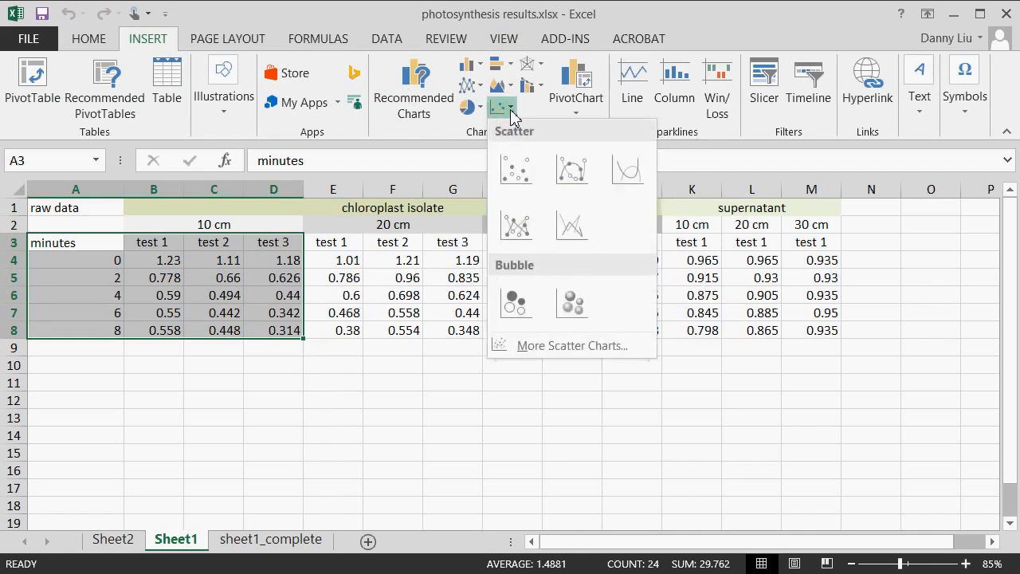
click(579, 166)
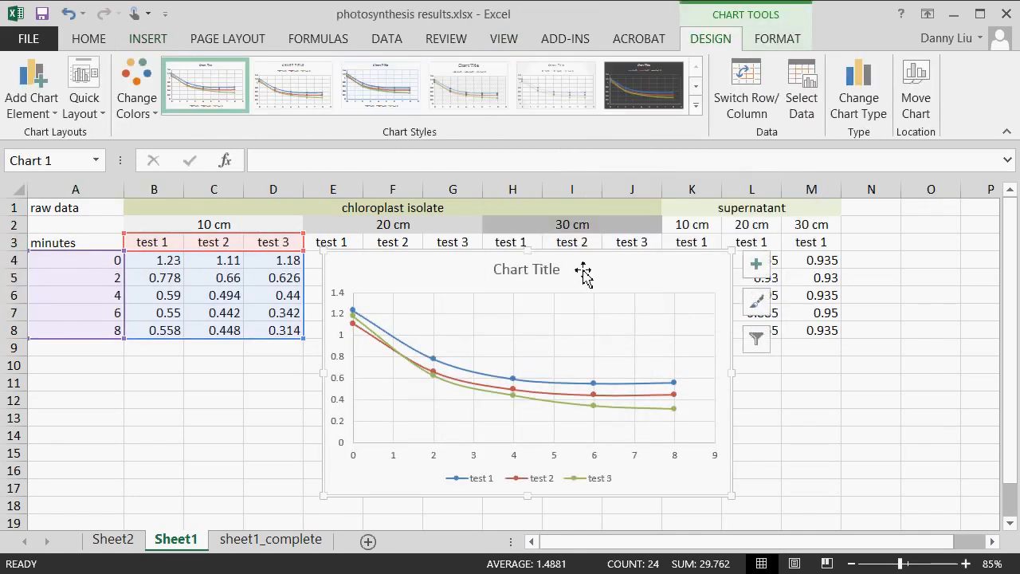
mouse_move(586, 268)
mouse_down()
mouse_move(610, 273)
mouse_move(589, 276)
mouse_up()
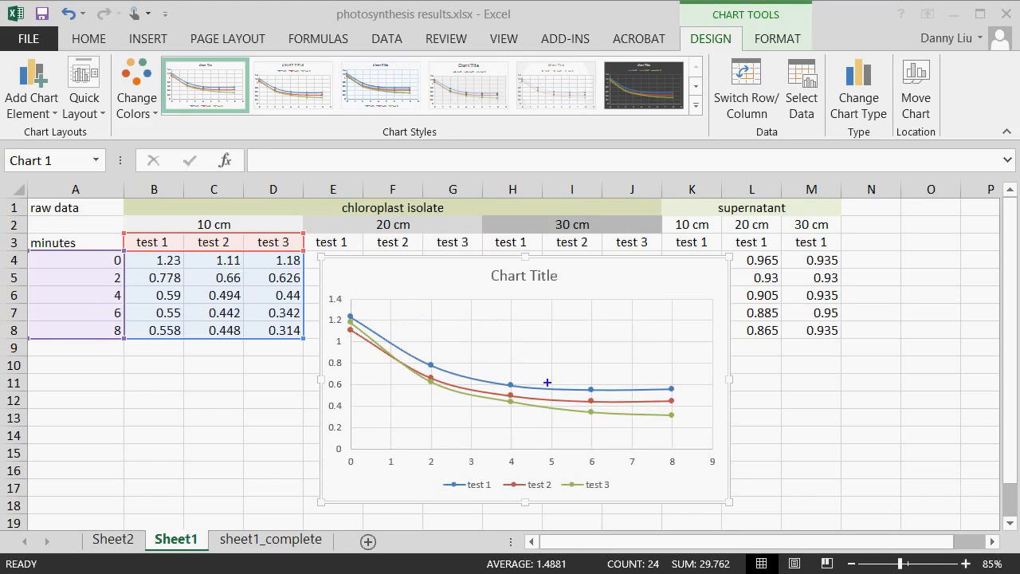
- Circle the chart's flat section from 4 to 8 minutes and draw ink marks above 0, 2, 4 and 8 minutes
mouse_move(522, 369)
mouse_down()
mouse_move(499, 394)
mouse_move(619, 422)
mouse_move(688, 378)
mouse_move(534, 367)
mouse_up()
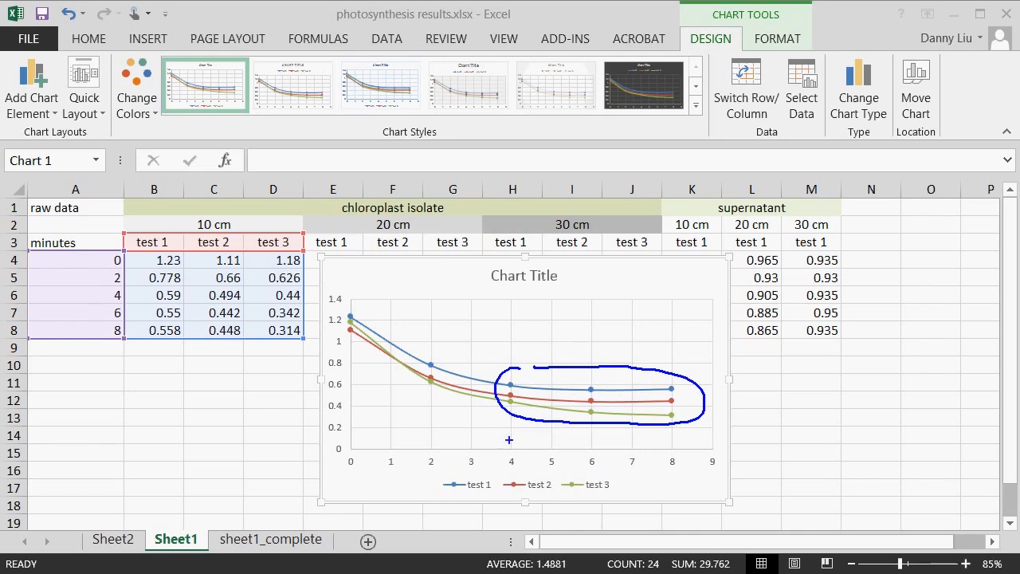
drag(508, 432, 510, 444)
drag(674, 431, 673, 443)
drag(351, 406, 353, 421)
drag(432, 408, 431, 420)
- Handwrite the reaction DCPIP ox → DCPIP red across the area around the chart title
drag(583, 273, 583, 288)
mouse_move(580, 271)
mouse_down()
mouse_move(582, 288)
mouse_move(611, 286)
mouse_up()
drag(615, 275, 617, 282)
mouse_move(625, 272)
mouse_down()
mouse_move(626, 285)
mouse_move(640, 276)
mouse_move(668, 294)
mouse_up()
mouse_move(668, 284)
mouse_down()
mouse_move(659, 293)
mouse_move(697, 275)
mouse_move(761, 284)
mouse_move(791, 275)
mouse_move(779, 285)
mouse_move(811, 272)
mouse_move(807, 285)
mouse_up()
drag(805, 261, 829, 285)
mouse_move(837, 271)
mouse_down()
mouse_move(838, 286)
mouse_move(846, 271)
mouse_up()
mouse_move(852, 283)
mouse_down()
mouse_move(862, 274)
mouse_move(883, 286)
mouse_up()
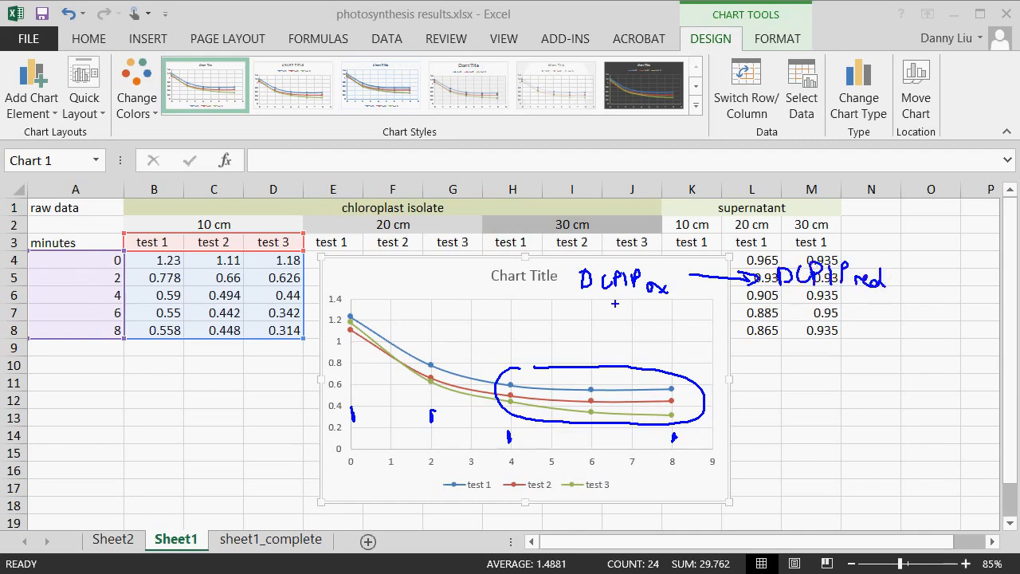
- Underline DCPIP ox, emphasise the reaction arrow and the flat section of the curves, and clear all the ink
drag(614, 303, 630, 311)
drag(496, 345, 545, 345)
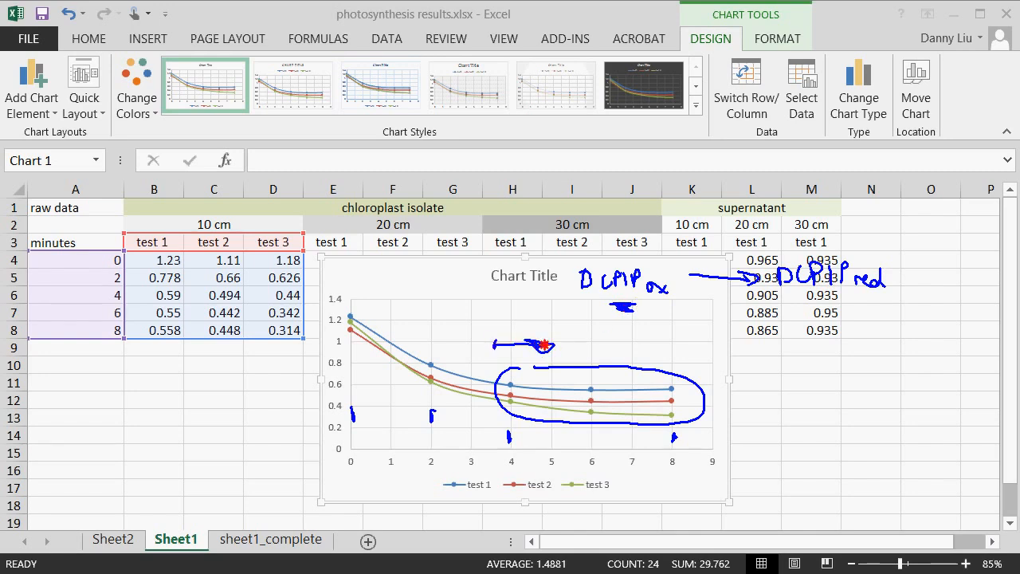
mouse_move(729, 272)
mouse_down()
mouse_move(764, 279)
mouse_move(747, 284)
mouse_up()
mouse_move(623, 353)
mouse_down()
mouse_move(603, 350)
mouse_move(505, 394)
mouse_move(640, 426)
mouse_move(668, 370)
mouse_move(595, 357)
mouse_up()
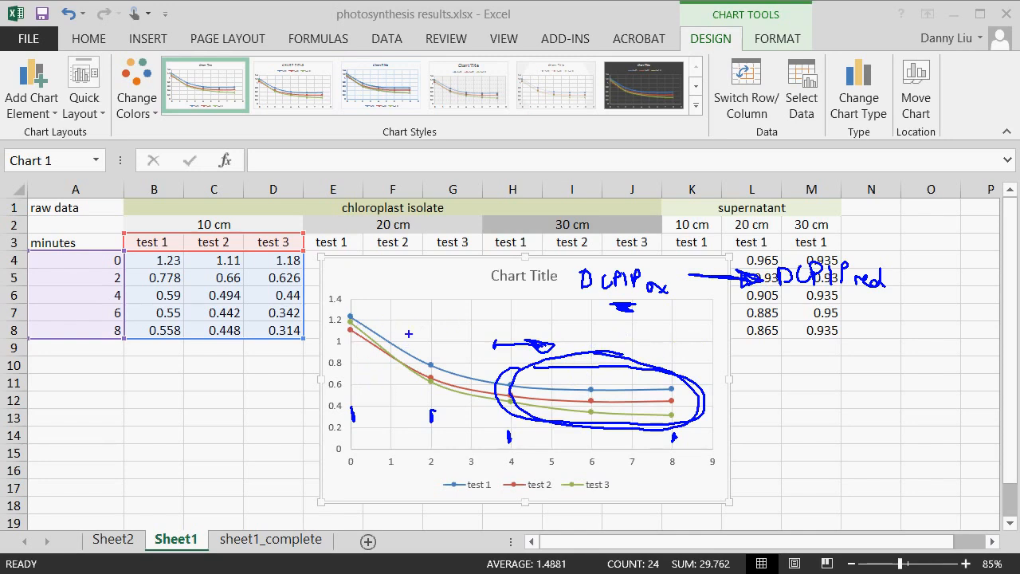
key(Escape)
- Circle the test 1 points at 0 and 8 minutes on the chart and join them with a pen line
key(ctrl+2)
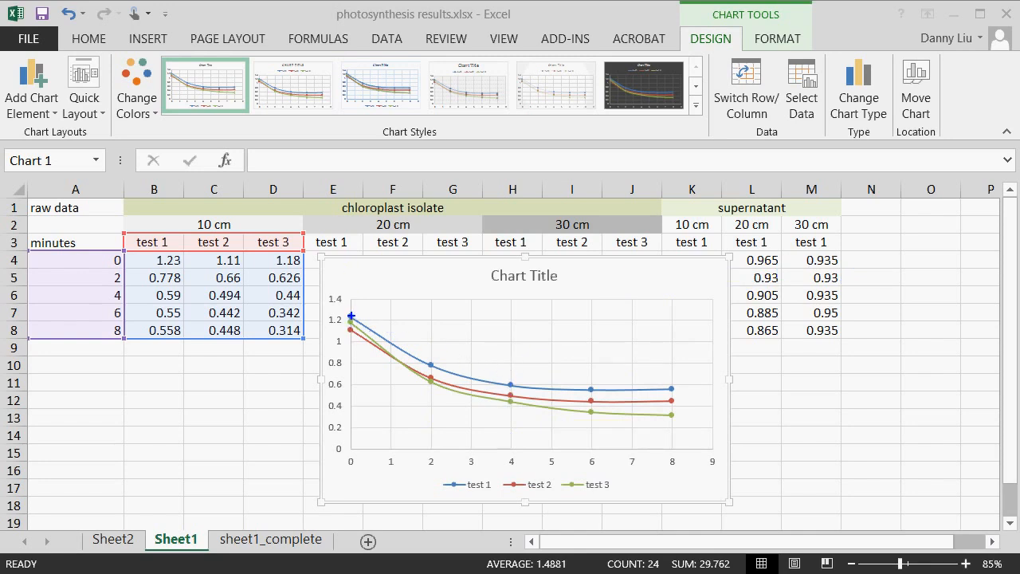
drag(350, 317, 357, 320)
drag(673, 386, 671, 381)
drag(349, 317, 671, 388)
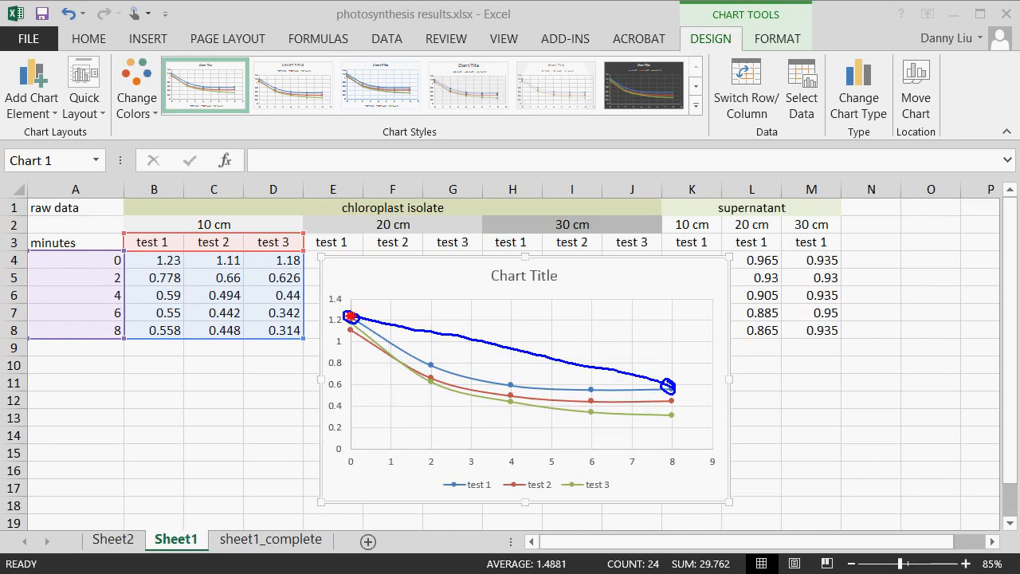
- Draw pen lines along the steep initial decline of the three test curves
drag(350, 316, 499, 412)
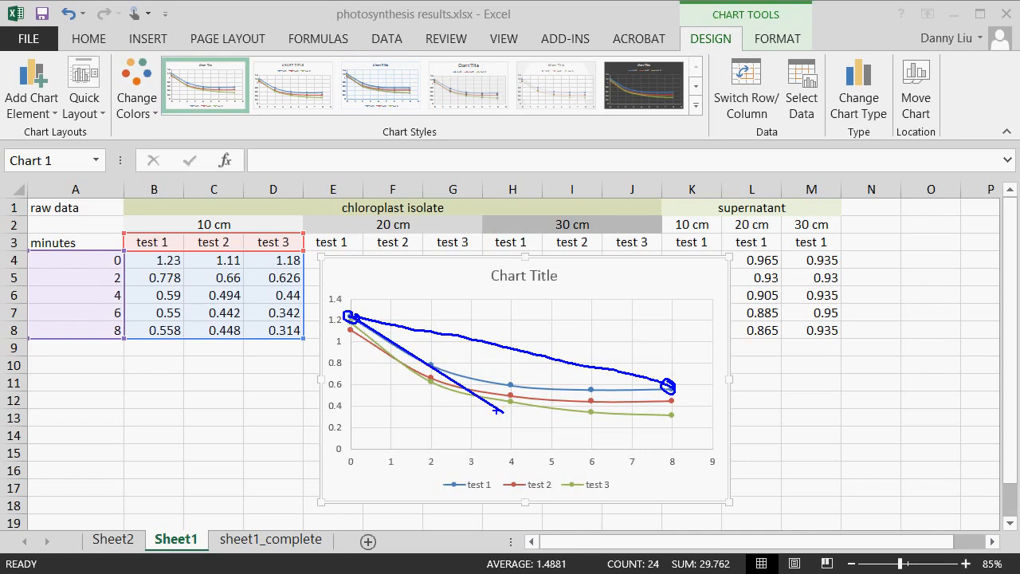
drag(348, 318, 456, 401)
drag(350, 333, 483, 421)
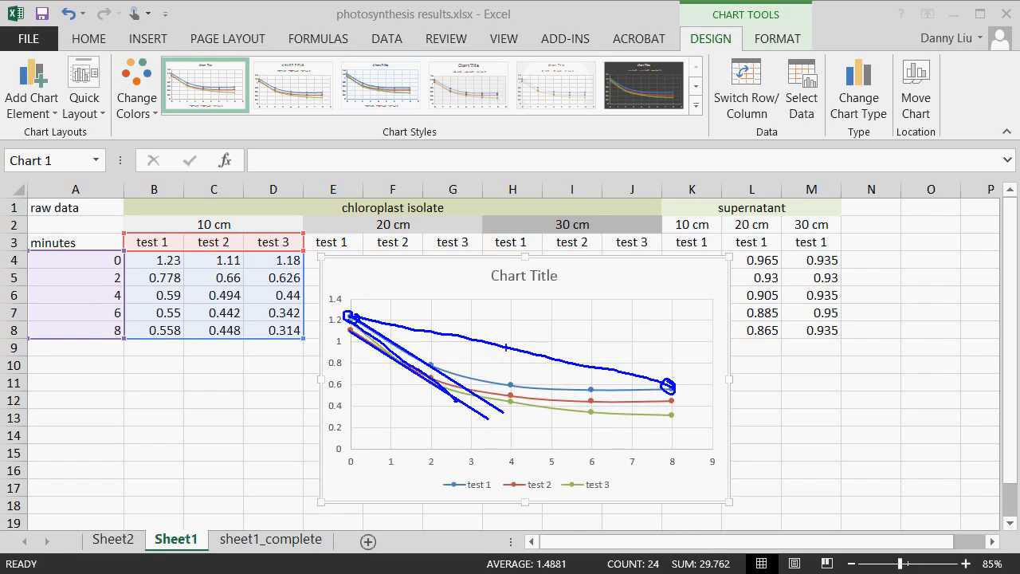
- Circle the middle of the 0 to 8 minute line and the initial slopes, and put a handwritten mark beside each
mouse_move(509, 345)
mouse_down()
mouse_move(526, 349)
mouse_move(520, 342)
mouse_up()
mouse_move(430, 359)
mouse_down()
mouse_move(402, 381)
mouse_move(429, 356)
mouse_up()
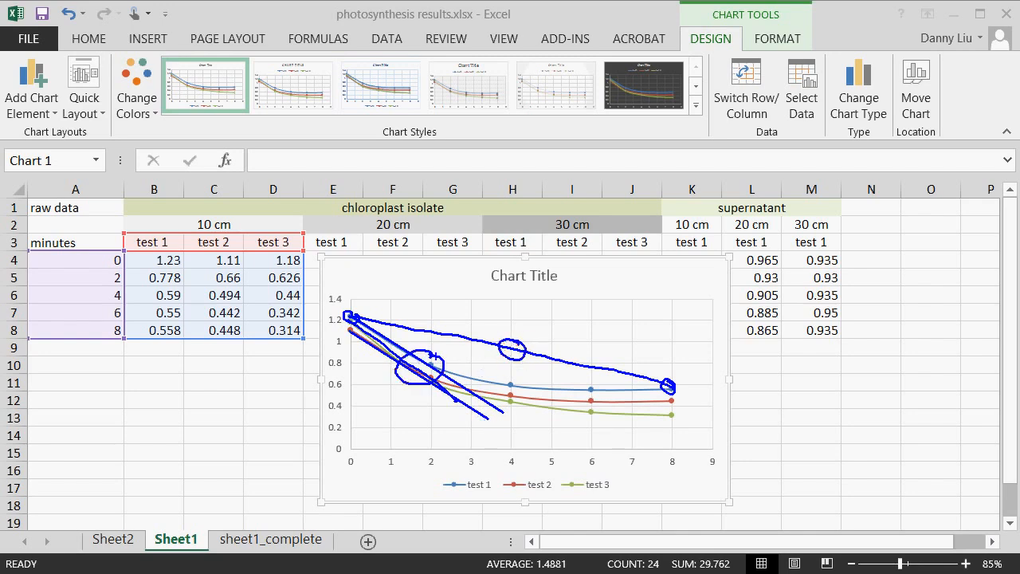
drag(393, 410, 411, 405)
drag(405, 400, 402, 424)
mouse_move(533, 323)
mouse_down()
mouse_move(527, 334)
mouse_move(539, 334)
mouse_up()
drag(532, 331, 562, 309)
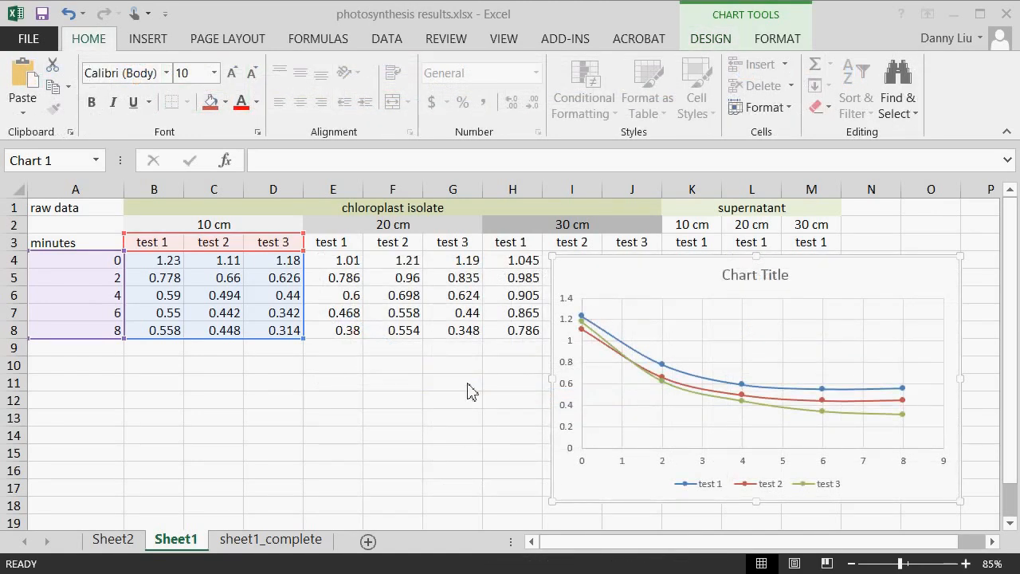
- Shift the chart's source data from the 10 cm tests to the three 20 cm tests in columns E to G
click(518, 269)
click(524, 278)
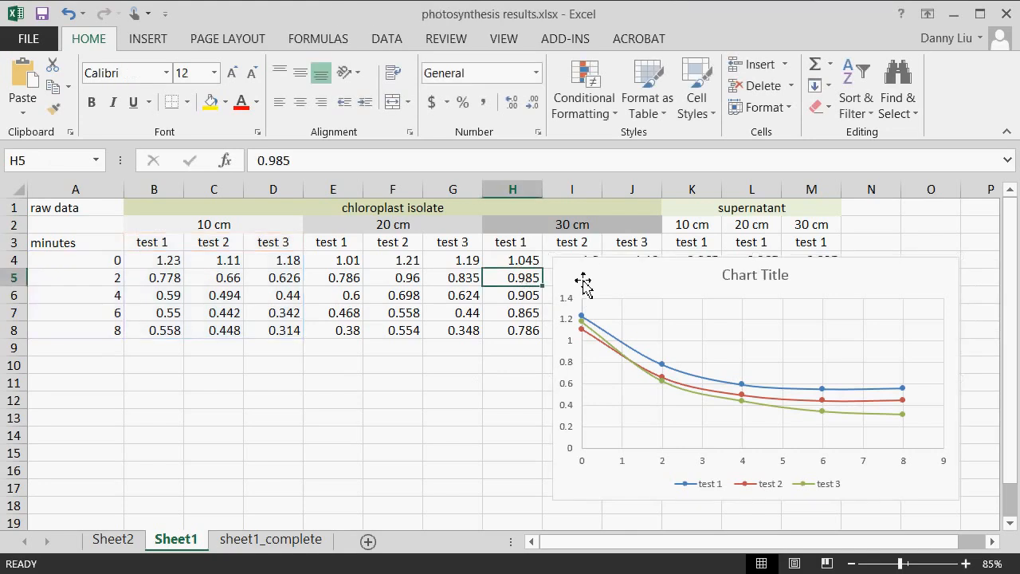
click(596, 278)
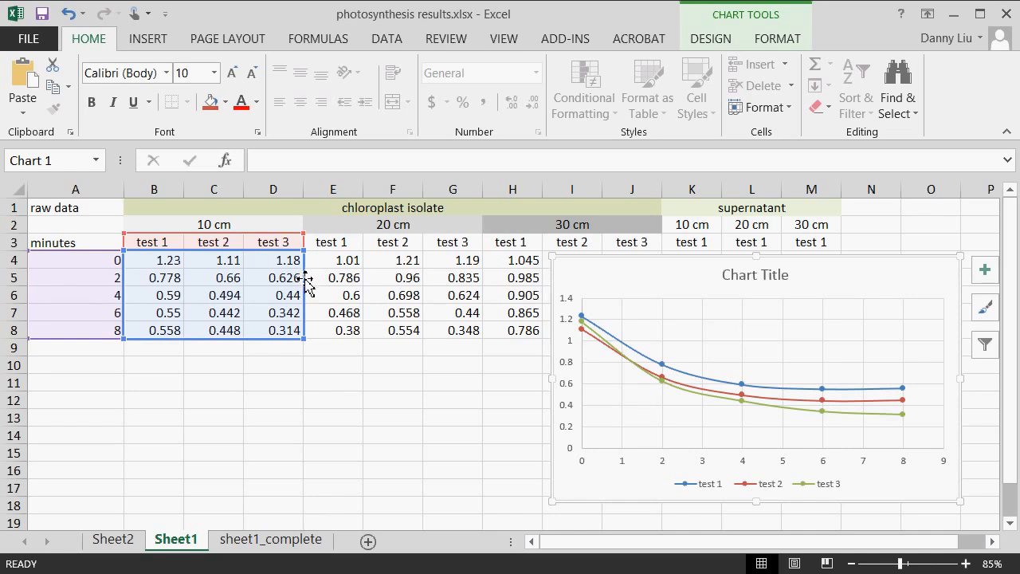
drag(306, 280, 461, 281)
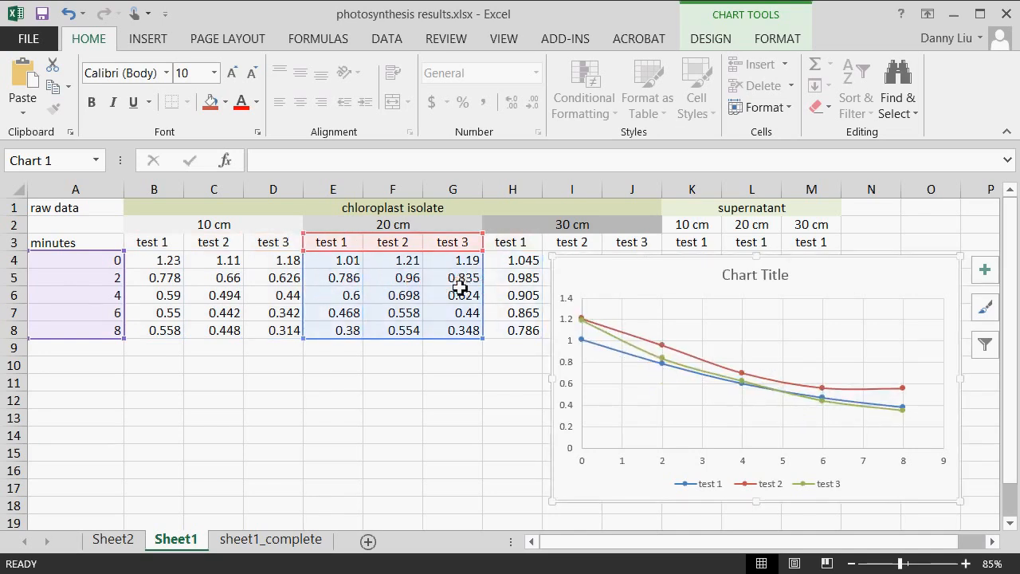
click(484, 370)
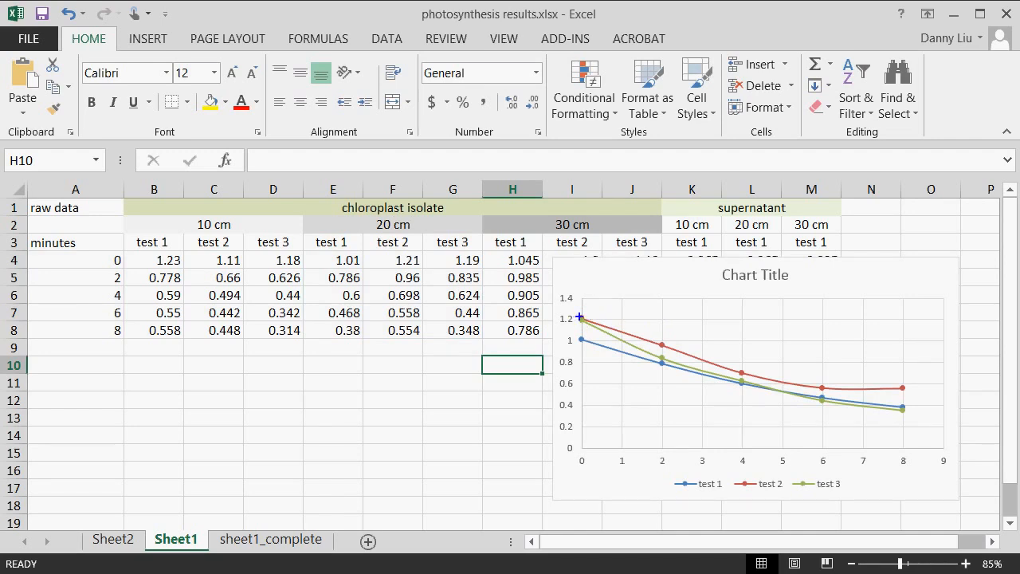
- Draw pen lines along the initial decline of the three 20 cm curves and mark the 0 to 6 minute span with a double-headed arrow
mouse_move(580, 317)
mouse_down()
mouse_move(789, 360)
mouse_move(845, 396)
mouse_up()
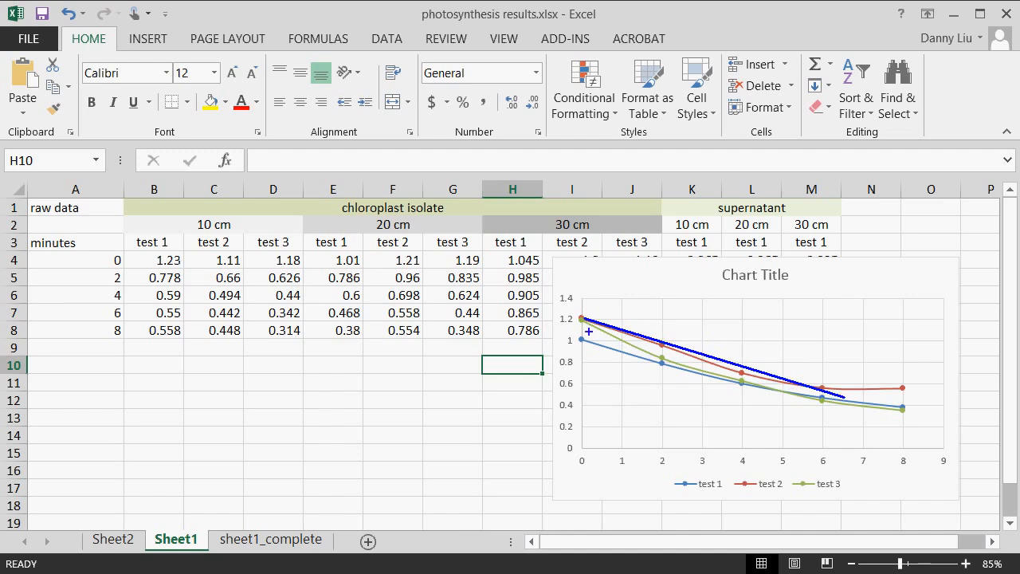
mouse_move(580, 319)
mouse_down()
mouse_move(786, 378)
mouse_move(788, 405)
mouse_move(820, 410)
mouse_up()
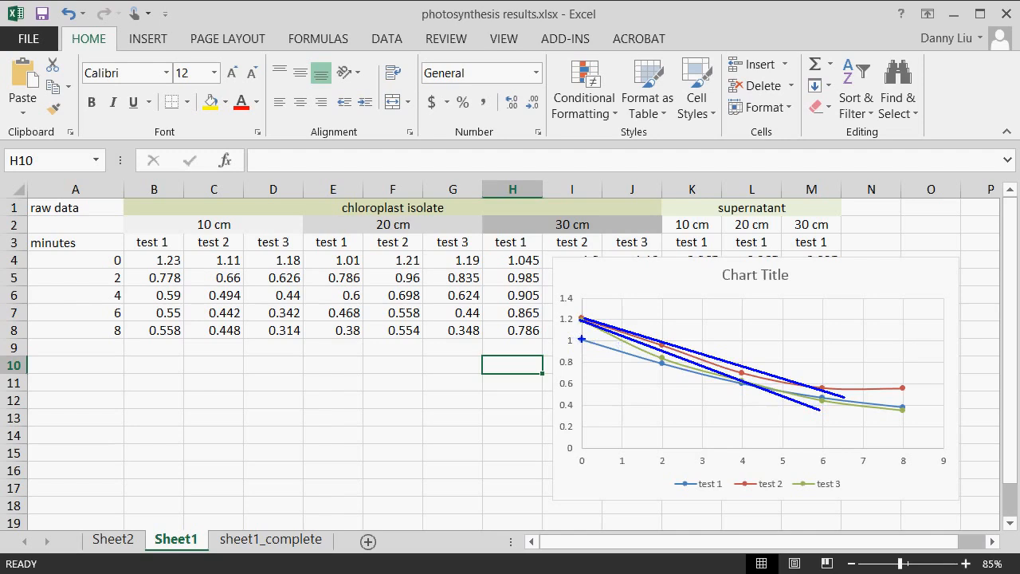
drag(581, 339, 890, 416)
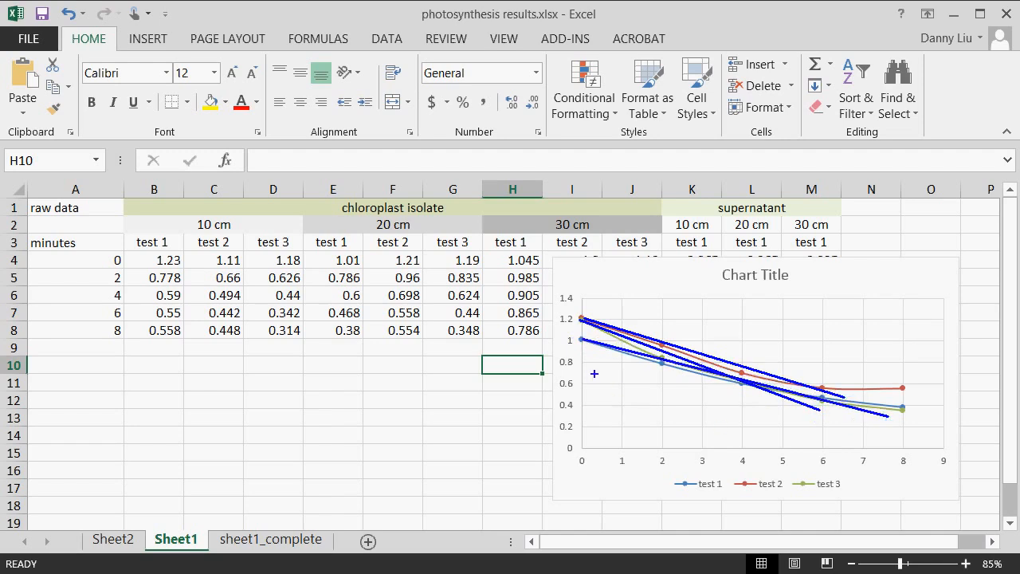
mouse_move(583, 411)
mouse_down()
mouse_move(828, 424)
mouse_move(809, 416)
mouse_move(813, 435)
mouse_up()
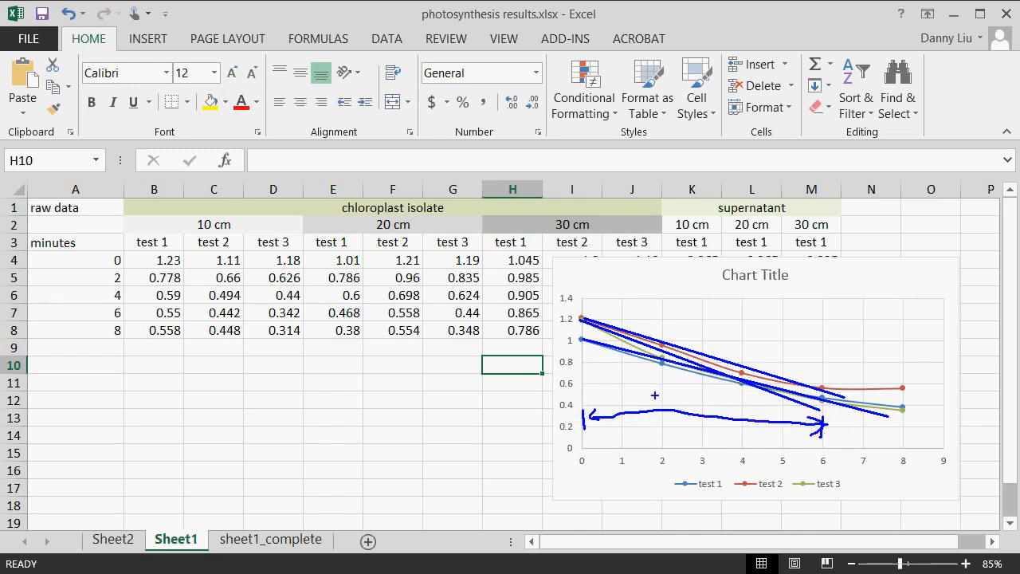
drag(217, 214, 212, 215)
mouse_move(119, 255)
mouse_down()
mouse_move(108, 263)
mouse_move(116, 289)
mouse_move(120, 256)
mouse_up()
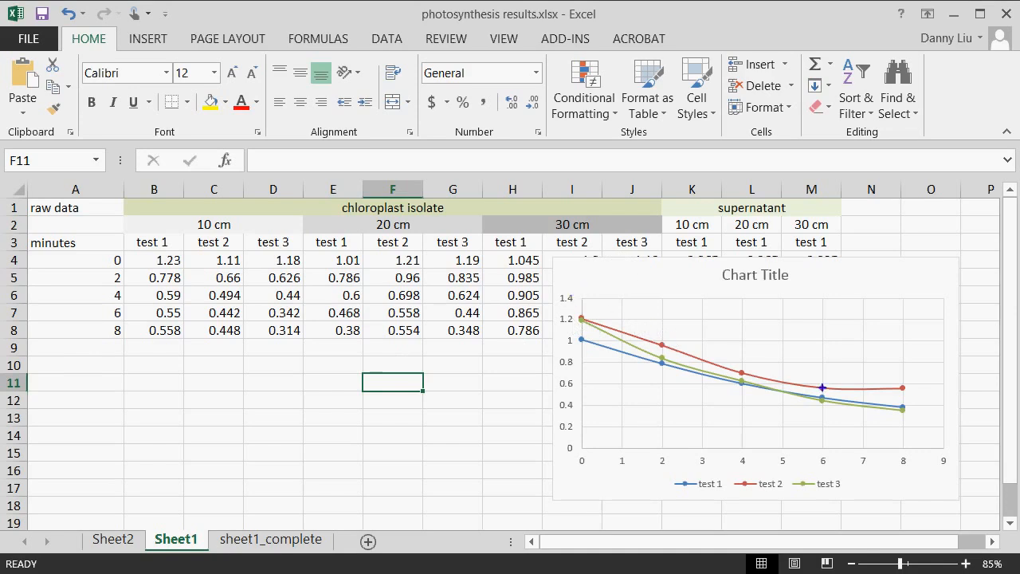
- Circle the test 2 points at 0 and 6 minutes, draw the horizontal and vertical lines between them, and clear the pen marks
mouse_move(825, 382)
mouse_down()
mouse_move(568, 387)
mouse_move(581, 389)
mouse_up()
mouse_move(587, 318)
mouse_down()
mouse_move(575, 320)
mouse_move(590, 316)
mouse_move(575, 390)
mouse_up()
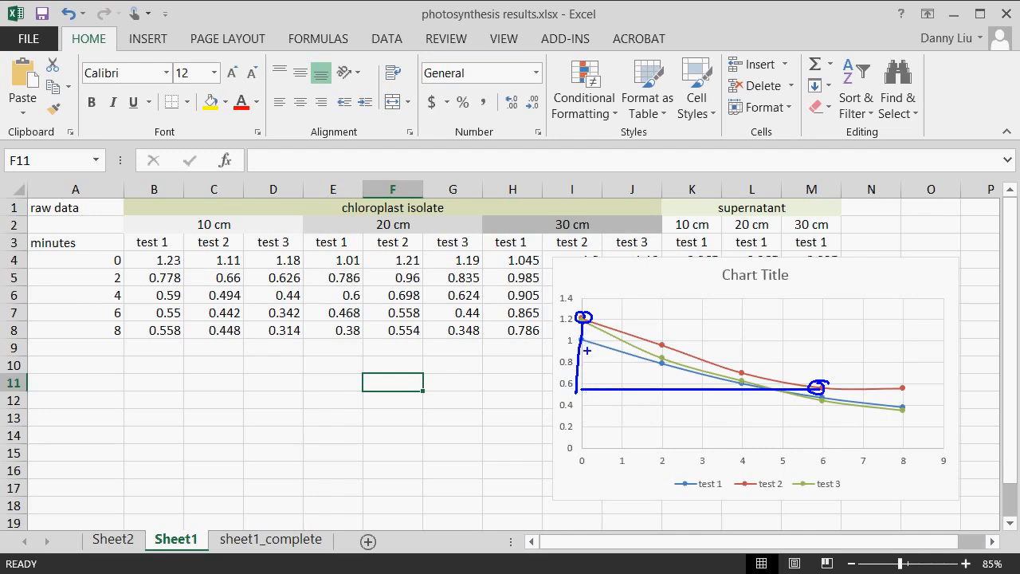
key(Escape)
- Label cell A10 as "rate"
click(85, 367)
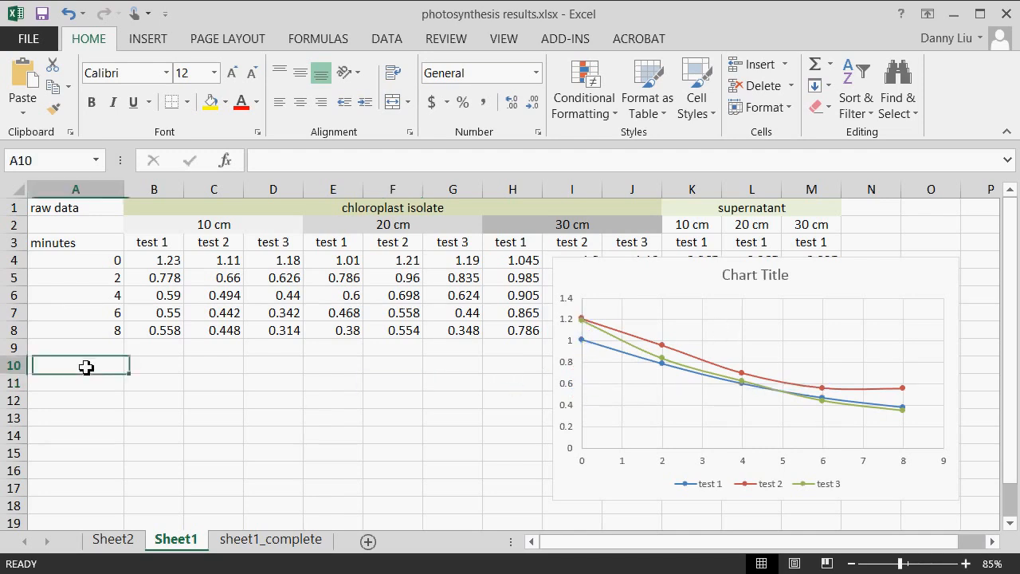
text(rate)
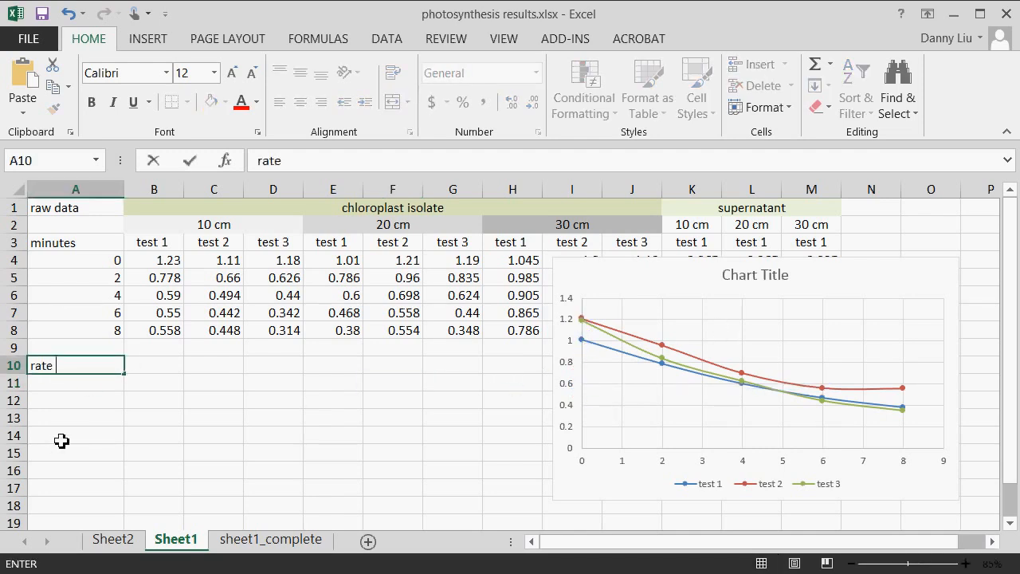
click(340, 367)
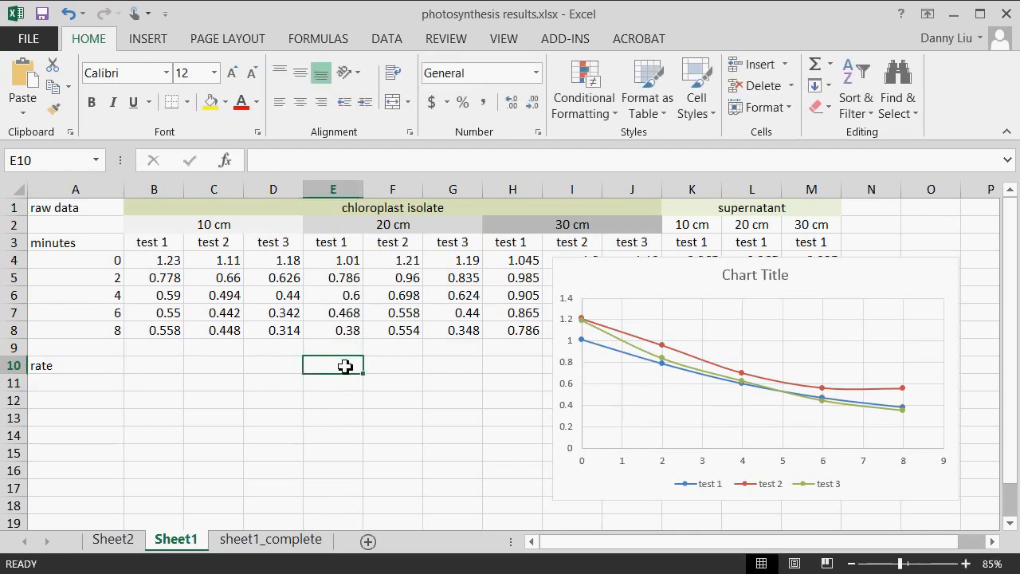
- Write the formula =E7-E4/6 in cell E10 for the 20 cm test 1 rate
text(=)
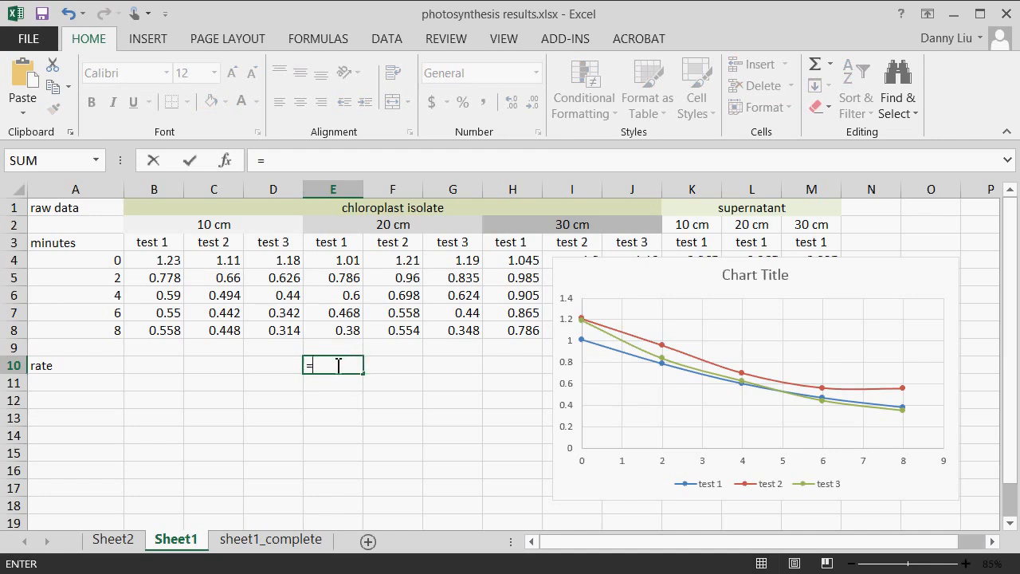
click(338, 365)
click(317, 314)
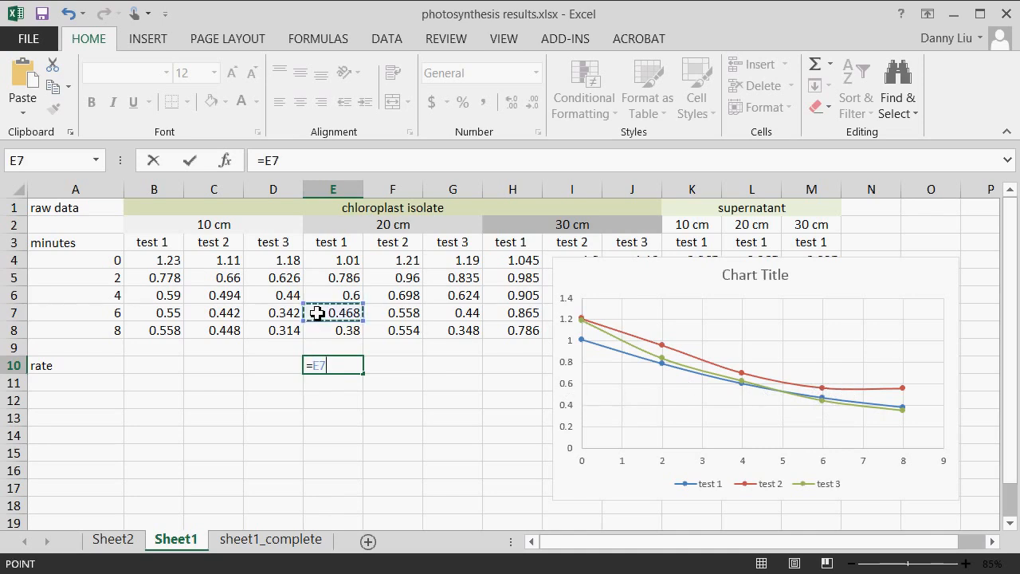
text(-)
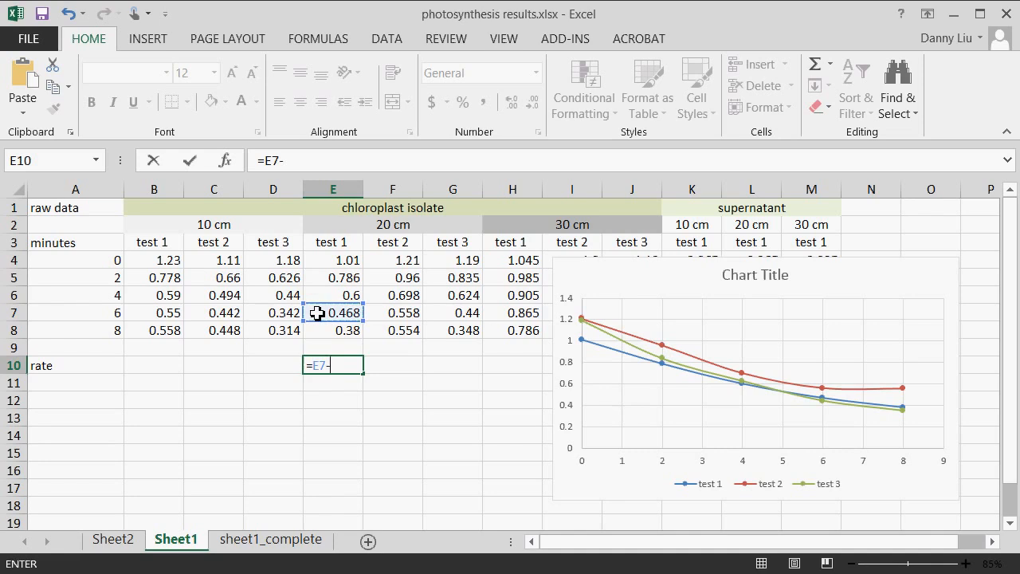
click(323, 260)
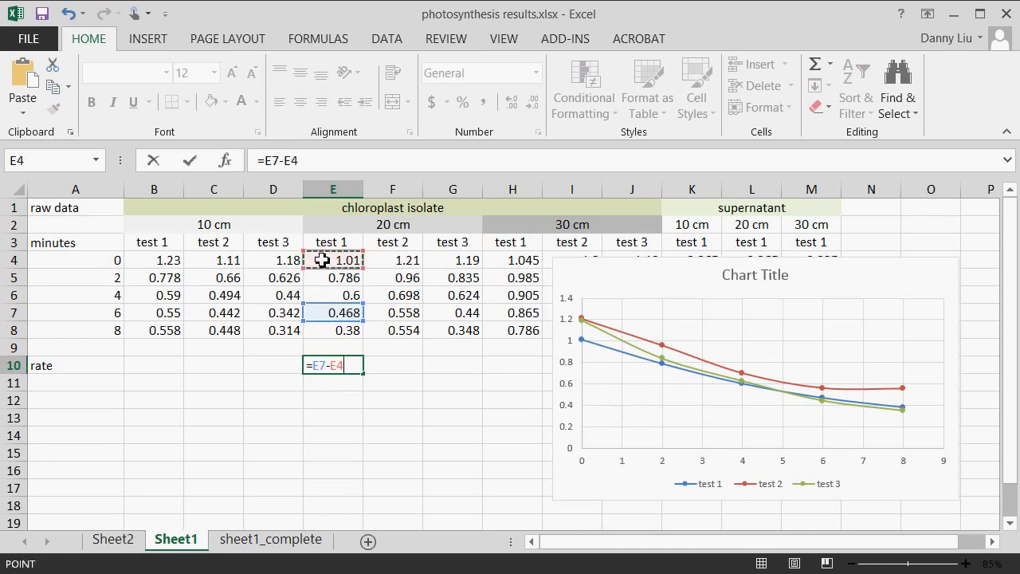
click(331, 160)
text(/)
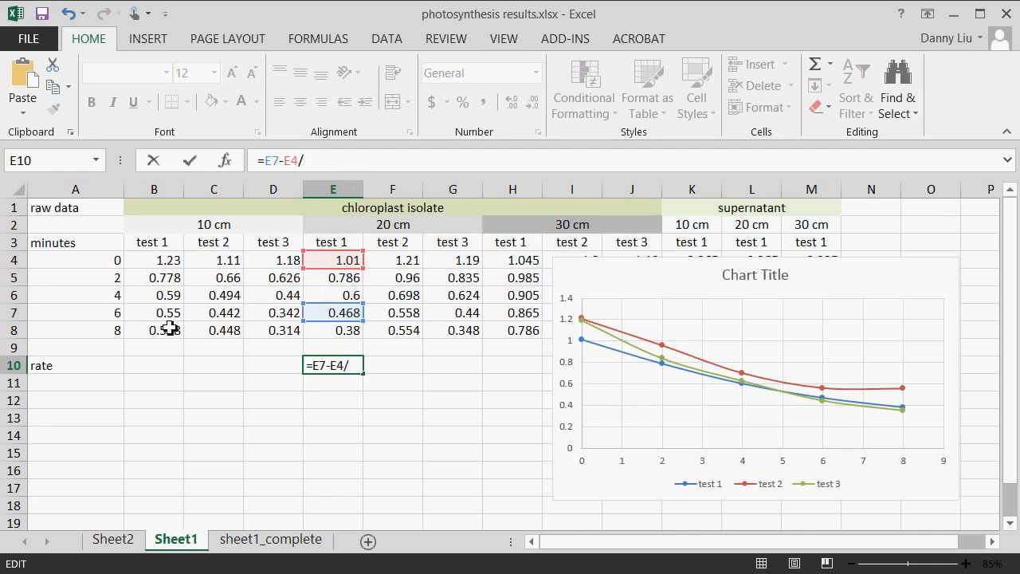
text(6)
- Enclose E7-E4 in parentheses so the formula in E10 reads =(E7-E4)/6, and enter it
click(265, 161)
text(()
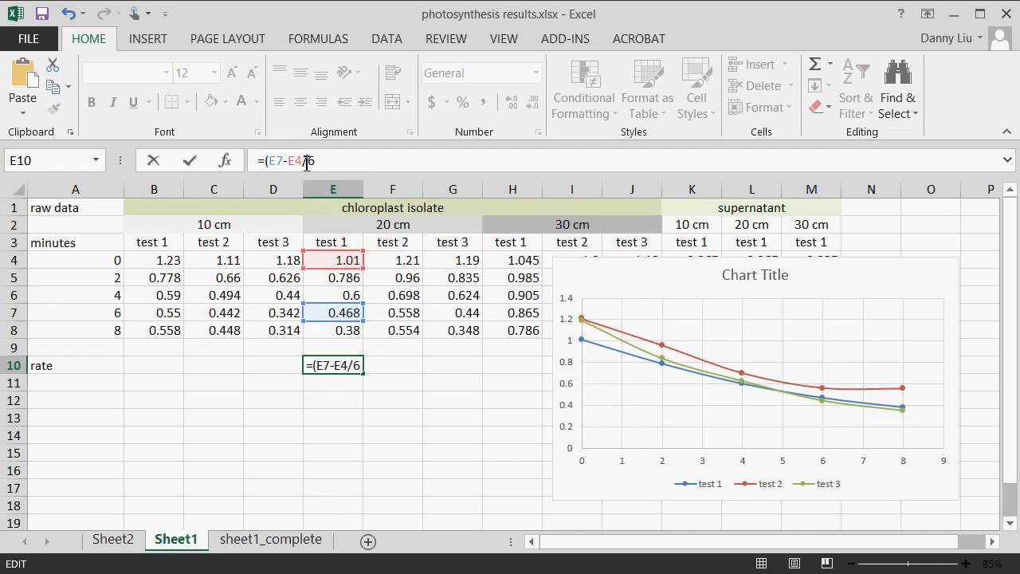
click(308, 162)
text())
key(Return)
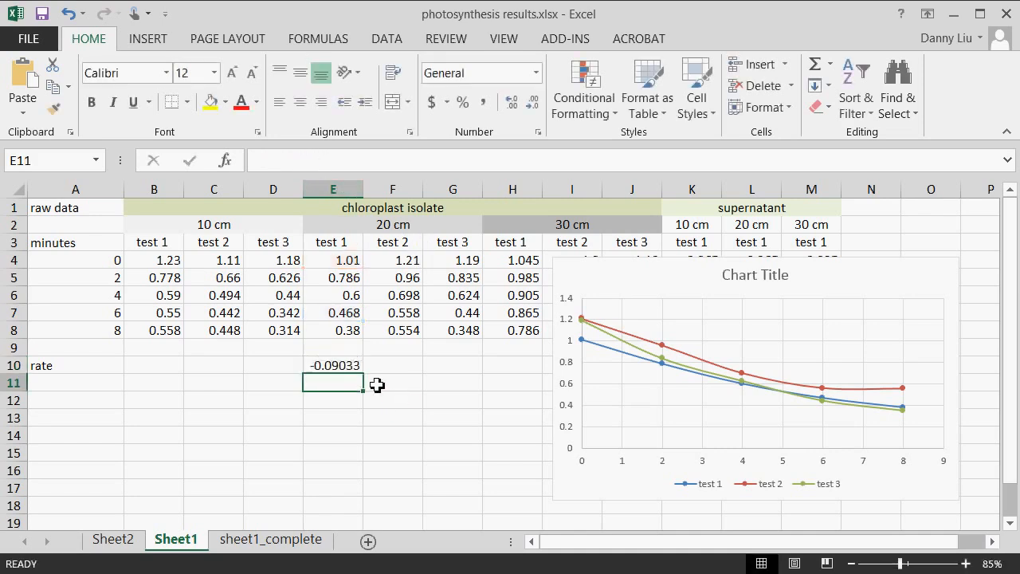
- Copy the rate formula from E10 across to F10 and G10 and check the formula in G10
click(347, 365)
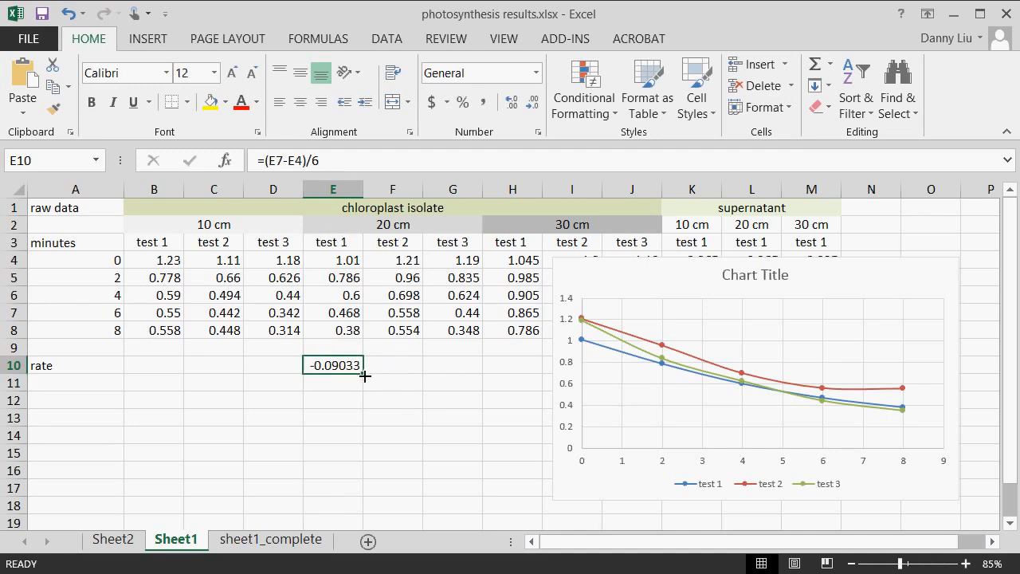
drag(364, 375, 364, 374)
drag(365, 376, 462, 367)
click(455, 366)
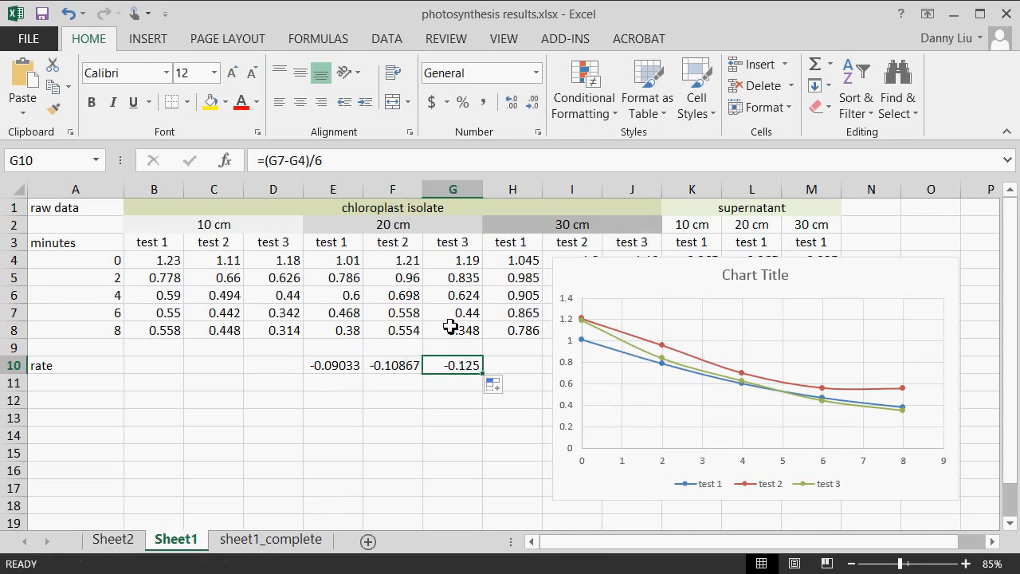
click(406, 156)
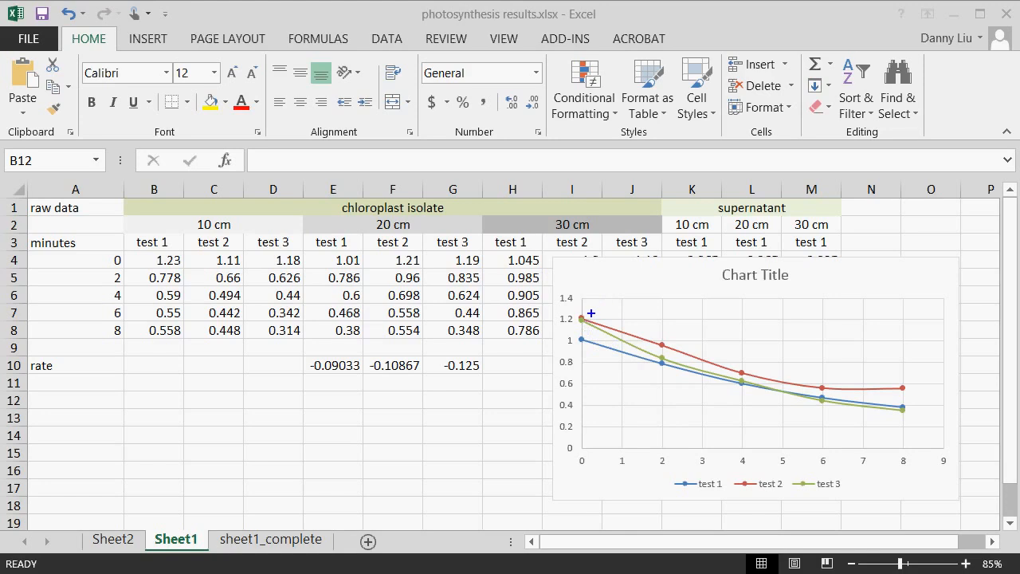
- Circle the chart points at 0, 6 and 2 to 4 minutes, join the test 2 endpoints with a pen line, and clear the marks
mouse_move(588, 318)
mouse_down()
mouse_move(567, 316)
mouse_move(587, 342)
mouse_move(584, 305)
mouse_move(580, 321)
mouse_up()
mouse_move(823, 388)
mouse_down()
mouse_move(812, 393)
mouse_move(820, 396)
mouse_up()
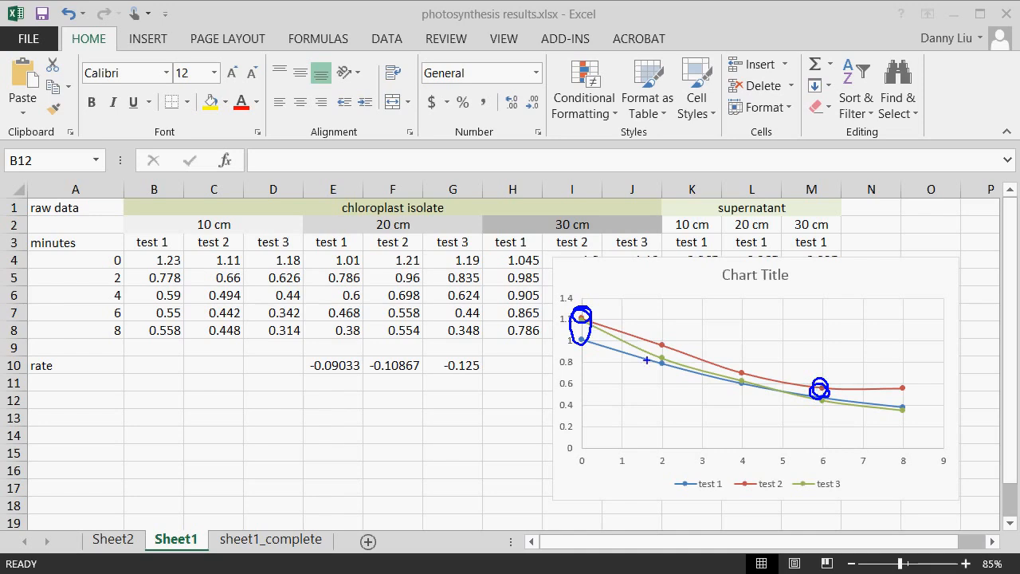
mouse_move(666, 334)
mouse_down()
mouse_move(692, 397)
mouse_move(757, 357)
mouse_move(671, 336)
mouse_up()
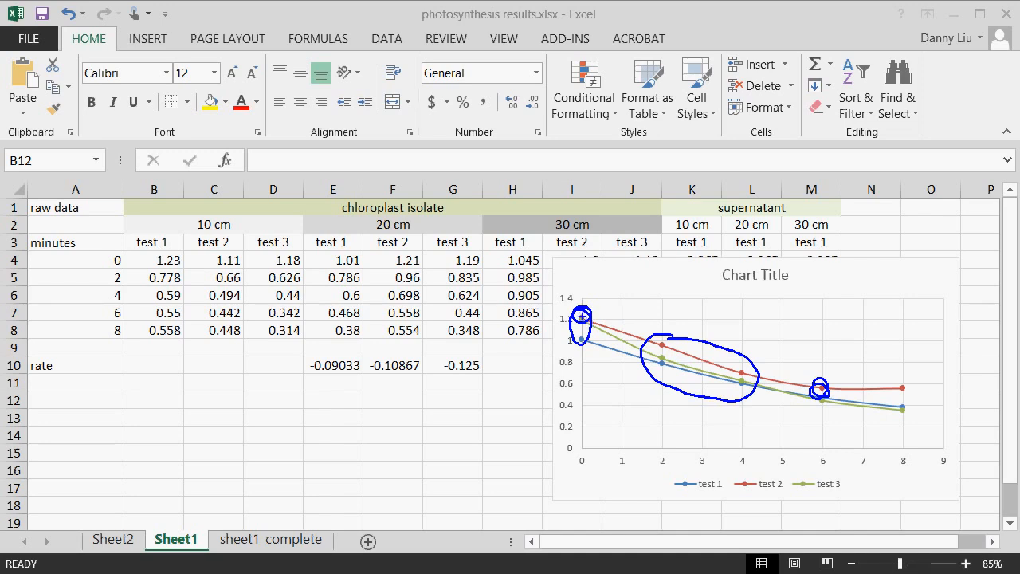
drag(584, 317, 832, 390)
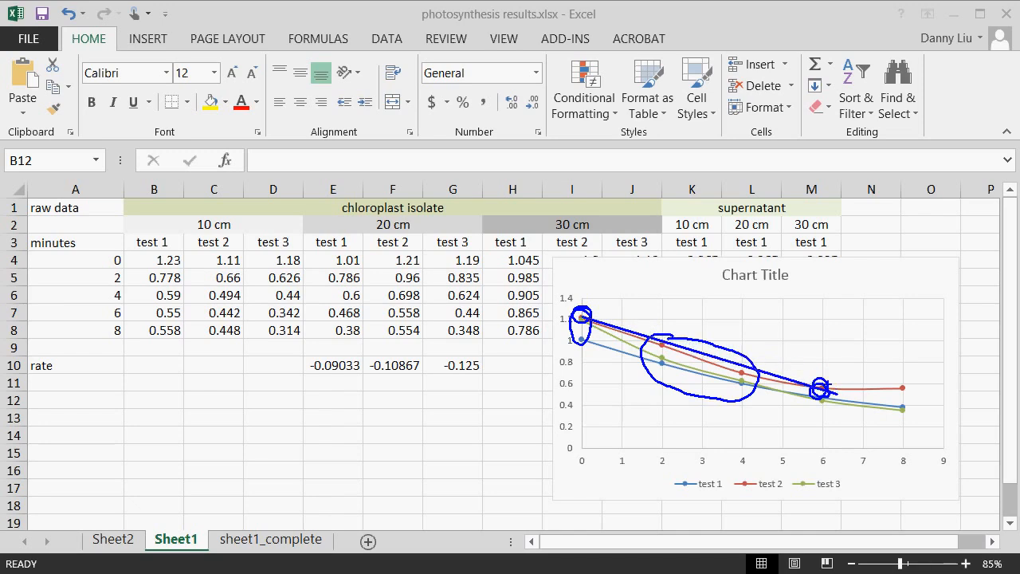
key(Escape)
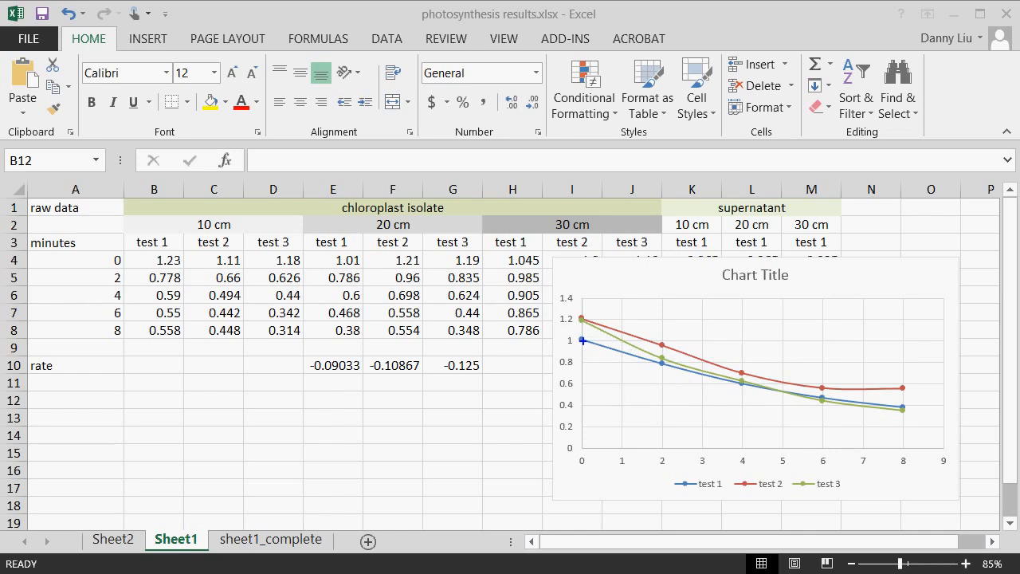
- Draw a pen line of best fit along the test 1 curve from 0 to just past 6 minutes
drag(586, 344, 841, 404)
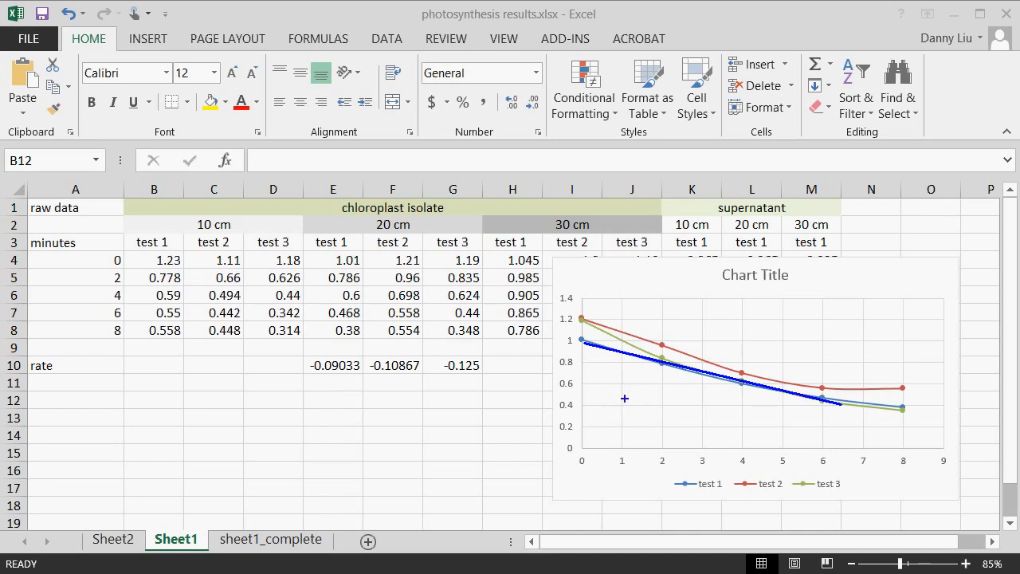
mouse_move(629, 394)
mouse_down()
mouse_move(613, 412)
mouse_move(652, 415)
mouse_move(700, 386)
mouse_move(604, 394)
mouse_move(711, 398)
mouse_move(662, 375)
mouse_up()
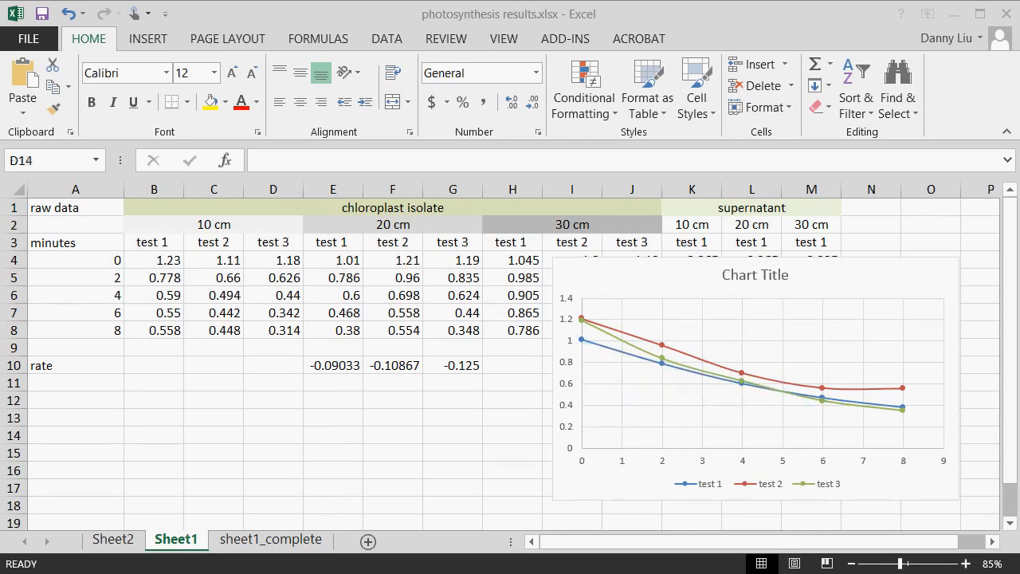
- Label cell A11 as "smarter rate"
click(112, 383)
text(smar)
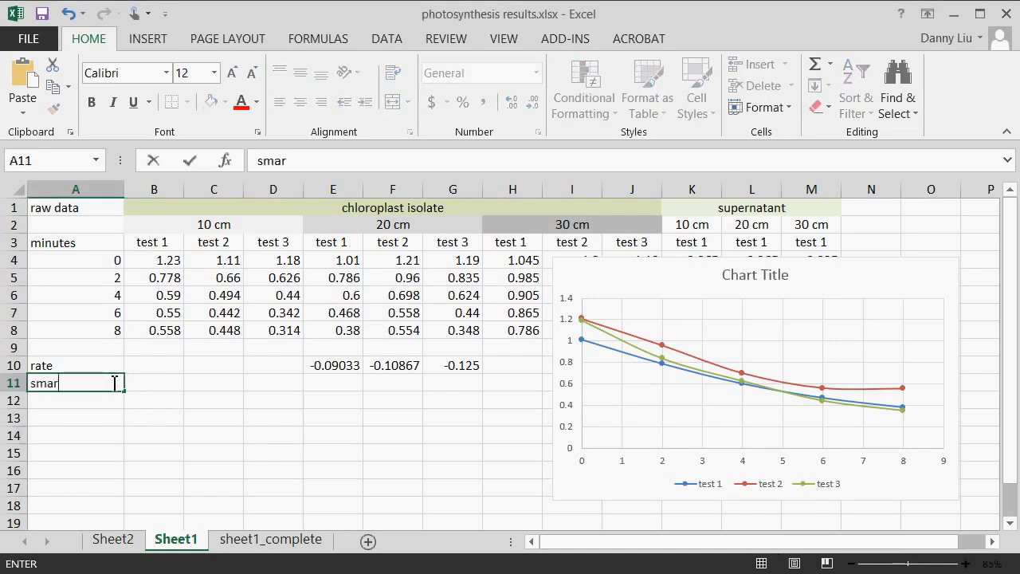
text(ter rate)
click(343, 383)
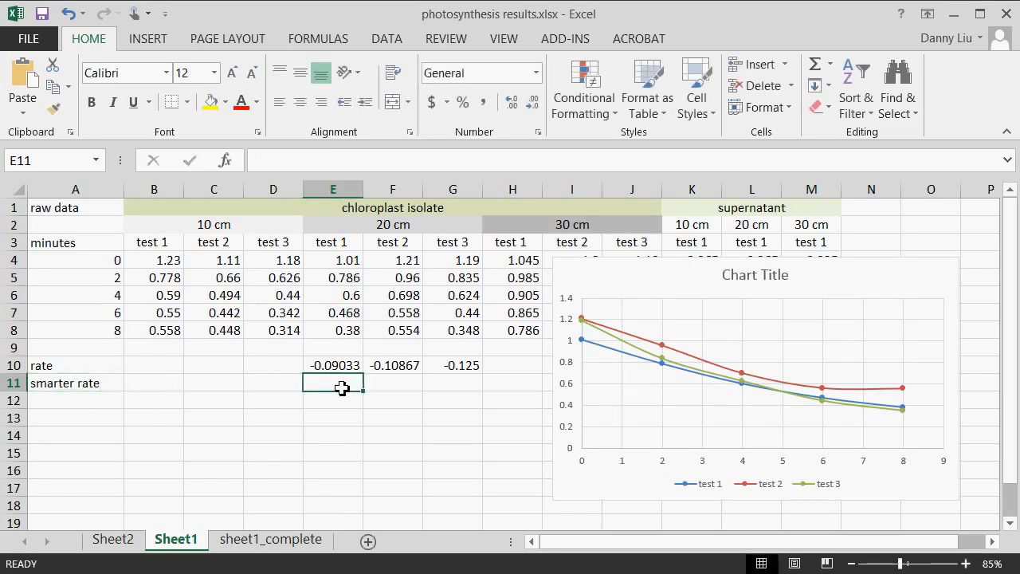
- Enter the regression slope formula =SLOPE(E4:E7,A4:A7) in cell E11 for 20 cm test 1 and reselect that cell
text(=)
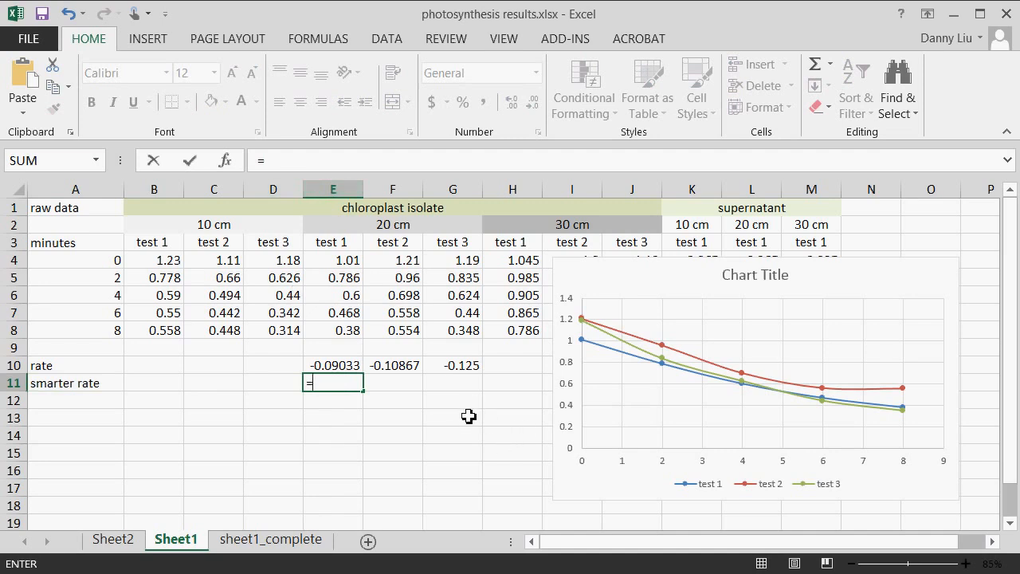
text(slope)
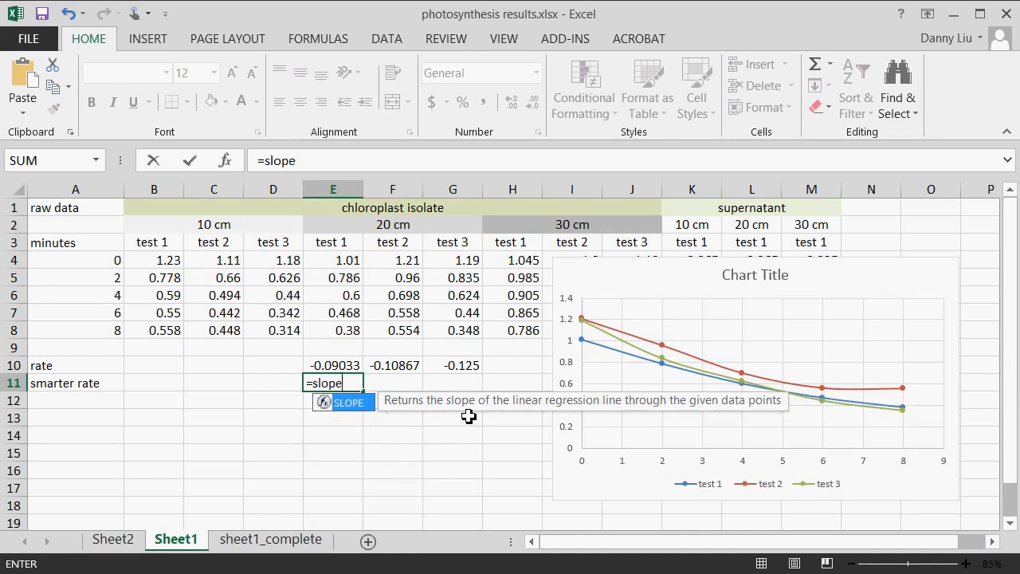
text(()
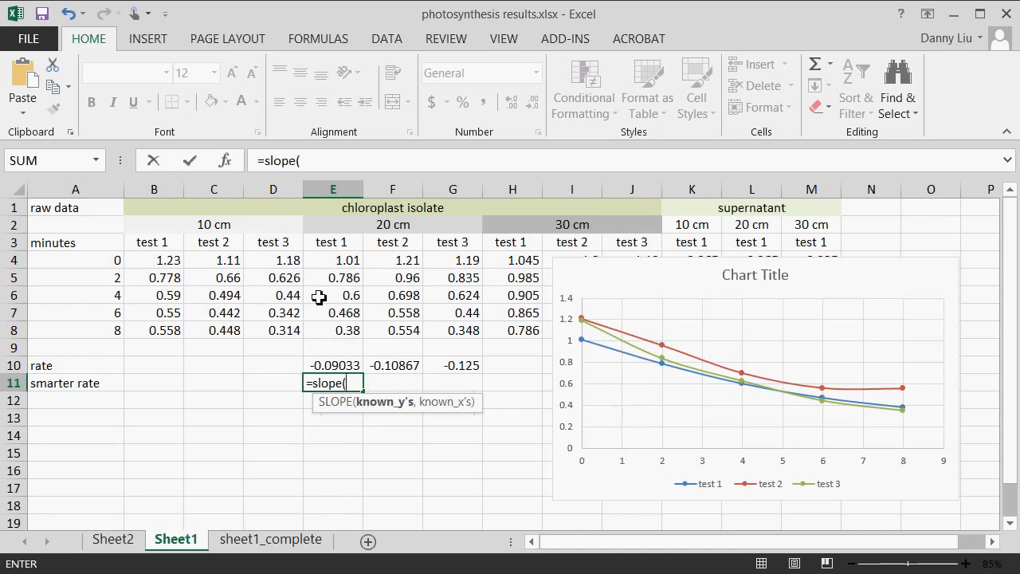
drag(319, 260, 326, 319)
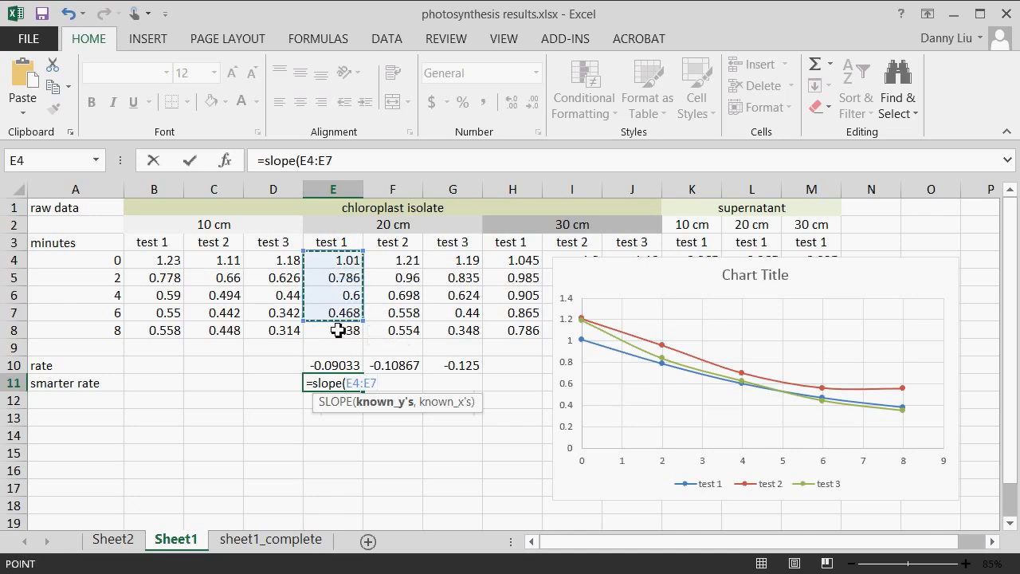
text(,)
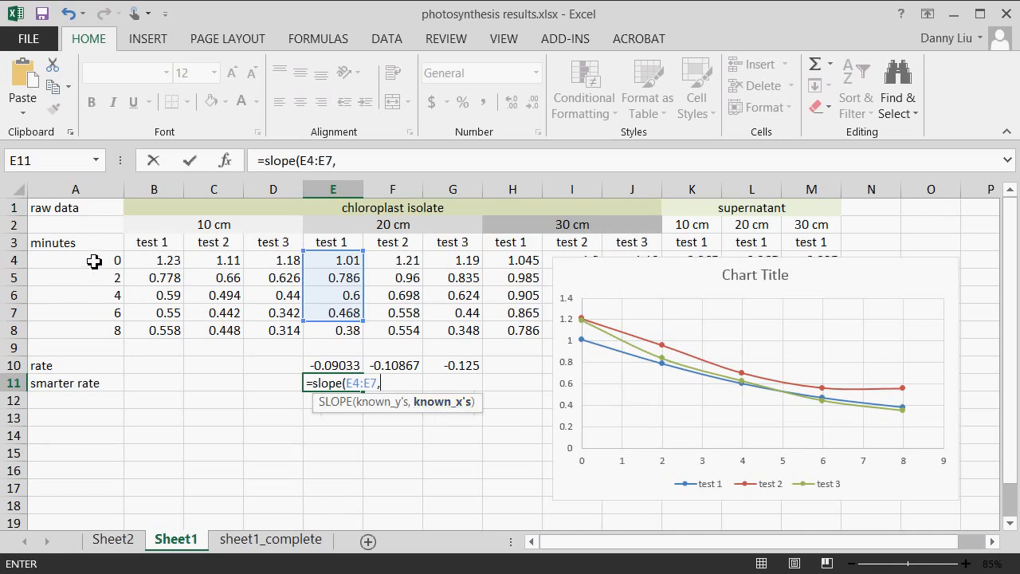
drag(95, 261, 99, 313)
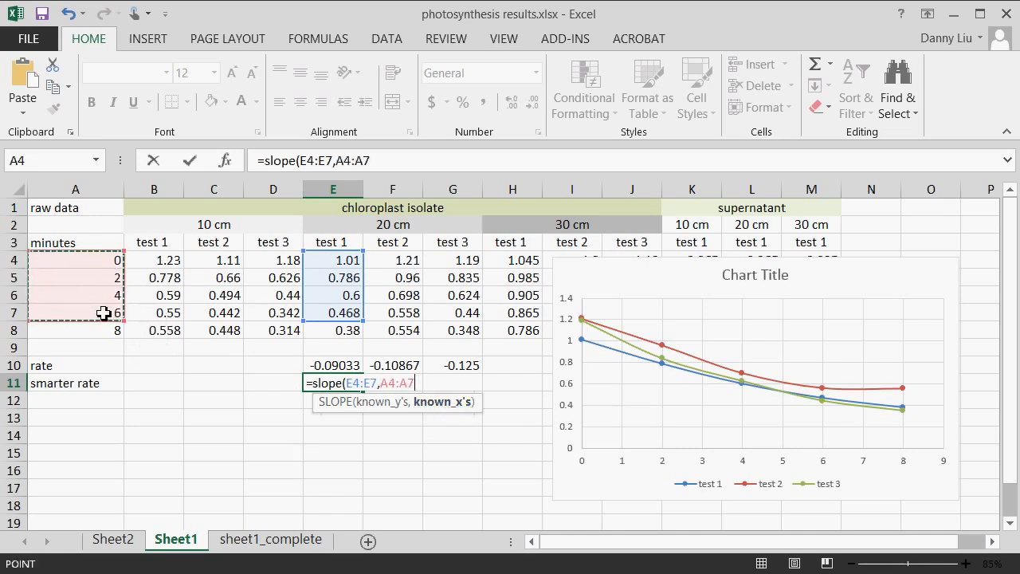
key(Return)
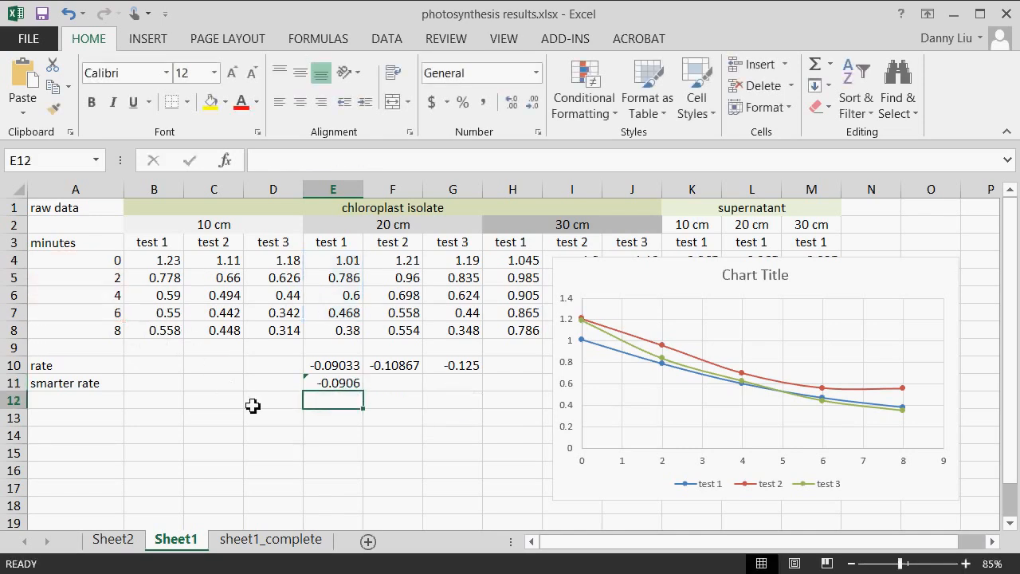
click(334, 386)
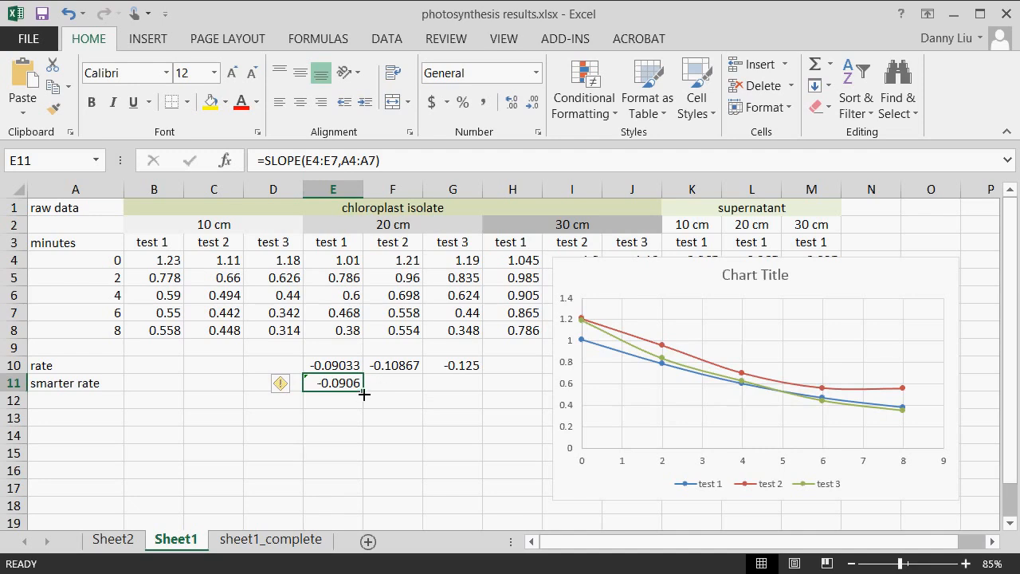
- Copy the SLOPE formula from E11 across to F11:G11 and change the x-range in both copies to A4:A7
drag(363, 394, 467, 394)
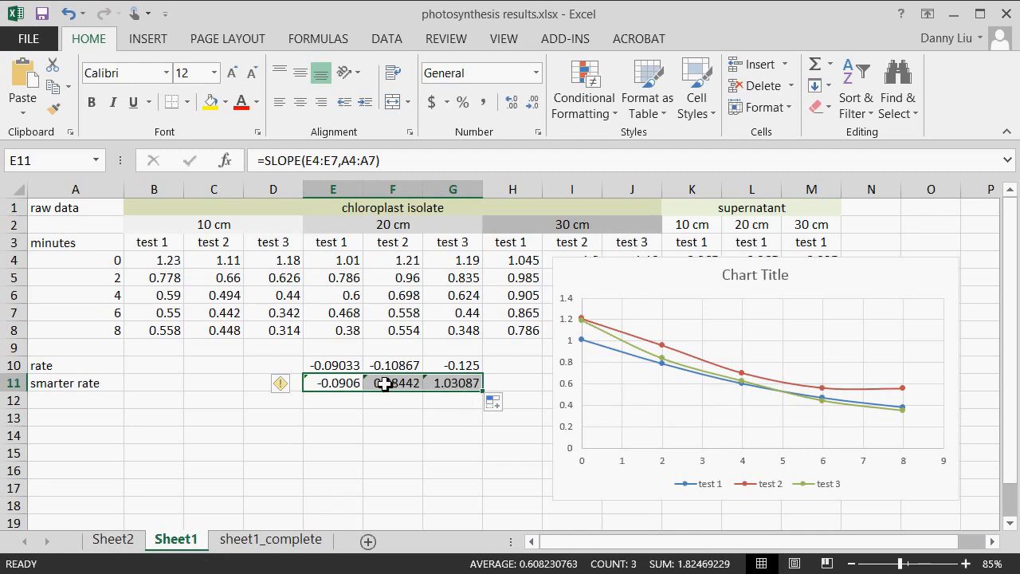
click(445, 383)
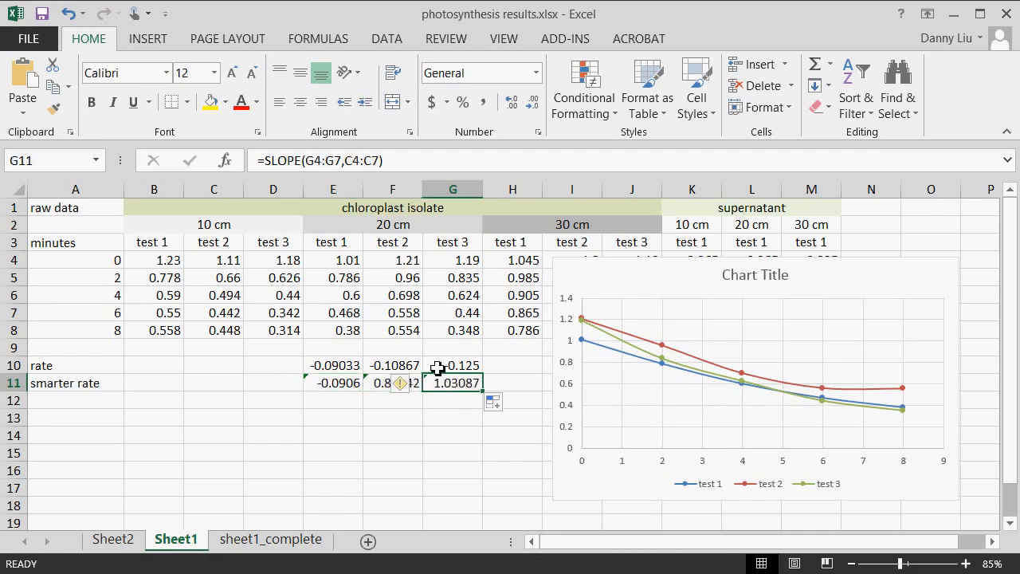
click(398, 161)
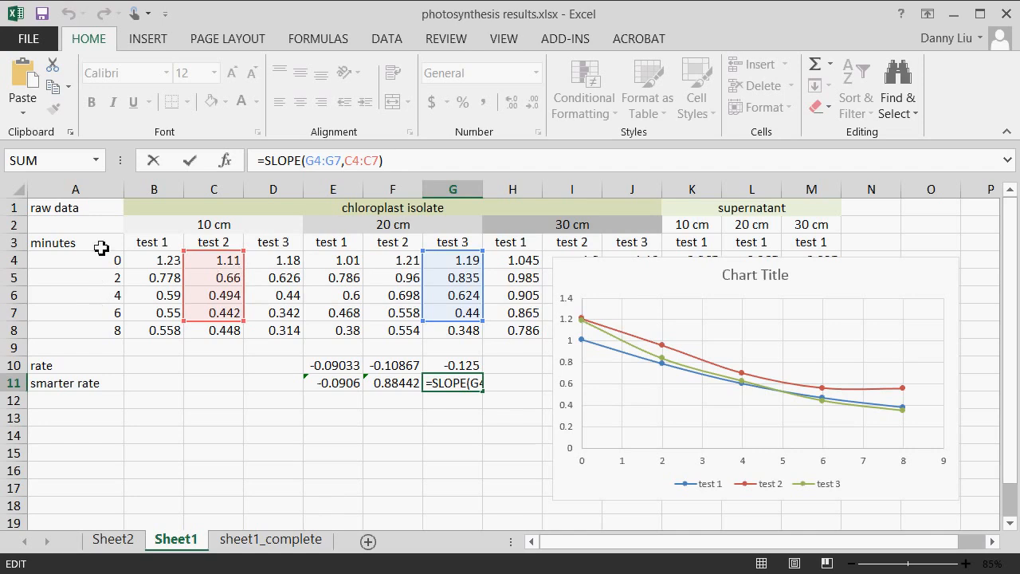
drag(241, 263, 96, 269)
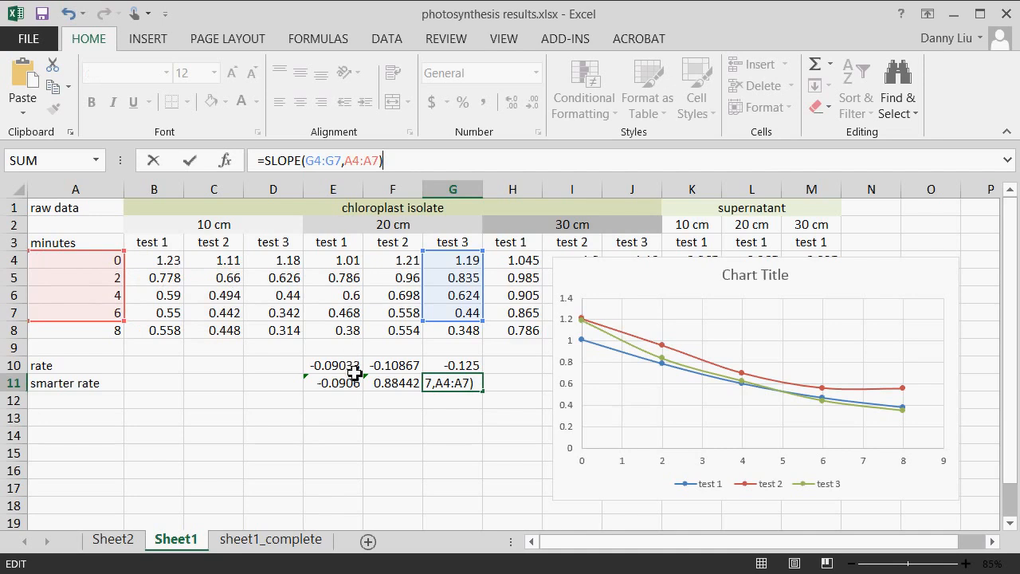
click(397, 386)
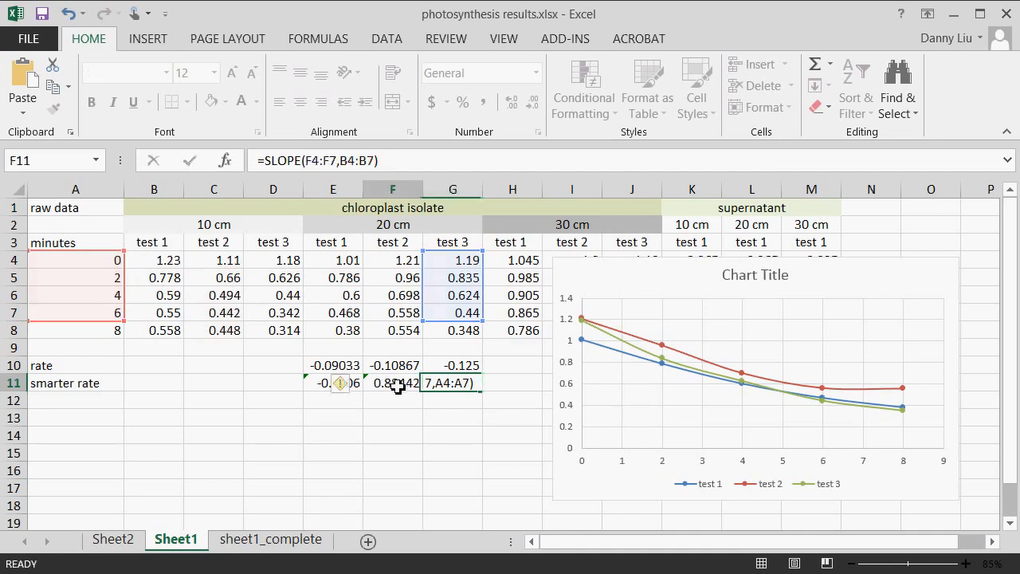
click(359, 160)
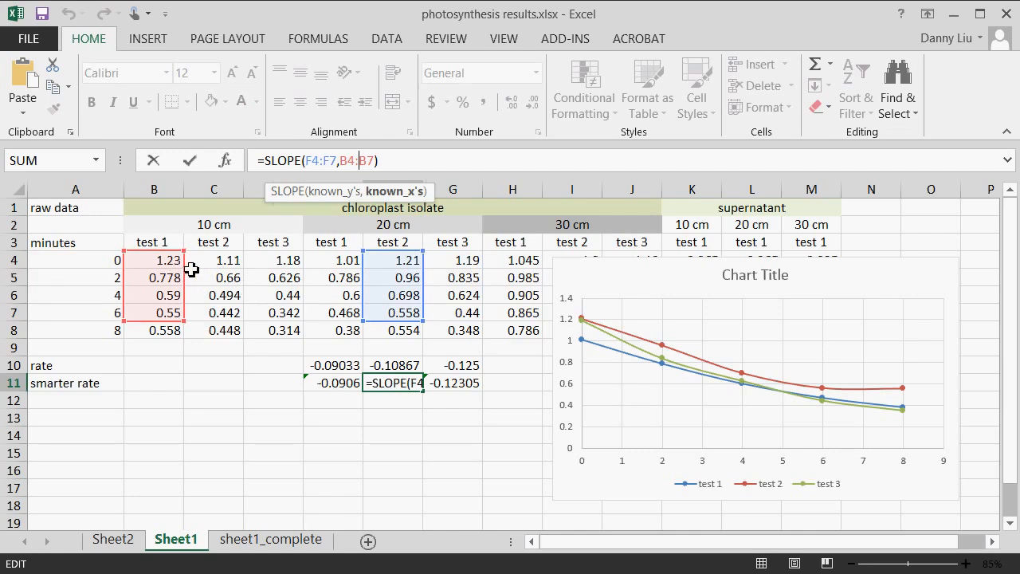
drag(185, 269, 101, 270)
key(Return)
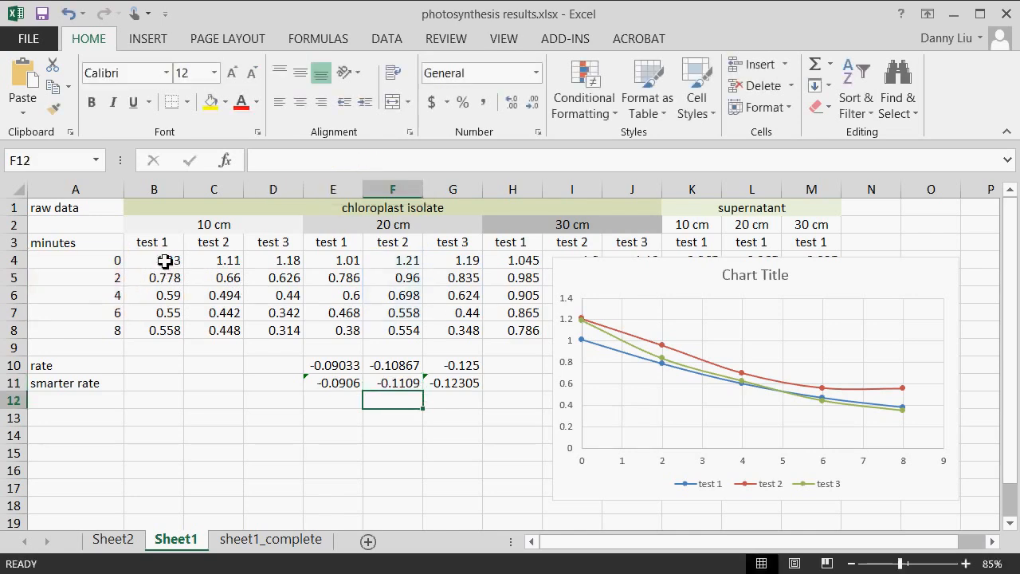
- Check the SLOPE formulas in row 11 and compare the smarter rates with the simple rates for the 20 cm tests
click(180, 266)
click(374, 380)
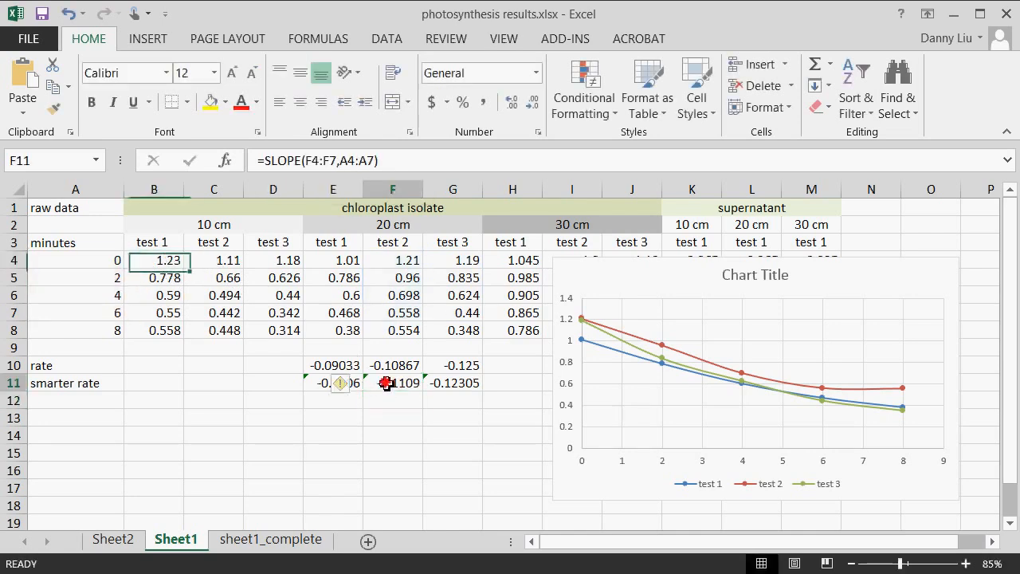
click(339, 384)
click(319, 383)
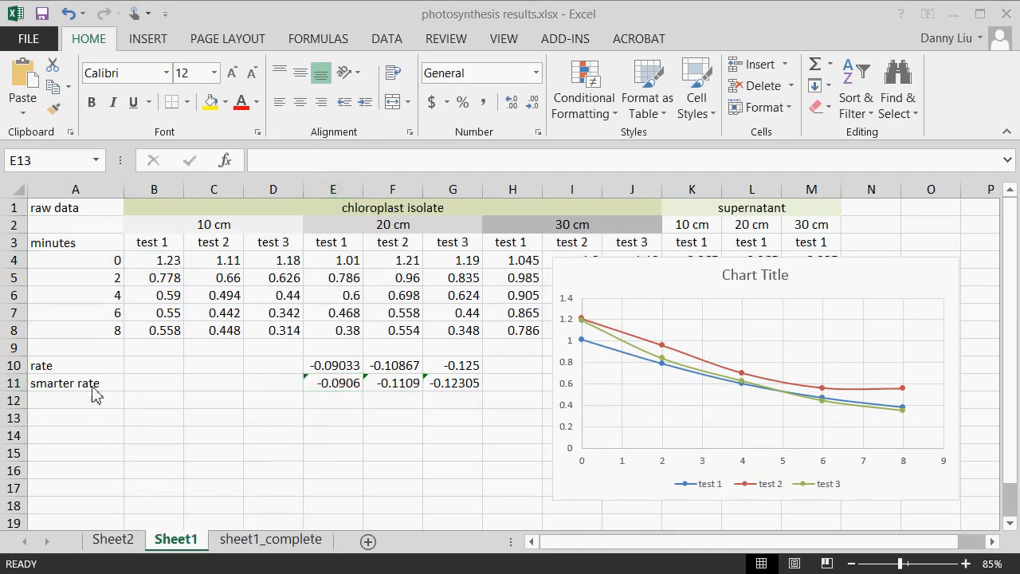
click(16, 383)
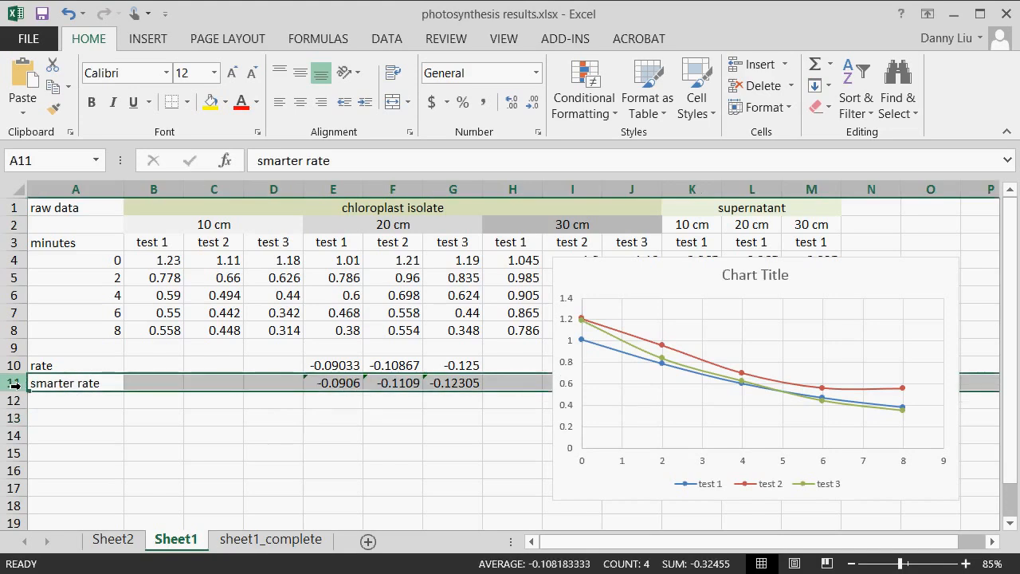
click(333, 400)
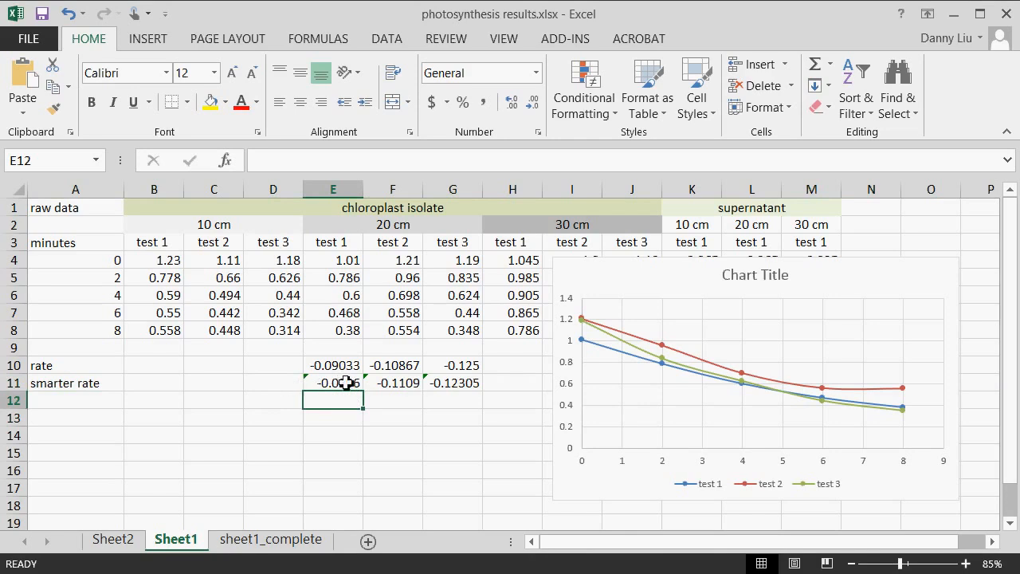
drag(323, 365, 458, 365)
click(515, 372)
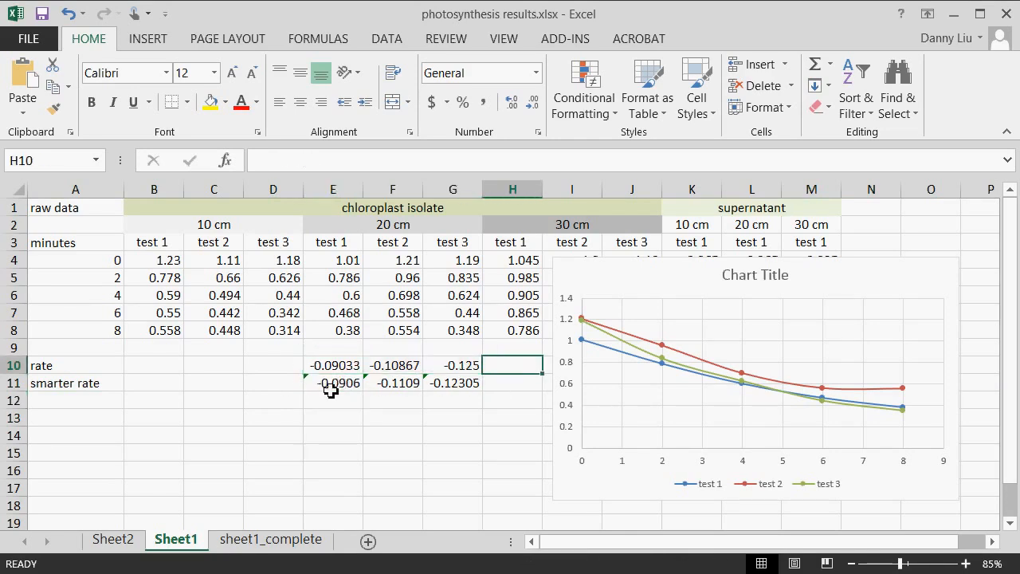
click(103, 384)
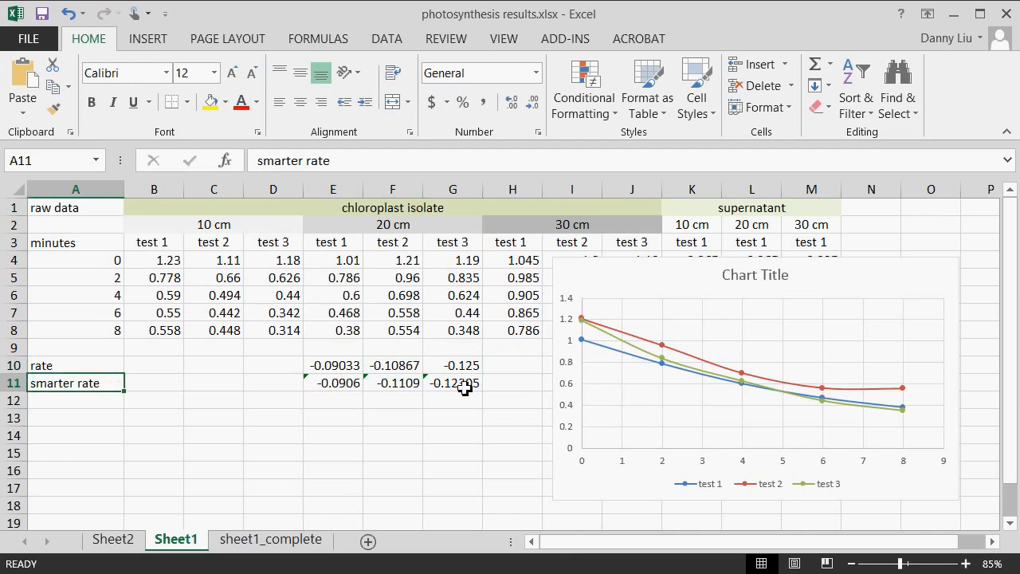
- Clear the original rate label and its values from A10:G10
drag(68, 365, 451, 373)
key(Delete)
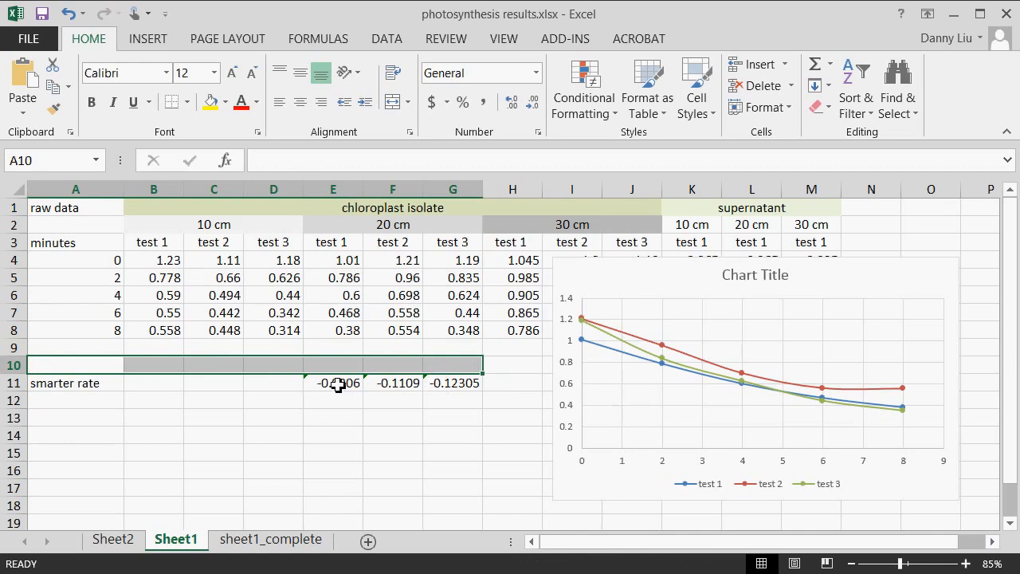
click(338, 385)
key(Down)
key(Down)
key(Down)
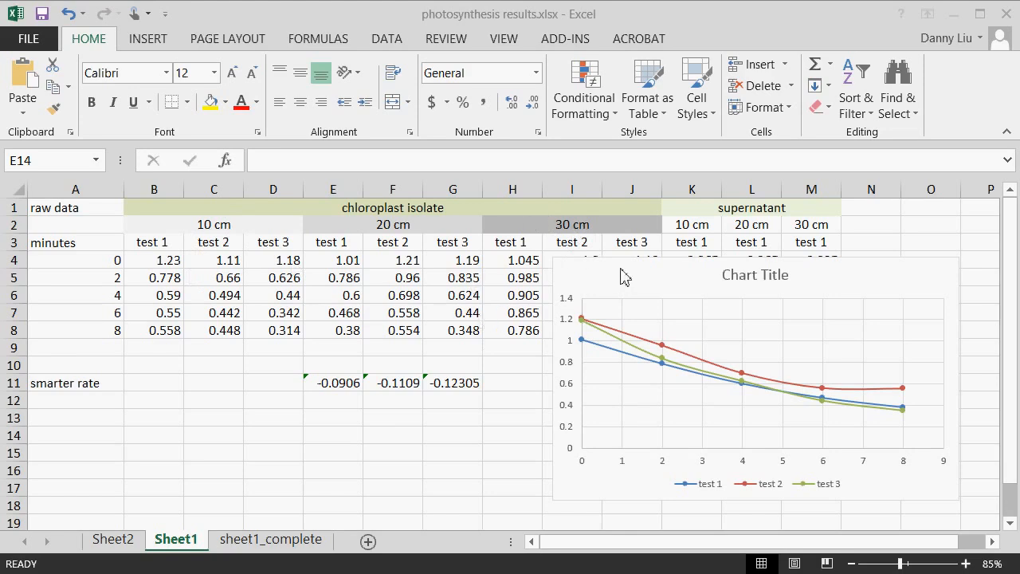
drag(320, 382, 442, 385)
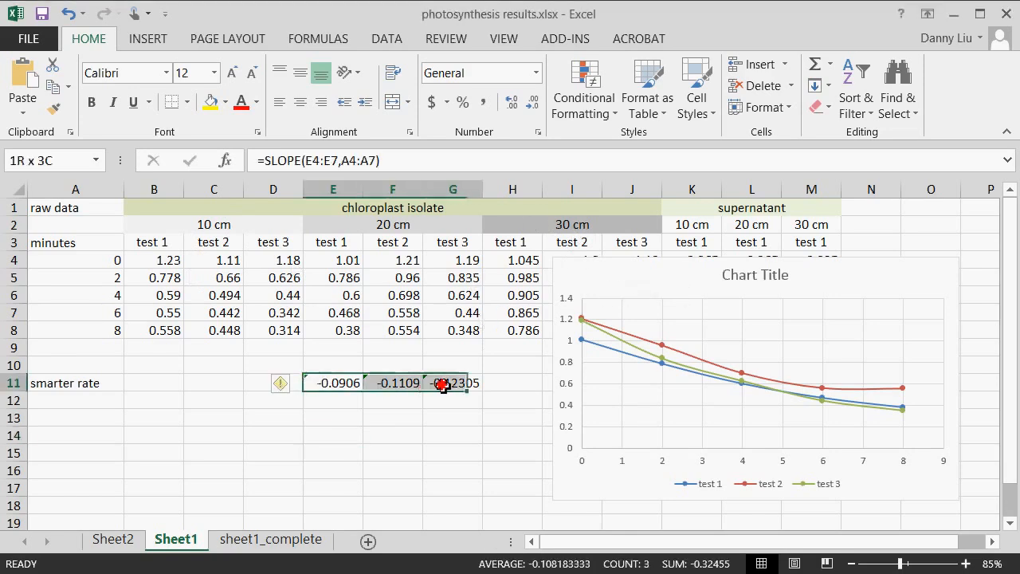
click(440, 405)
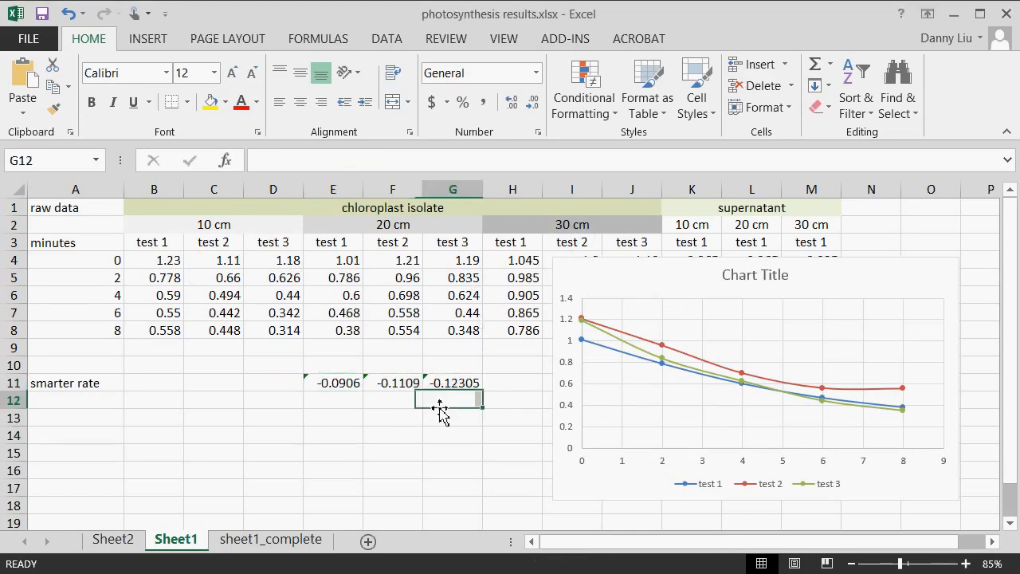
click(470, 422)
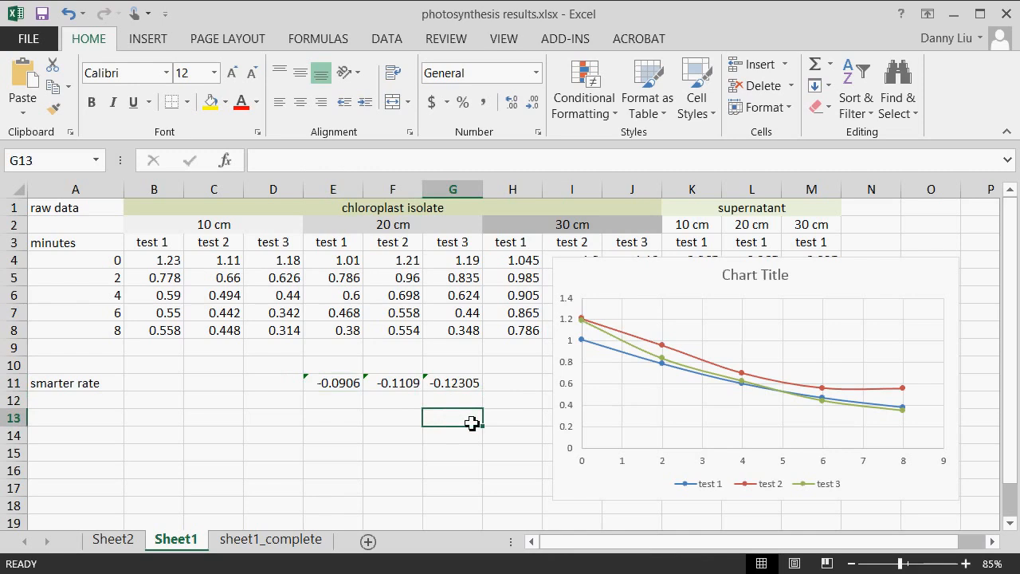
- Shift the chart's source data to the three 10 cm tests in columns B to D
click(644, 287)
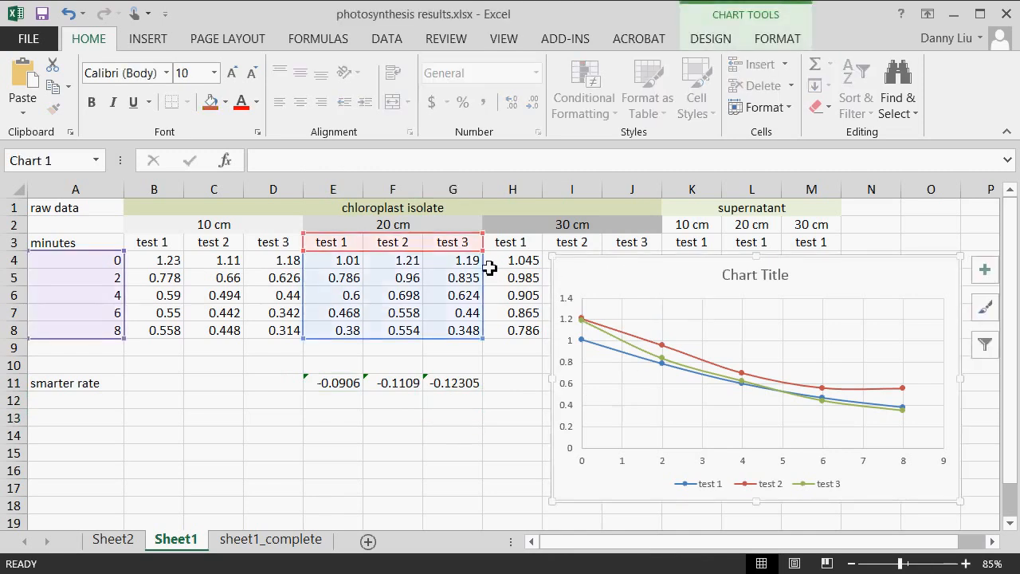
drag(489, 269, 299, 270)
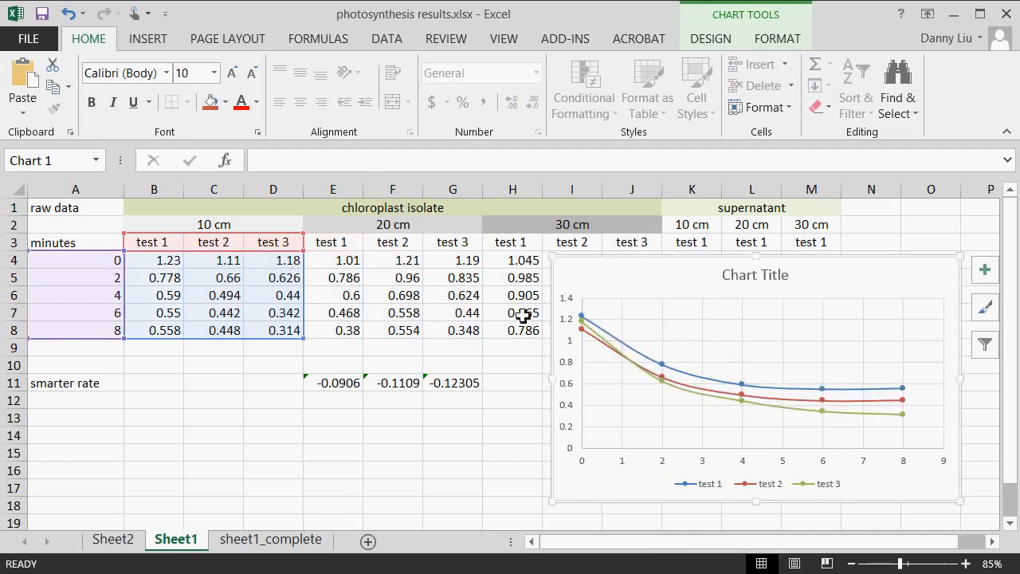
click(495, 261)
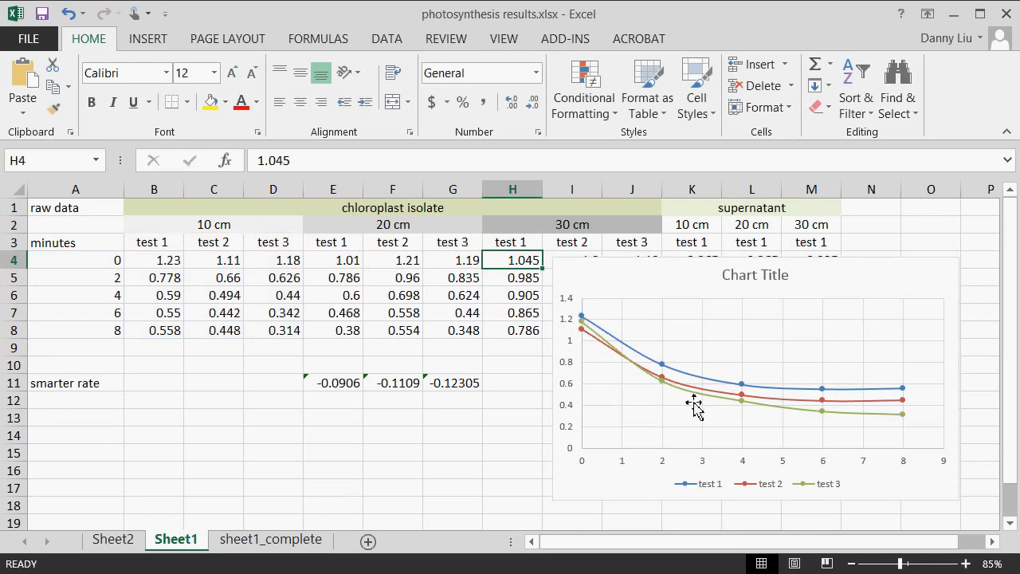
- Enter =SLOPE(B4:B5,A4:A5) in cell B11 for 10 cm test 1 and reselect that cell
click(162, 383)
text(=slope()
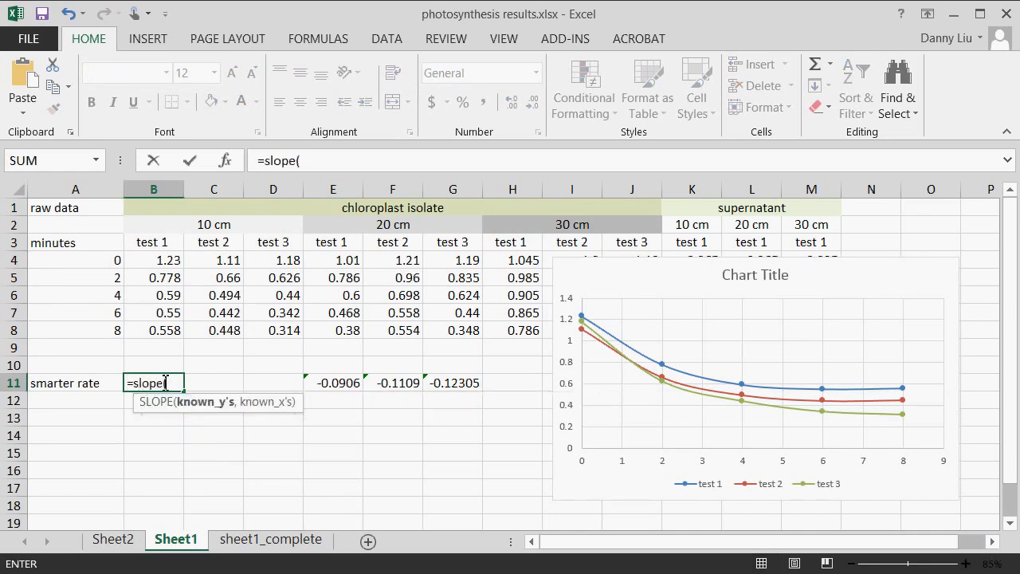
drag(137, 258, 103, 275)
text(,)
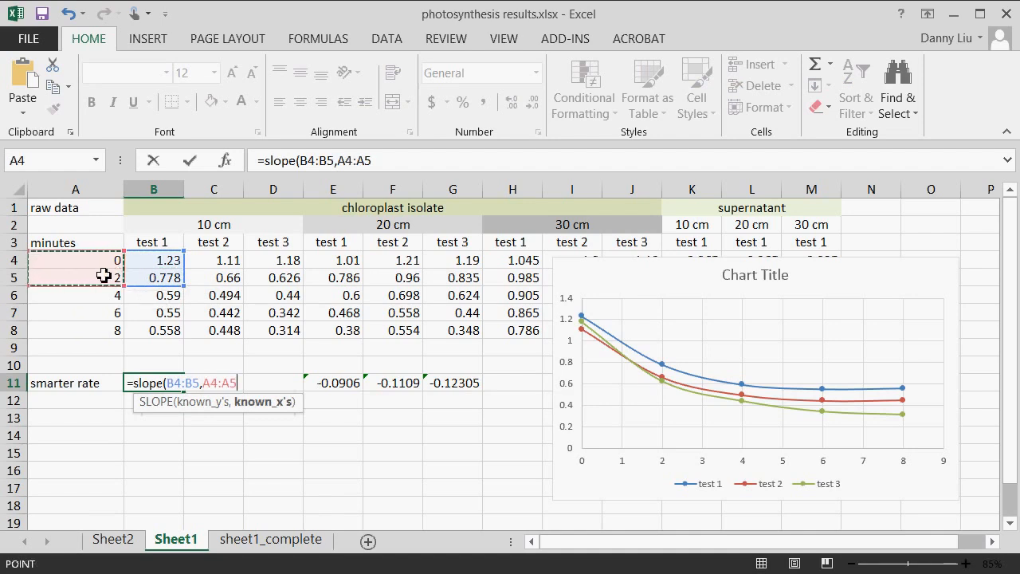
key(Return)
click(172, 385)
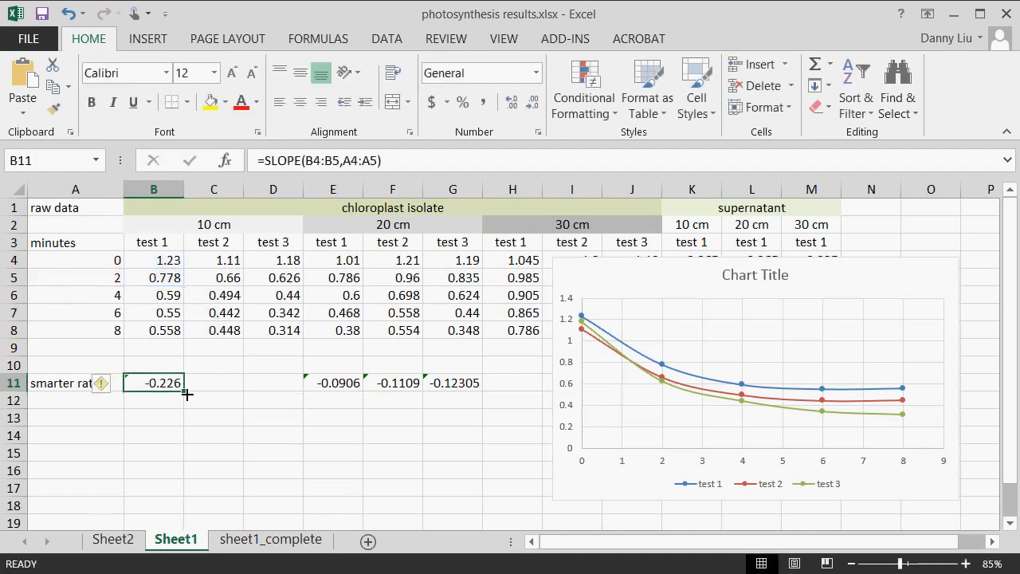
- Copy the B11 slope formula across to C11:D11 and change the x-range in both copies to A4:A5
drag(186, 393, 287, 391)
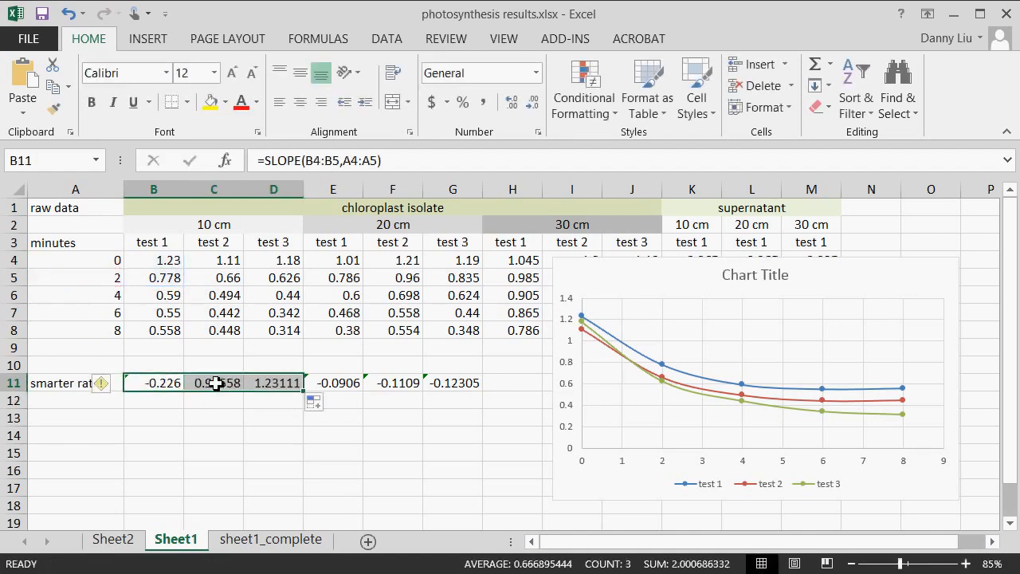
click(216, 384)
click(331, 160)
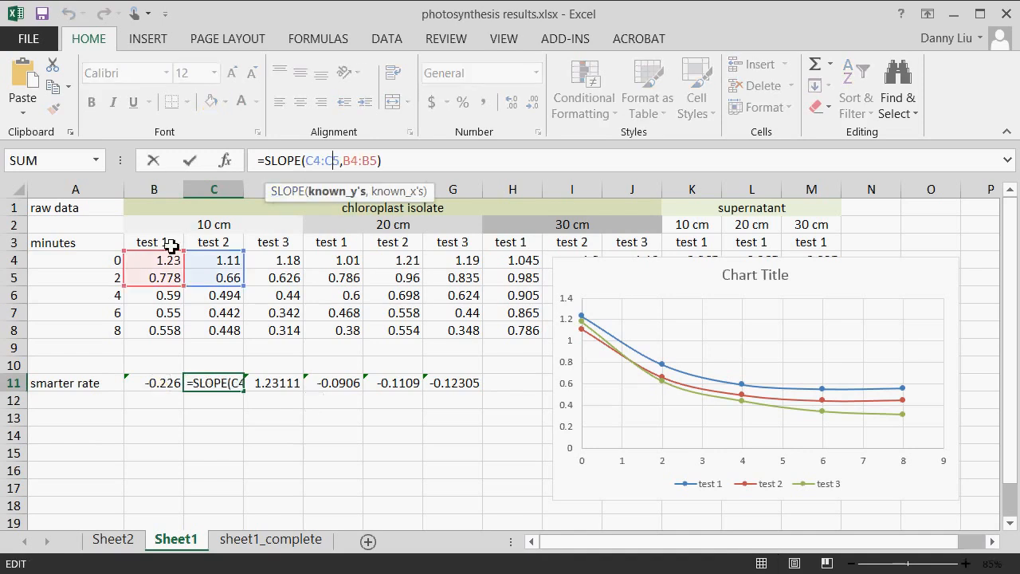
drag(171, 247, 114, 266)
key(Return)
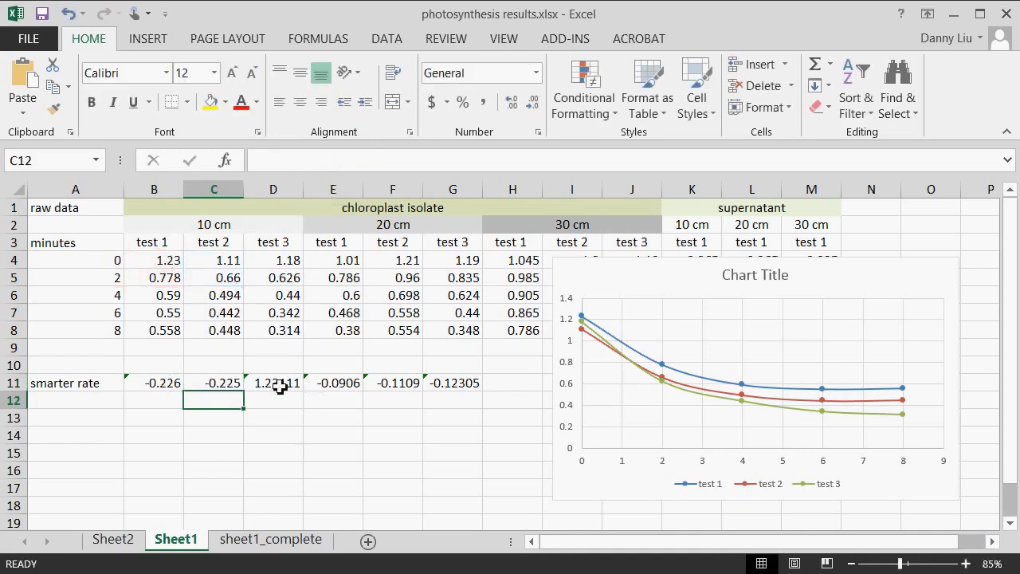
click(280, 387)
double_click(280, 387)
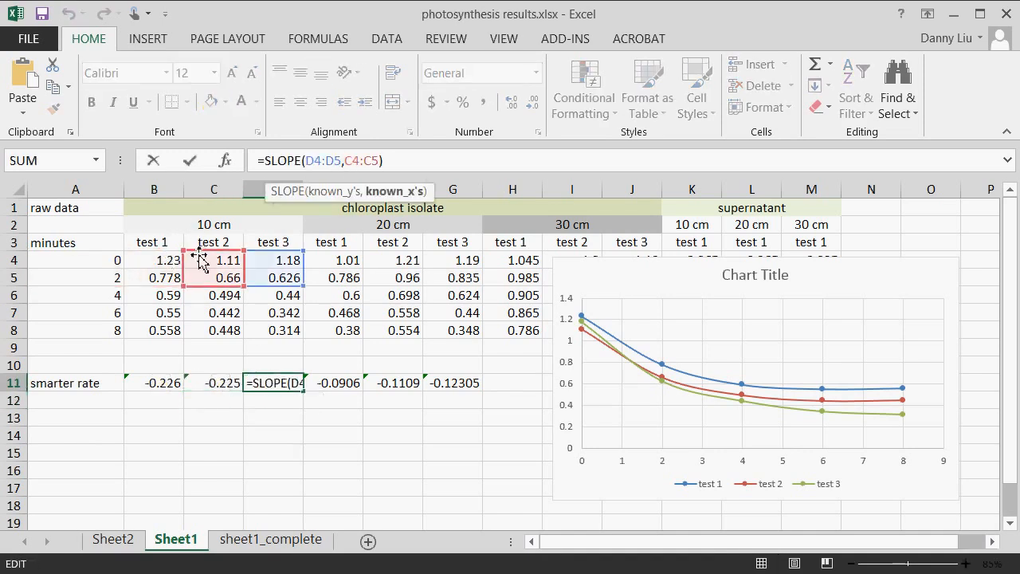
drag(199, 259, 88, 264)
key(Return)
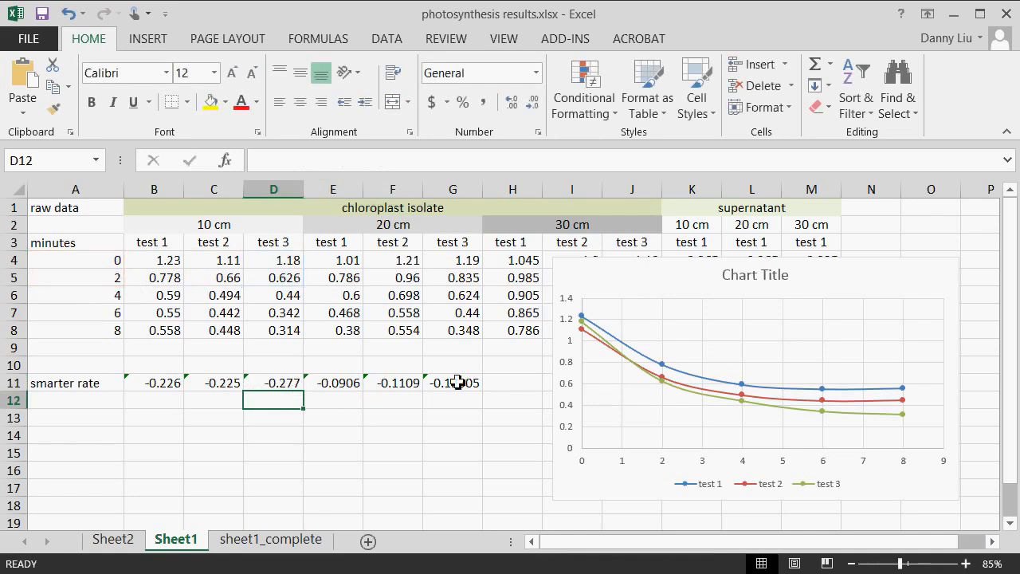
- Shift the chart's source data to the 30 cm tests in columns H to J and move the chart below row 11
click(578, 275)
drag(304, 252, 617, 267)
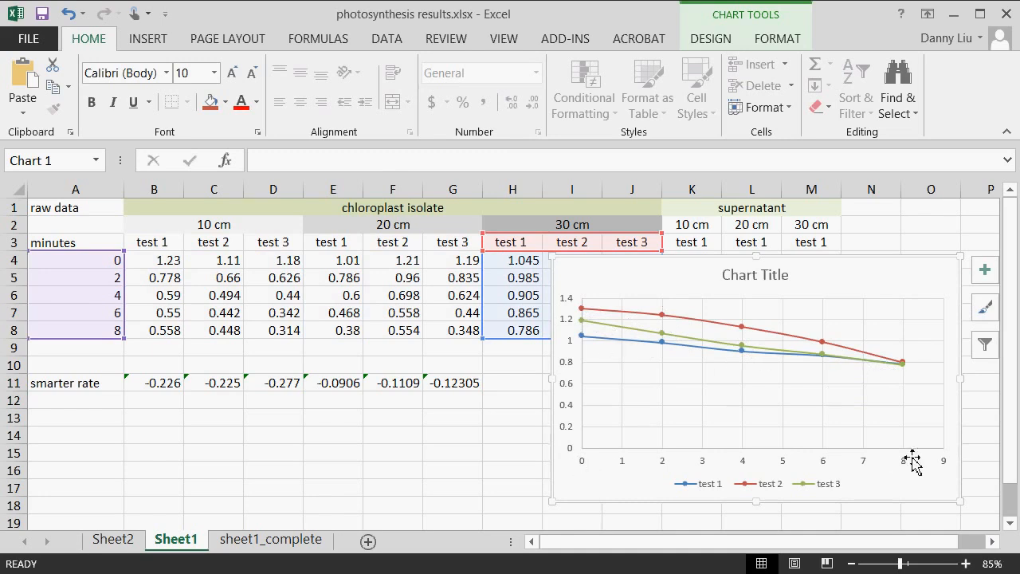
drag(847, 269, 822, 419)
- Enter =SLOPE(H4:H8,A4:A8) in cell H11 for 30 cm test 1 and reselect that cell
click(523, 383)
text(=slope()
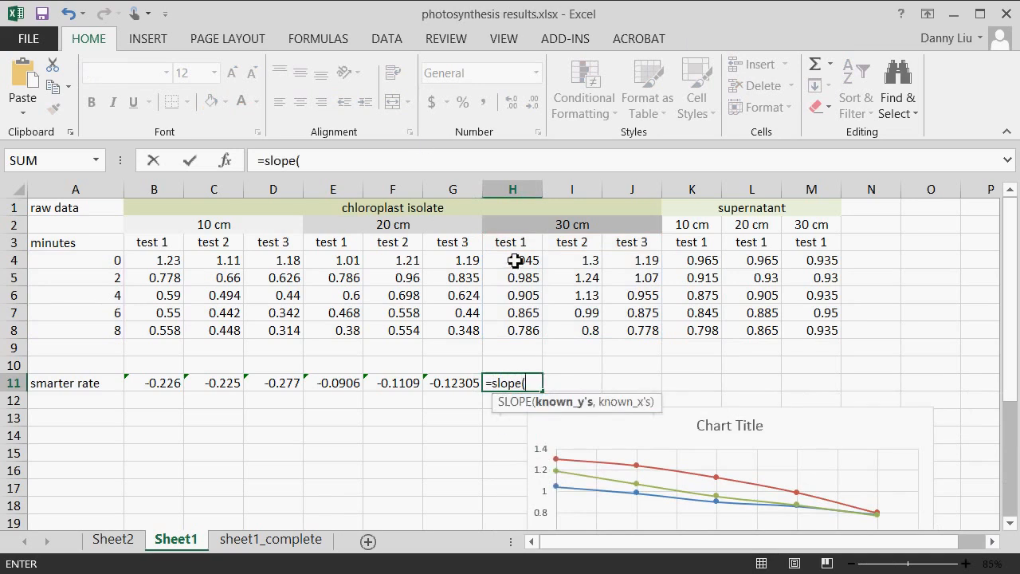
drag(514, 262, 517, 332)
text(,)
drag(97, 263, 98, 327)
key(Return)
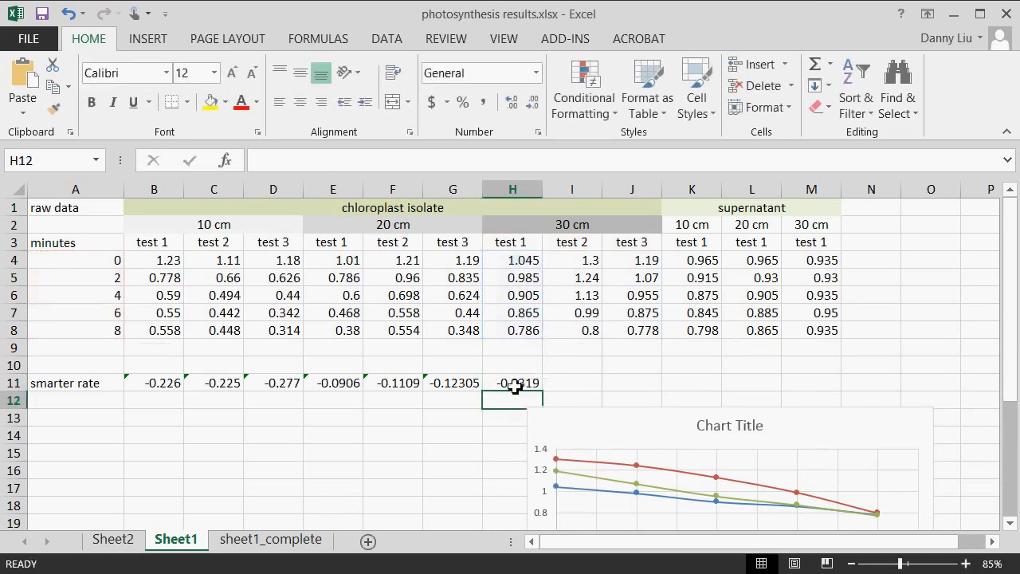
click(526, 385)
- Copy the H11 slope formula across to I11:J11 and change the x-range in both copies to A4:A8
drag(542, 392, 664, 382)
click(583, 383)
click(507, 160)
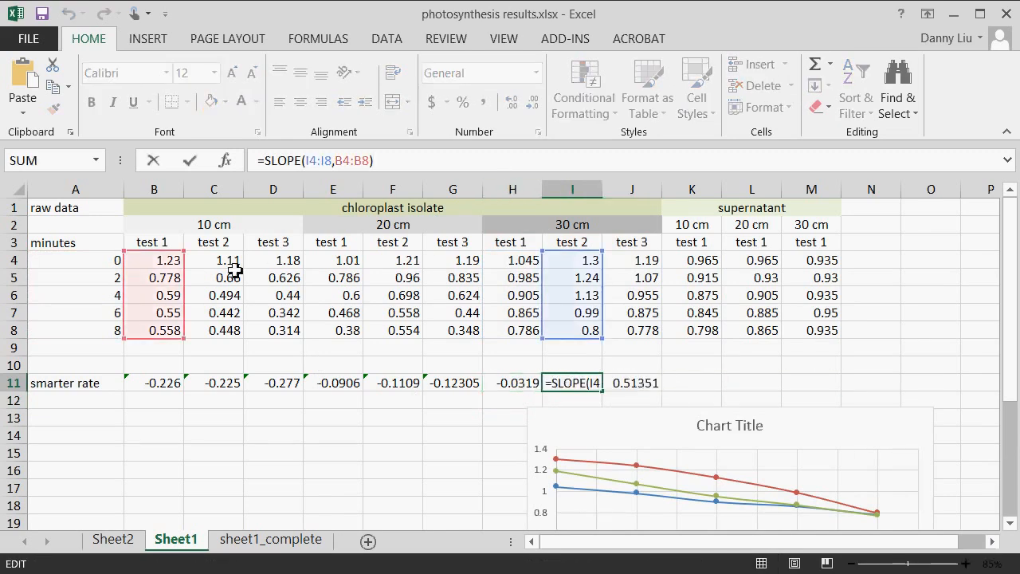
drag(185, 279, 125, 279)
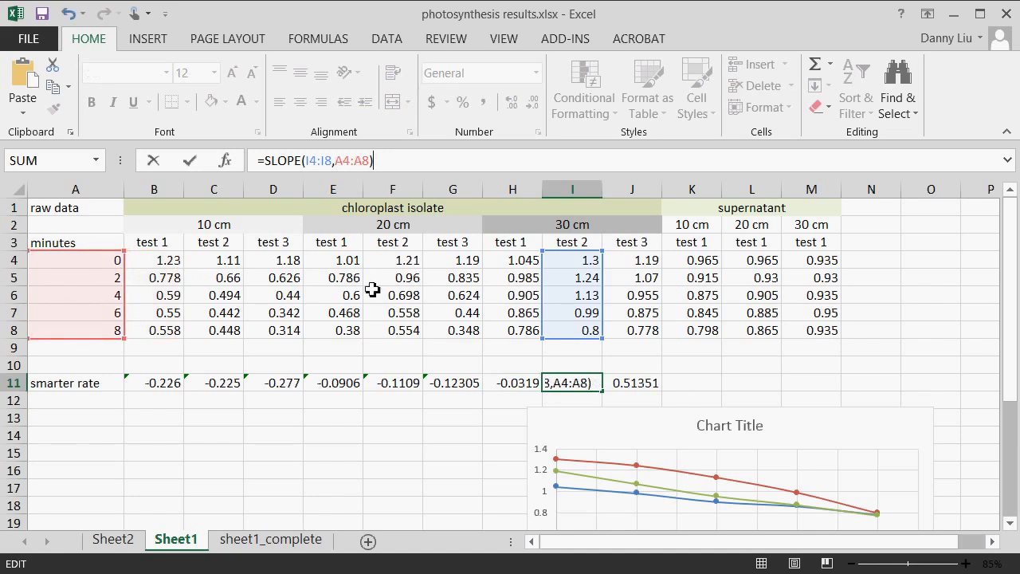
click(620, 383)
click(518, 160)
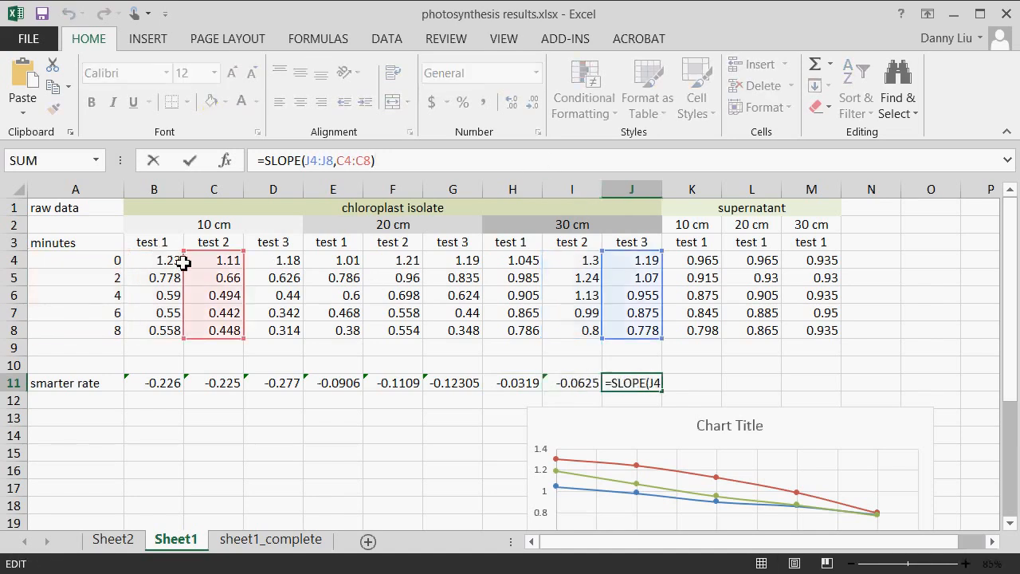
drag(177, 269, 55, 267)
click(690, 382)
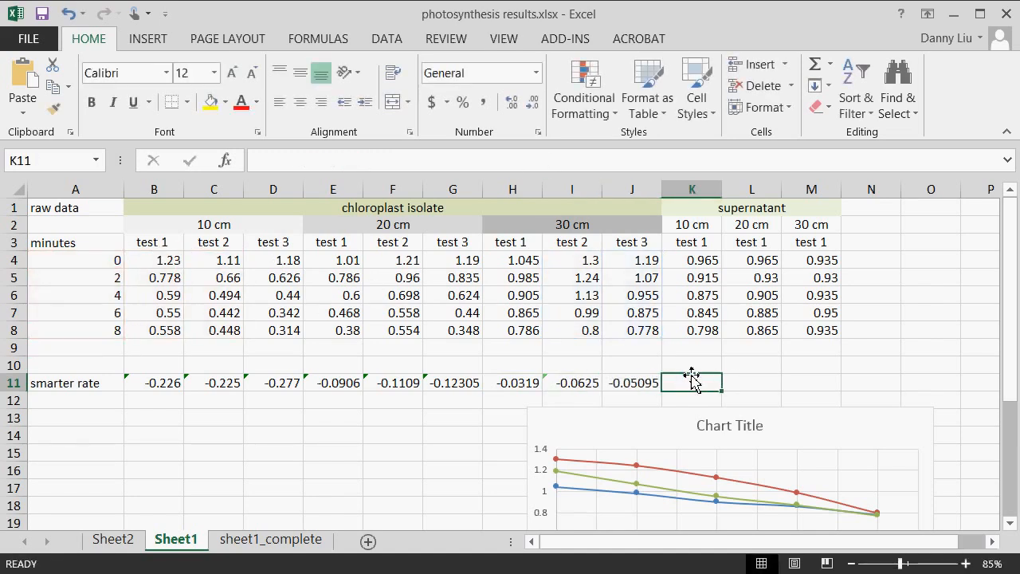
- Shift the chart's source data to the supernatant tests in columns K to M and move the chart below row 11
click(775, 386)
drag(786, 412, 475, 281)
drag(666, 267, 820, 269)
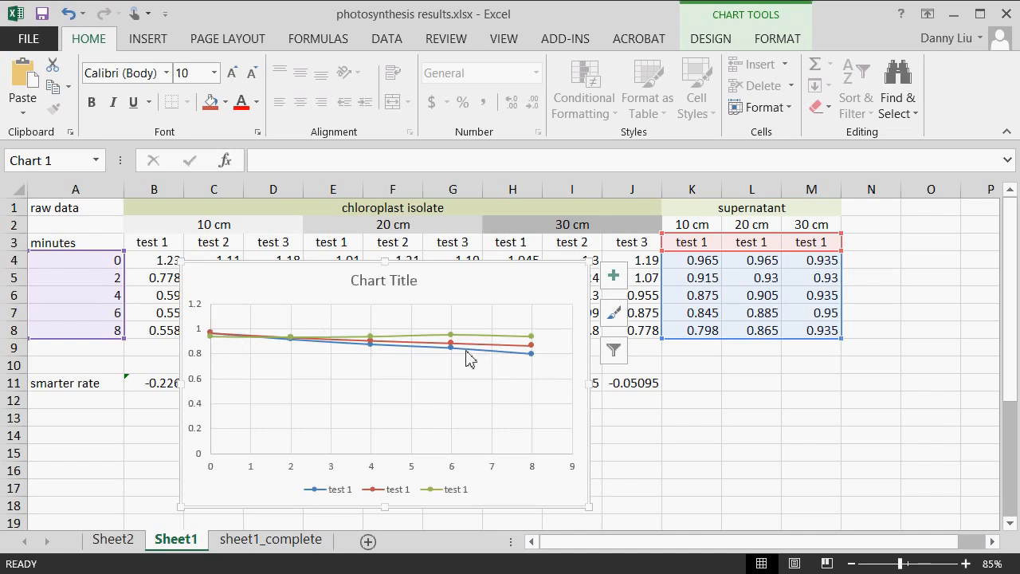
drag(514, 276, 574, 443)
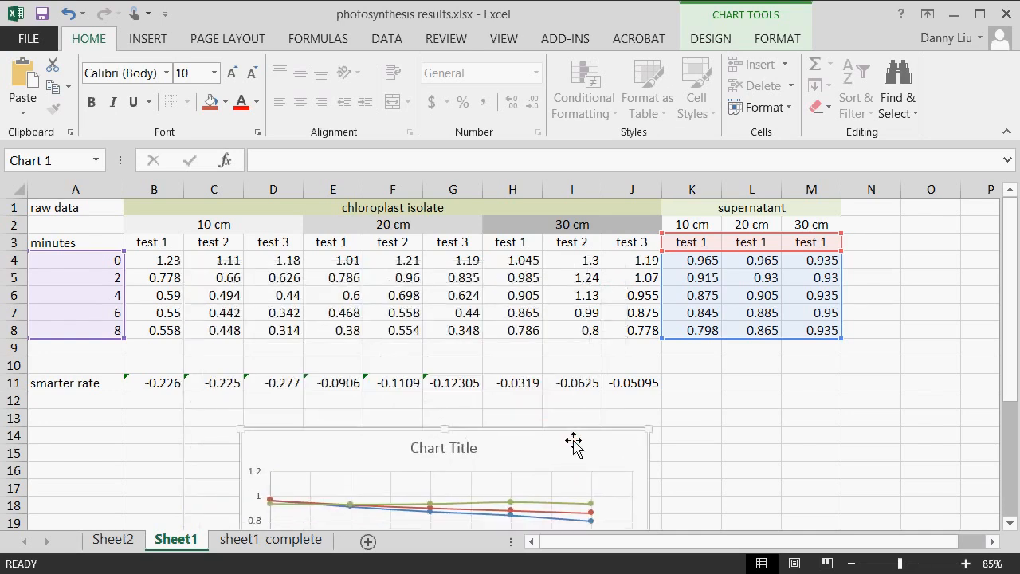
- Copy the J11 slope formula across to K11:M11 and change the x-range in K11 to A4:A8
click(684, 380)
click(619, 384)
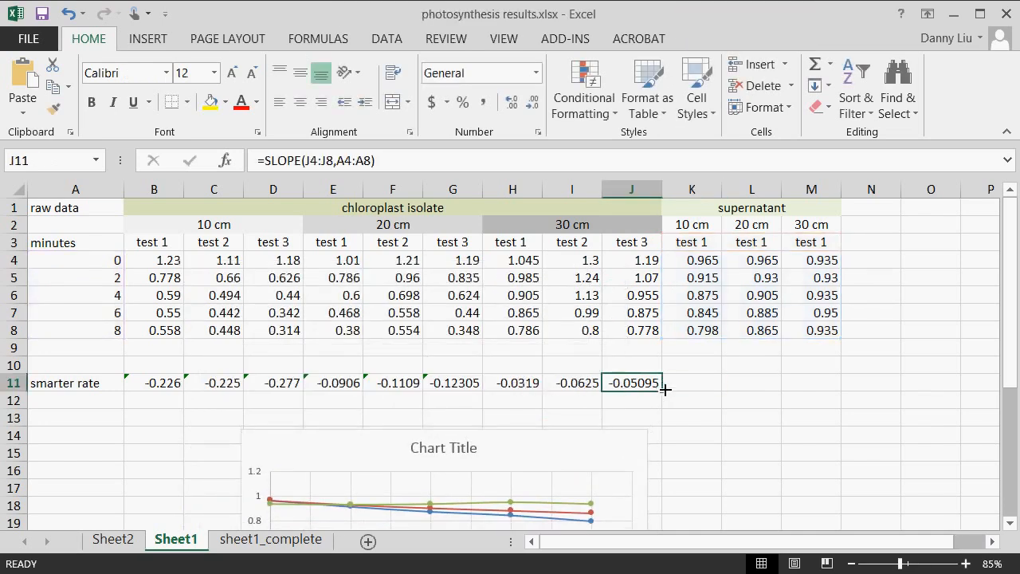
drag(662, 394, 829, 389)
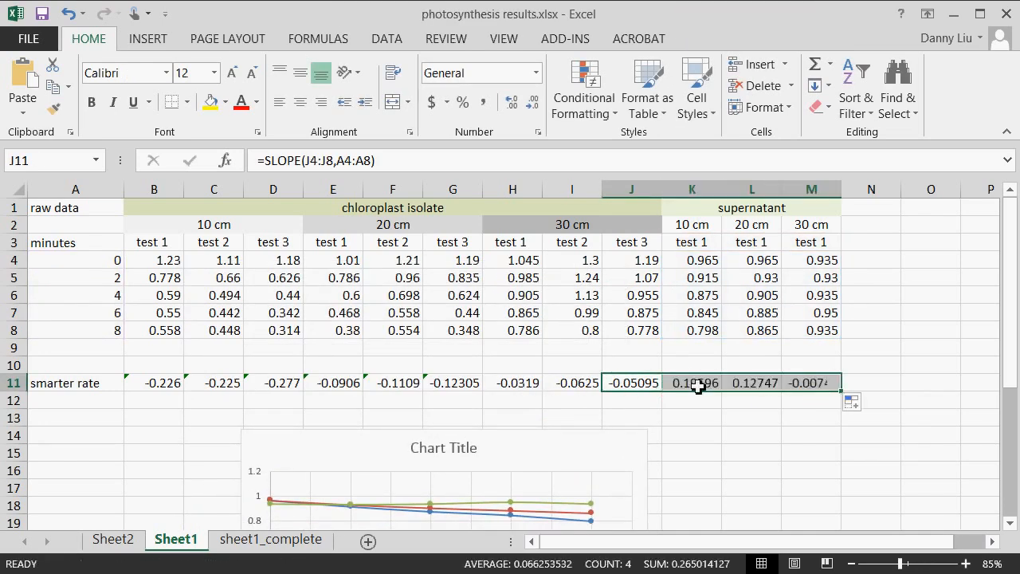
click(697, 386)
click(674, 161)
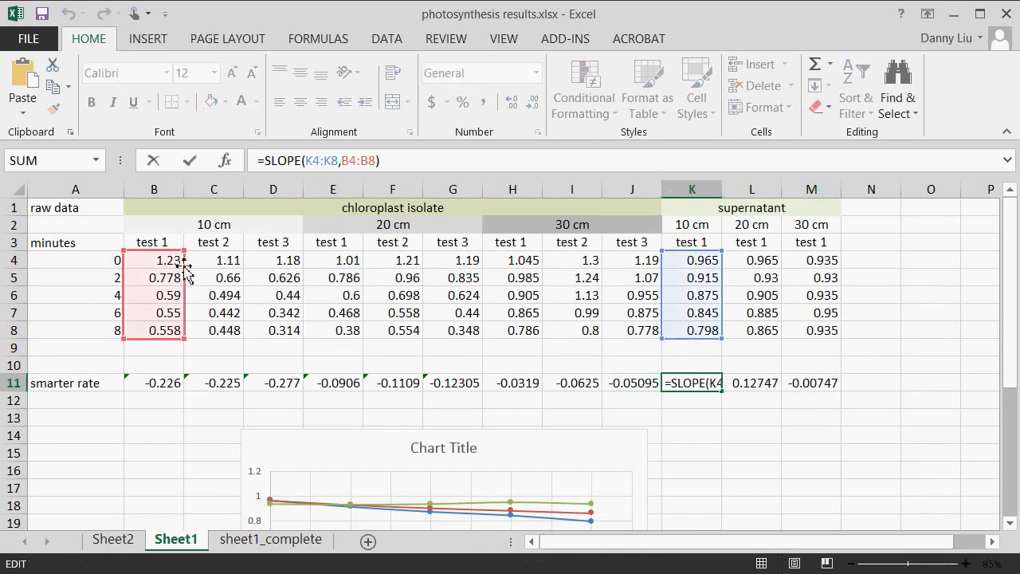
drag(125, 269, 65, 268)
key(Tab)
- Change the x-range to A4:A8 in the supernatant slope formulas in L11 and M11
click(433, 161)
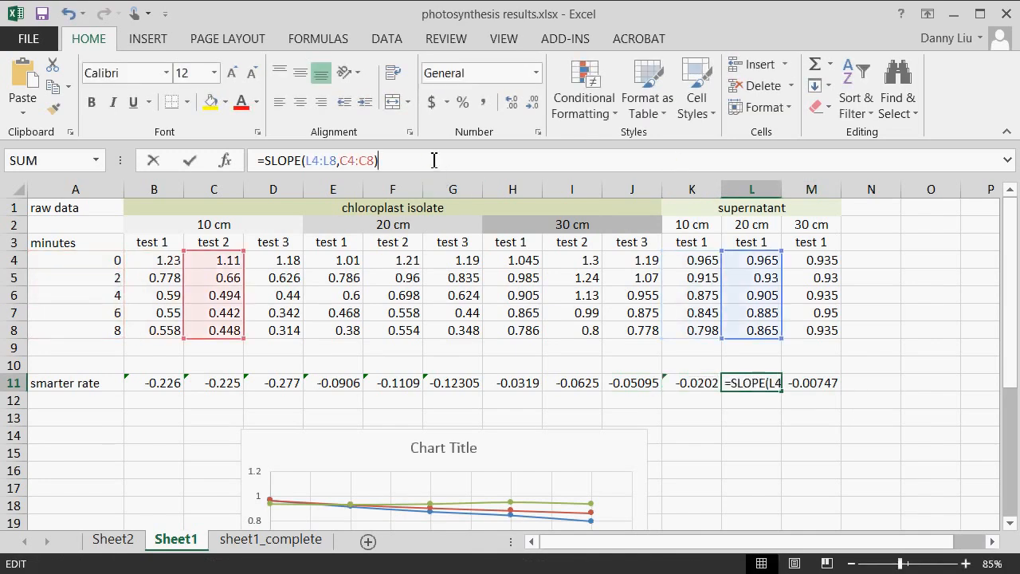
drag(232, 260, 84, 266)
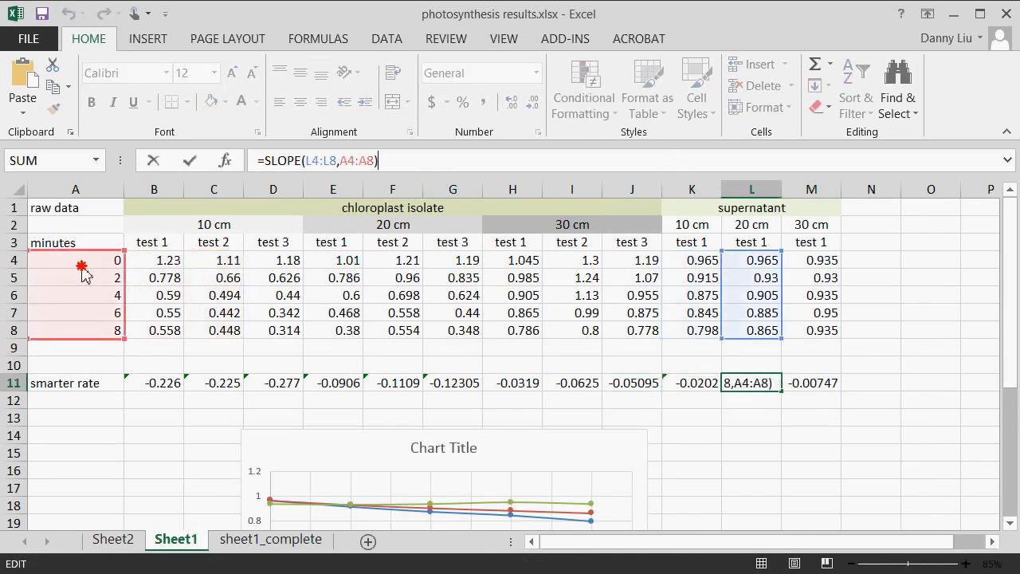
key(Tab)
click(312, 163)
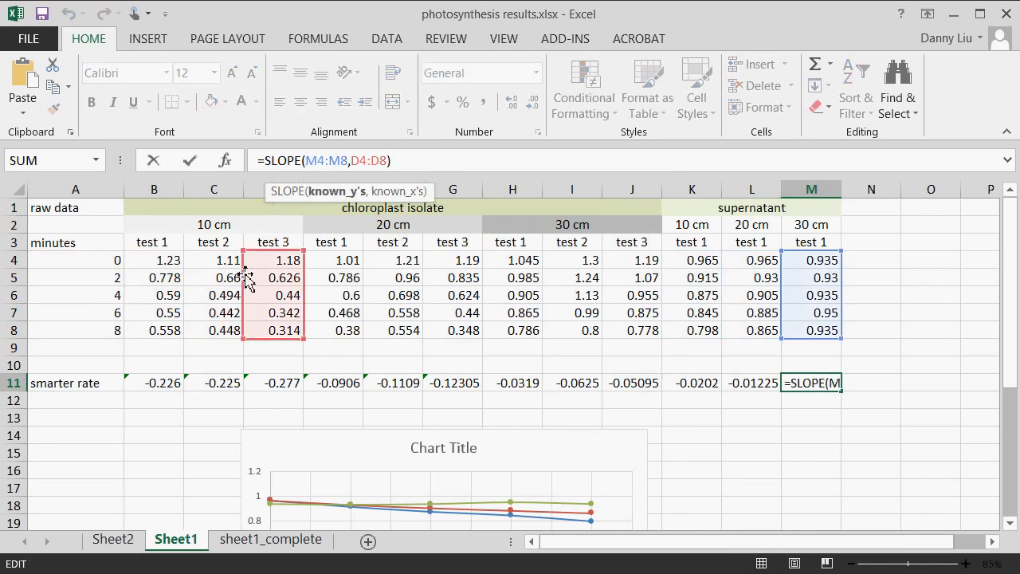
drag(239, 275, 109, 284)
key(Tab)
click(722, 420)
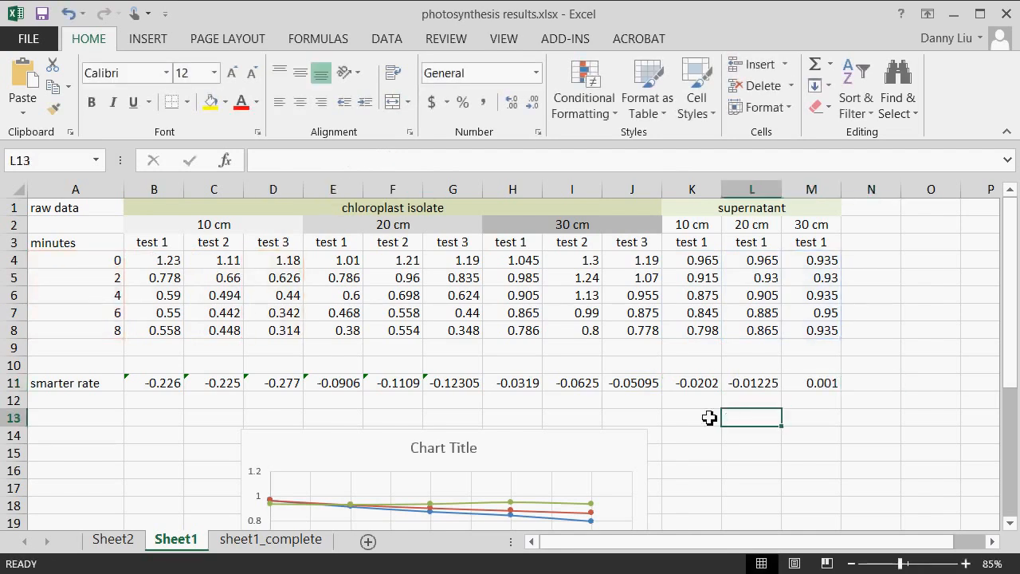
- Replace the row label in cell A11 with "rate (A605/min)"
click(15, 382)
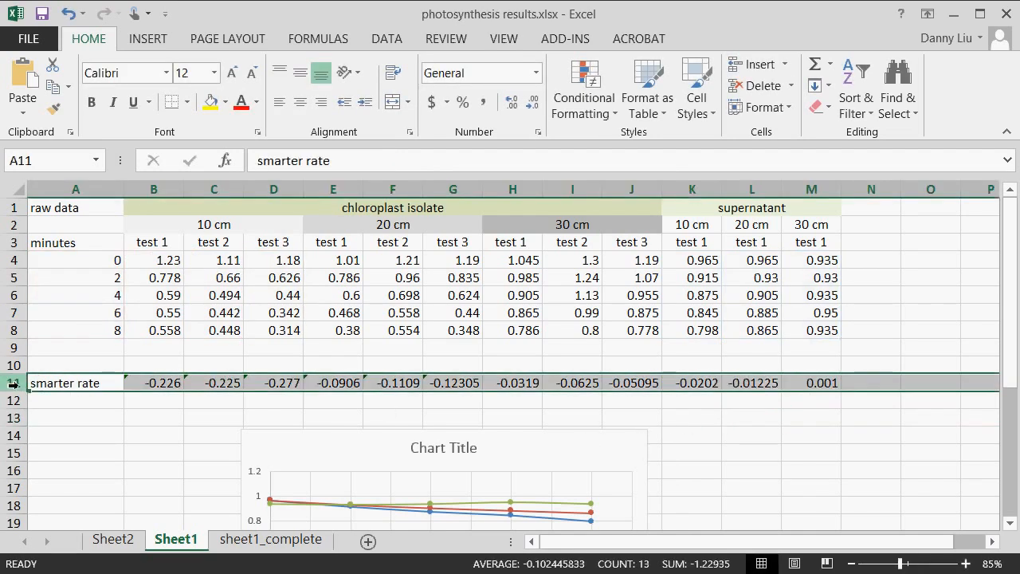
click(284, 402)
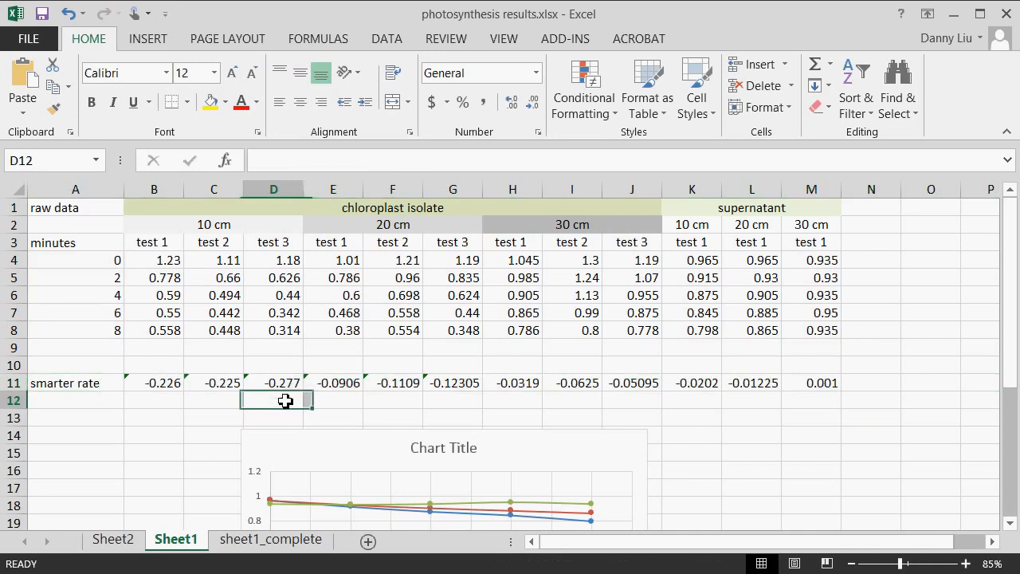
click(100, 384)
text(rate (A605/min)
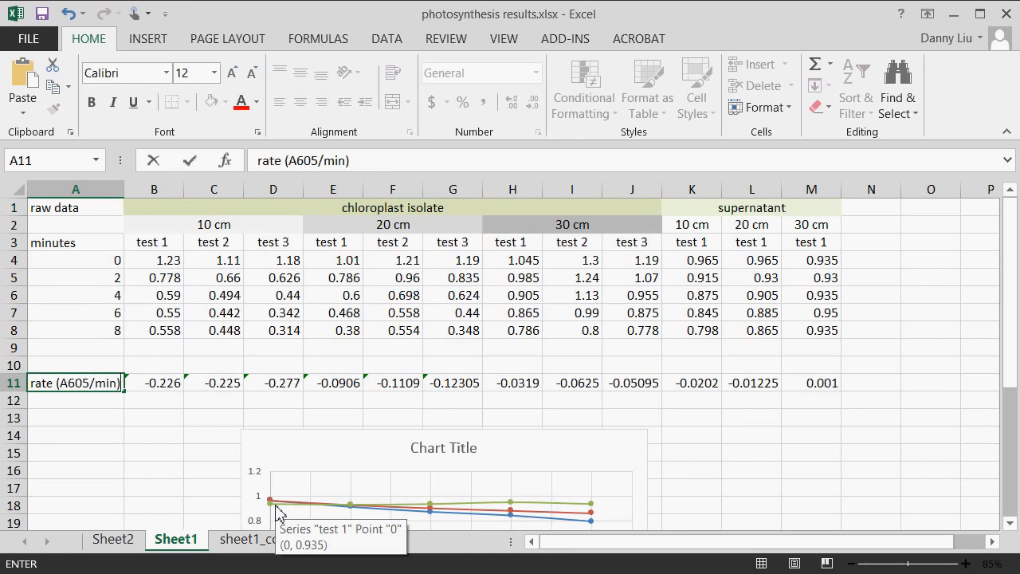
key(Return)
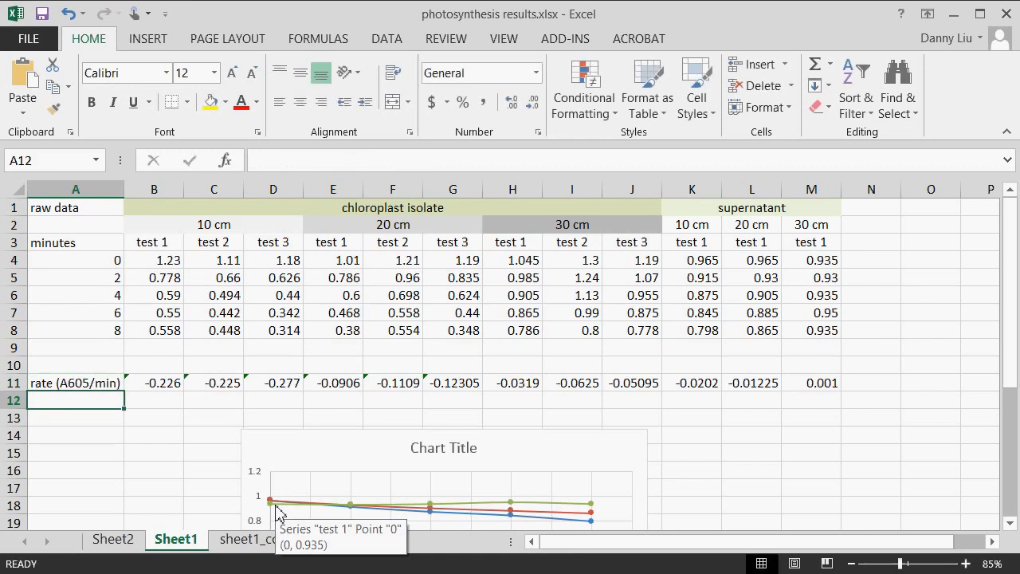
key(Return)
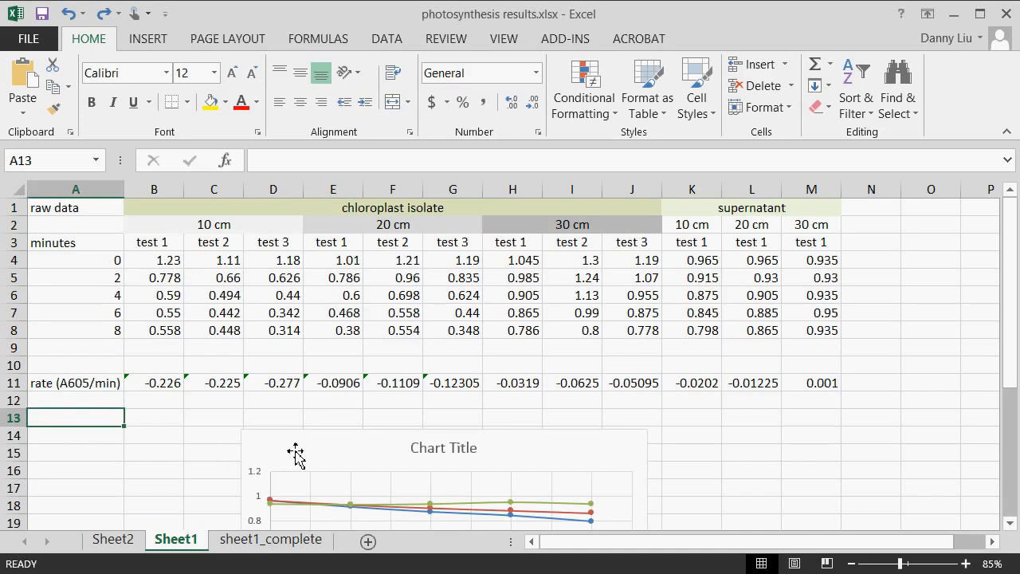
- Delete the absorbance chart from the sheet
drag(315, 444, 553, 266)
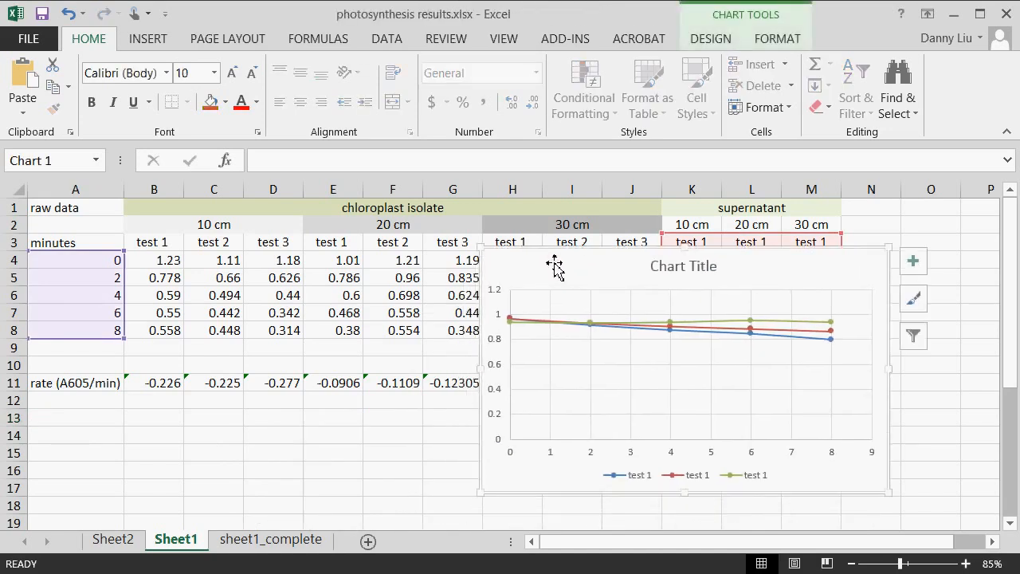
key(Delete)
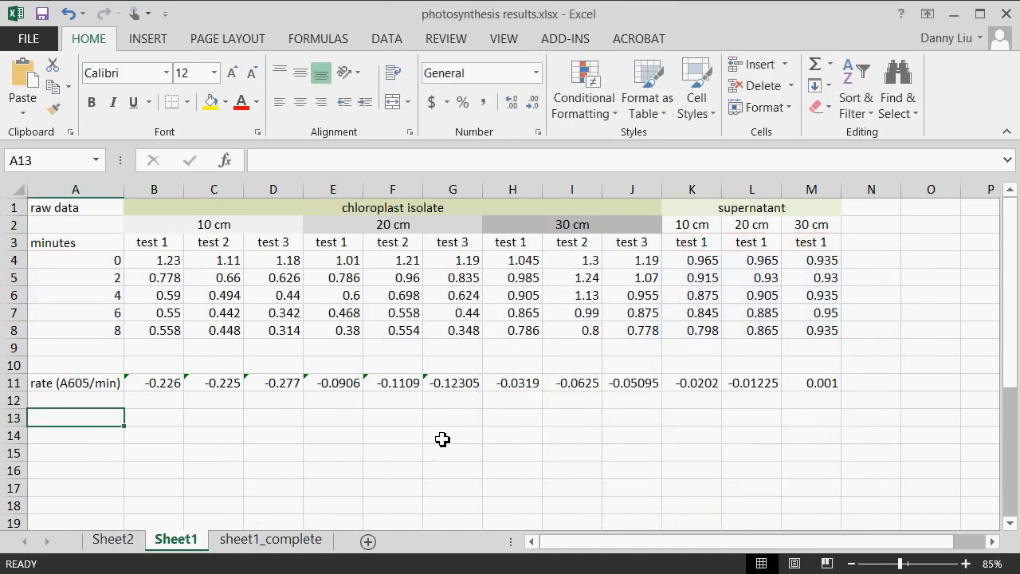
click(444, 437)
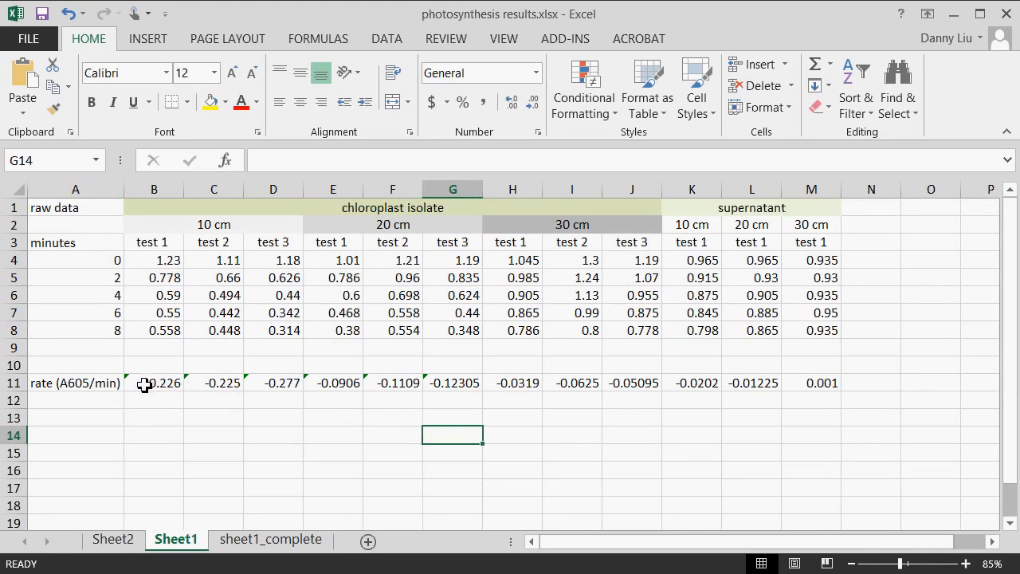
drag(144, 384, 263, 383)
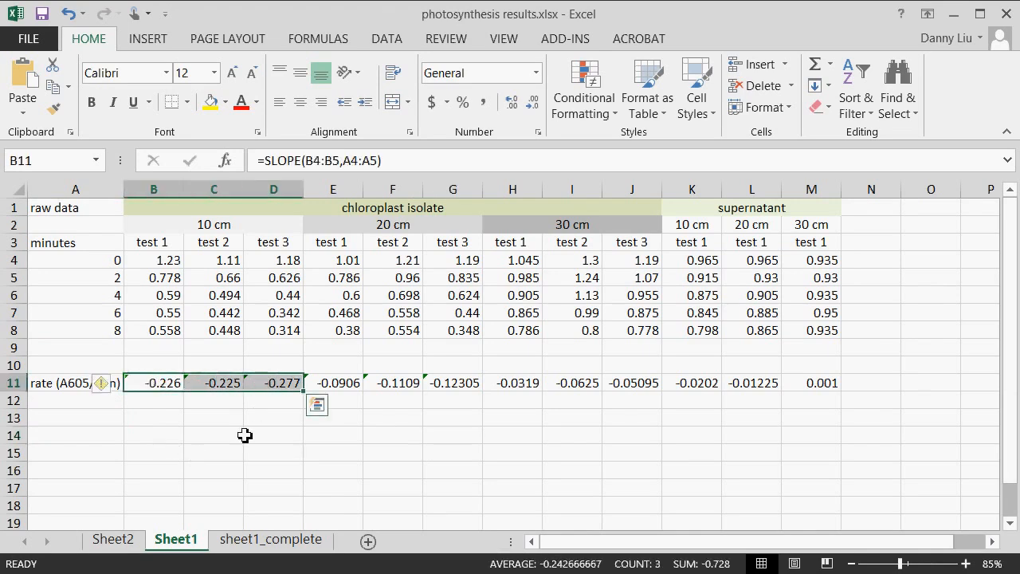
drag(335, 382, 626, 386)
click(331, 468)
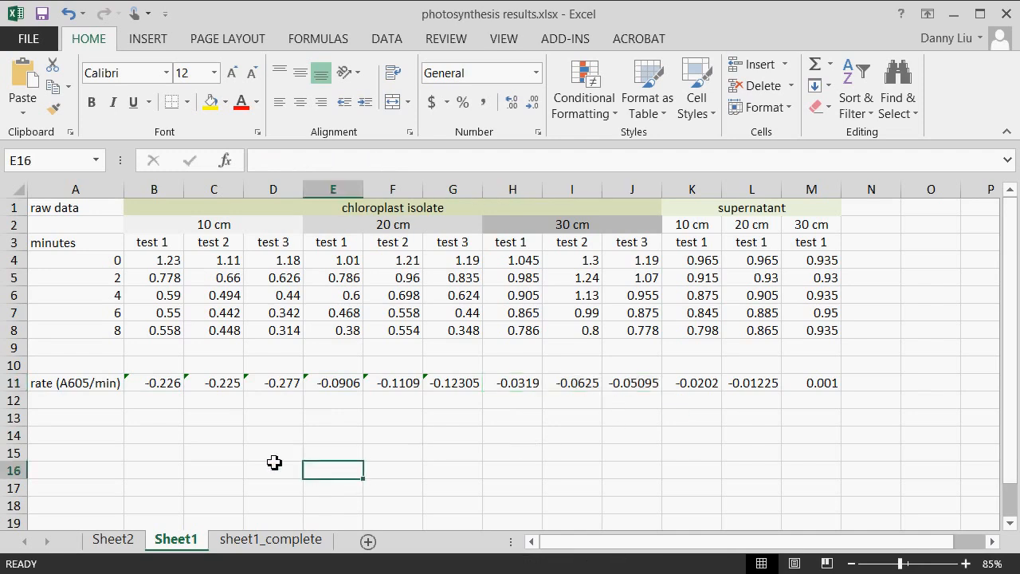
- Enter the label "average rate" in A14 and the headings 10 cm, 20 cm and 30 cm in B13:D13
click(94, 435)
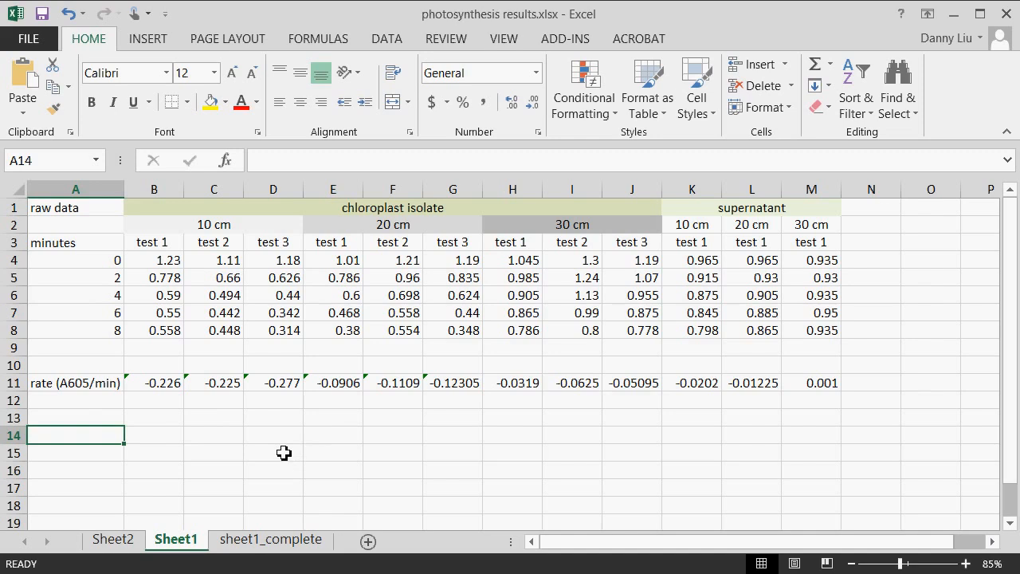
text(average rate)
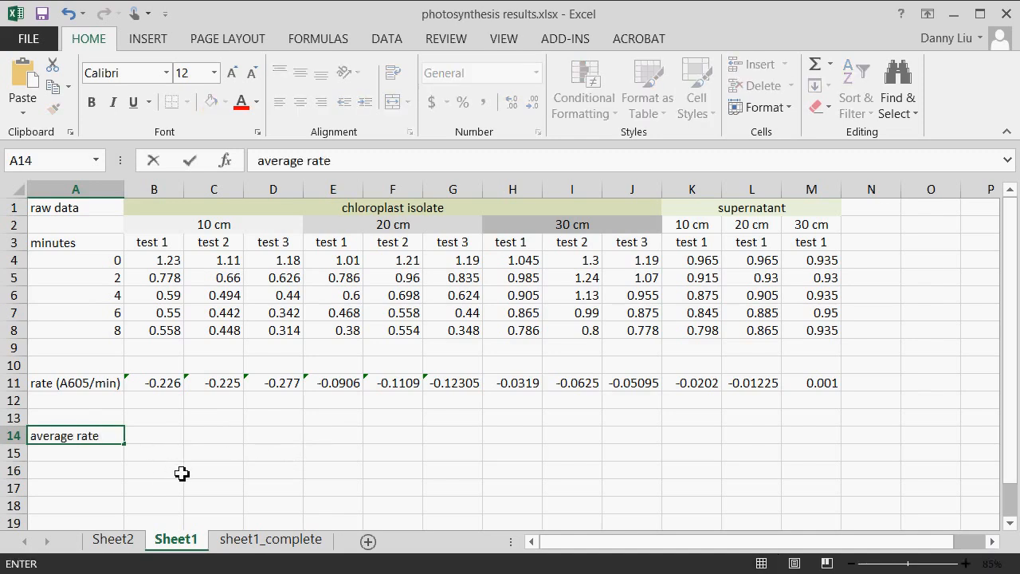
click(153, 421)
text(10)
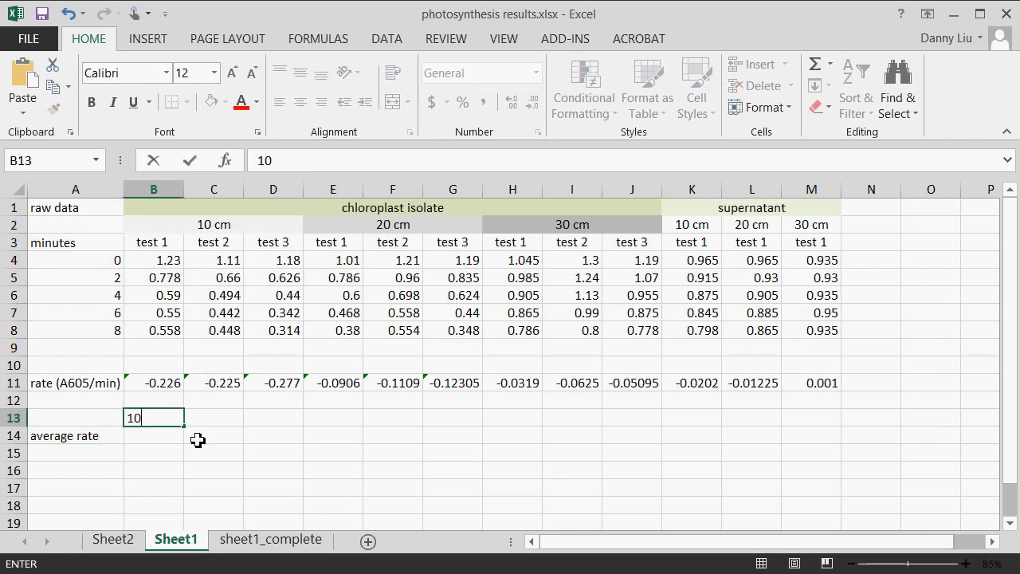
text( cm)
key(Tab)
text(20)
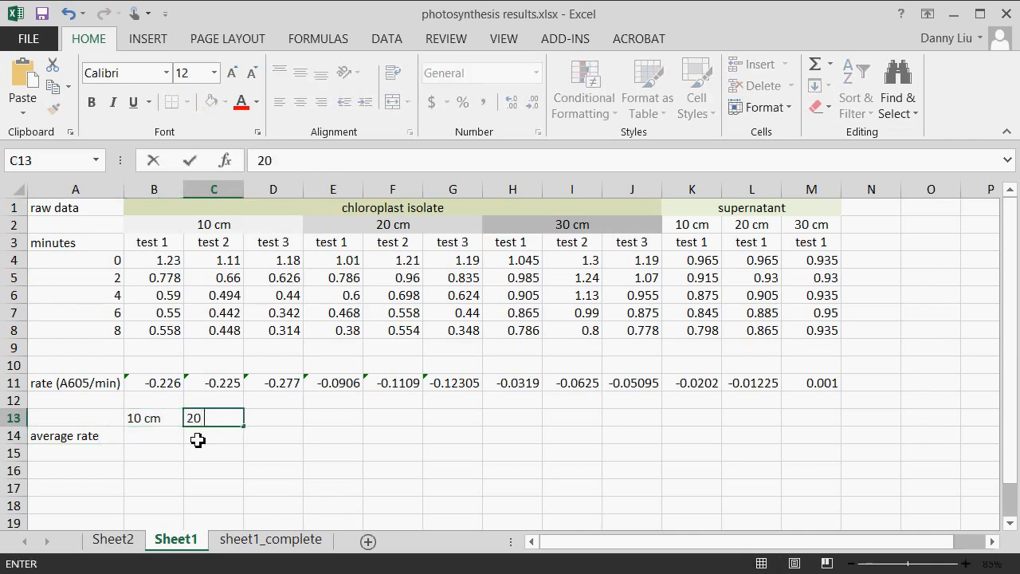
text( cm)
key(Tab)
text(30 cm)
key(Return)
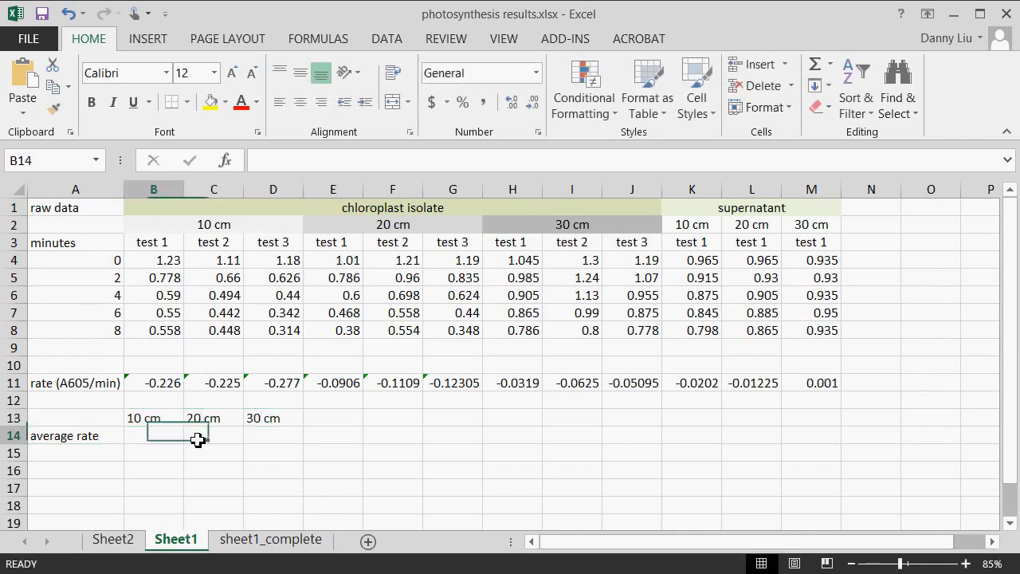
- Move the average rate label and its distance headings down two rows to A15:D16
drag(103, 415, 96, 454)
click(279, 433)
click(152, 417)
- Merge and center B14:D14 and enter the heading "chloroplast isolate" in it
drag(153, 435, 266, 435)
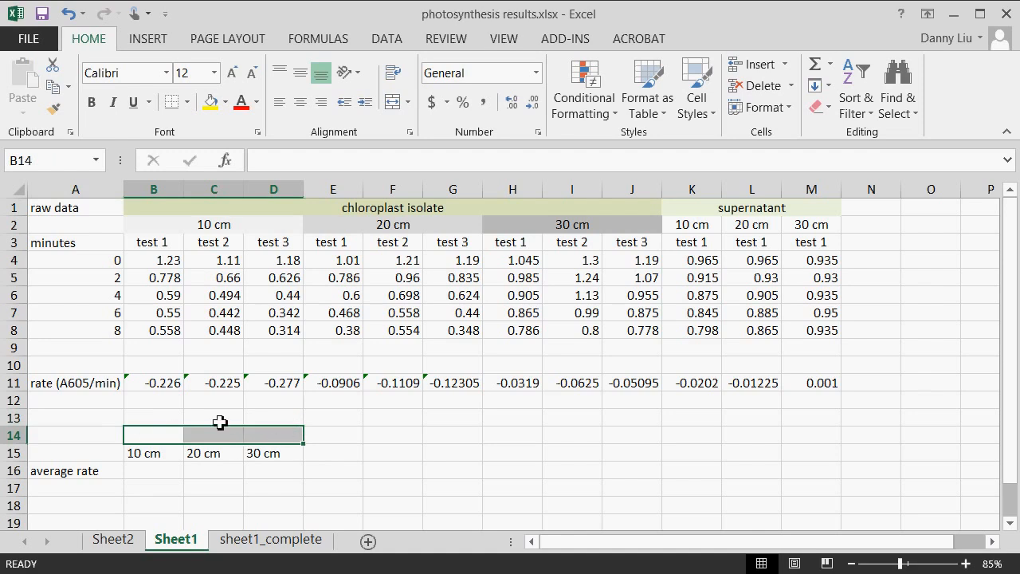
click(395, 105)
text(chloroplast isolate)
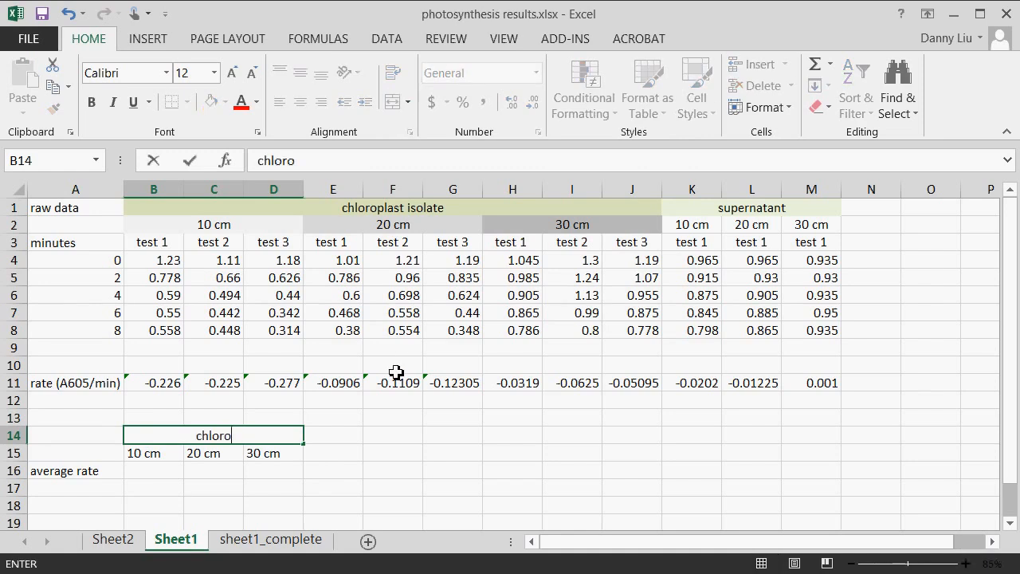
key(Return)
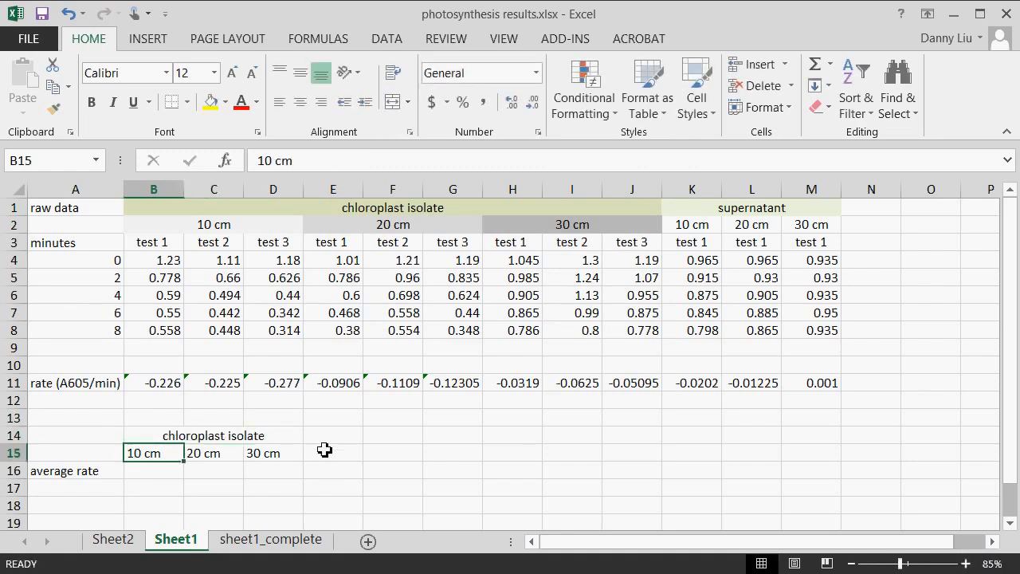
- Copy the distance headings in B15:D15 to E15:G15
drag(160, 453, 269, 453)
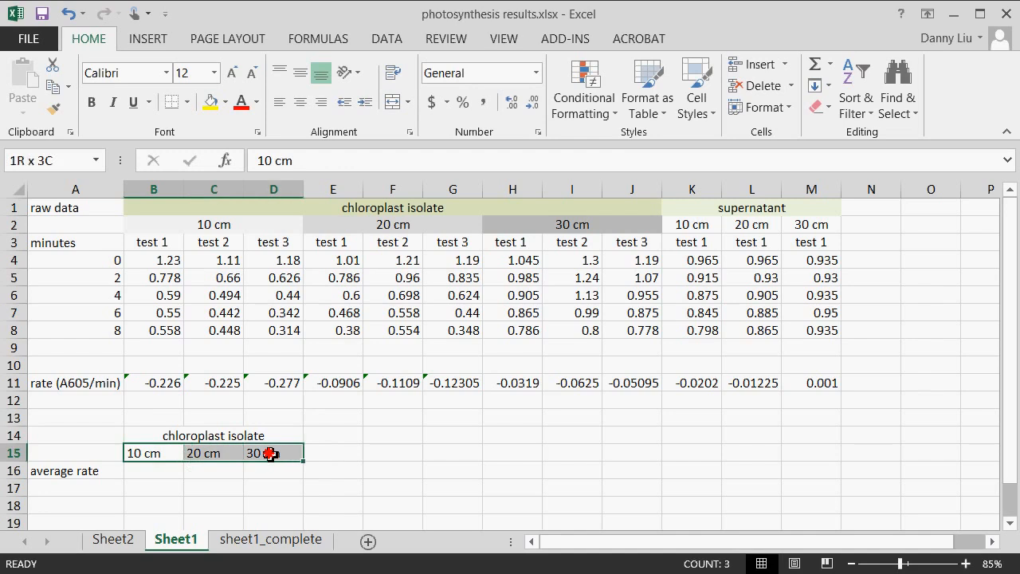
key(ctrl+c)
click(339, 454)
key(ctrl+v)
- Merge and center E14:G14 and enter the heading "supernatant" in it
drag(350, 435, 441, 434)
click(392, 102)
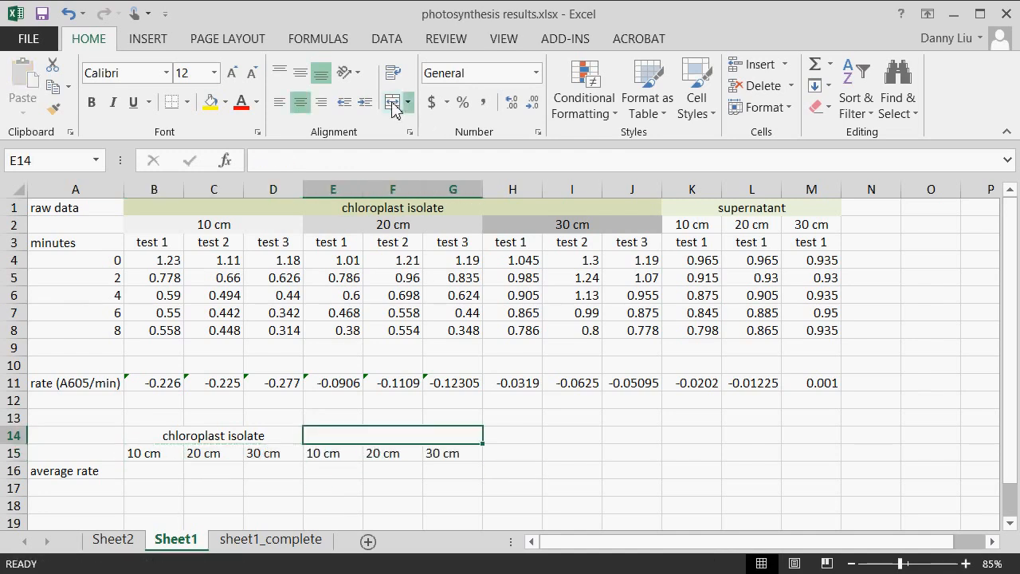
text(supera)
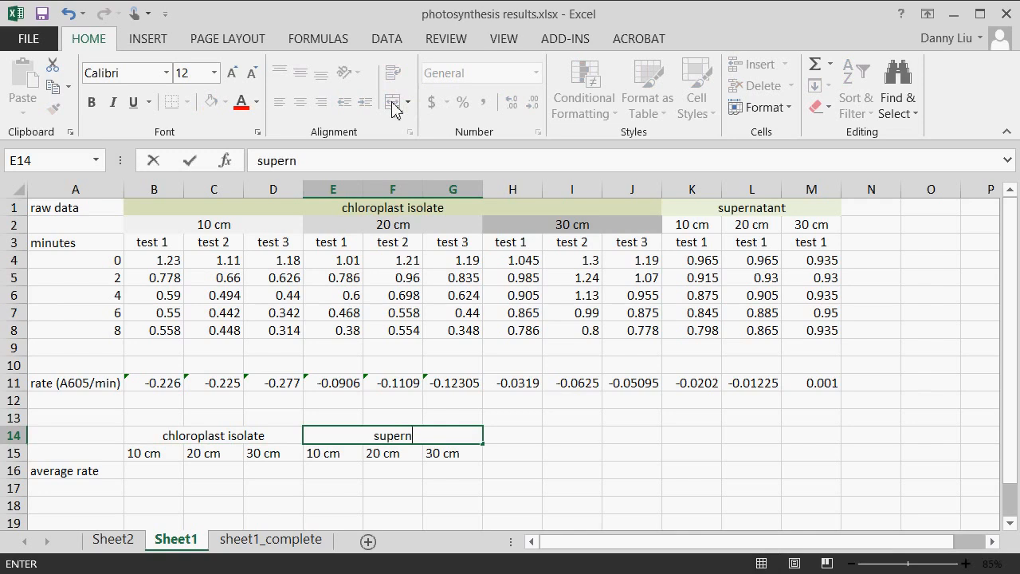
text(atant)
key(Return)
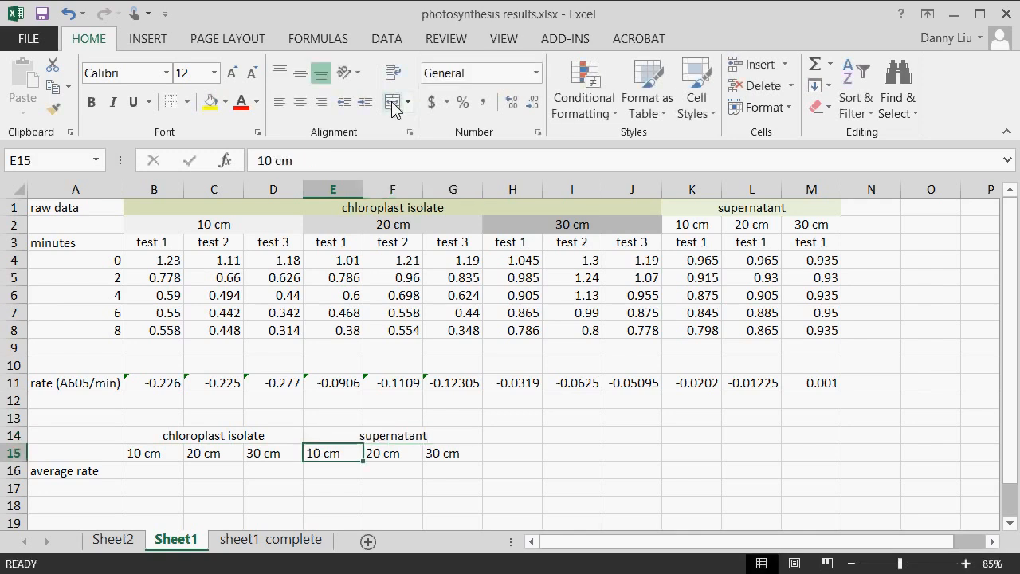
- Center the distance headings in B15:G15 horizontally
drag(165, 453, 444, 452)
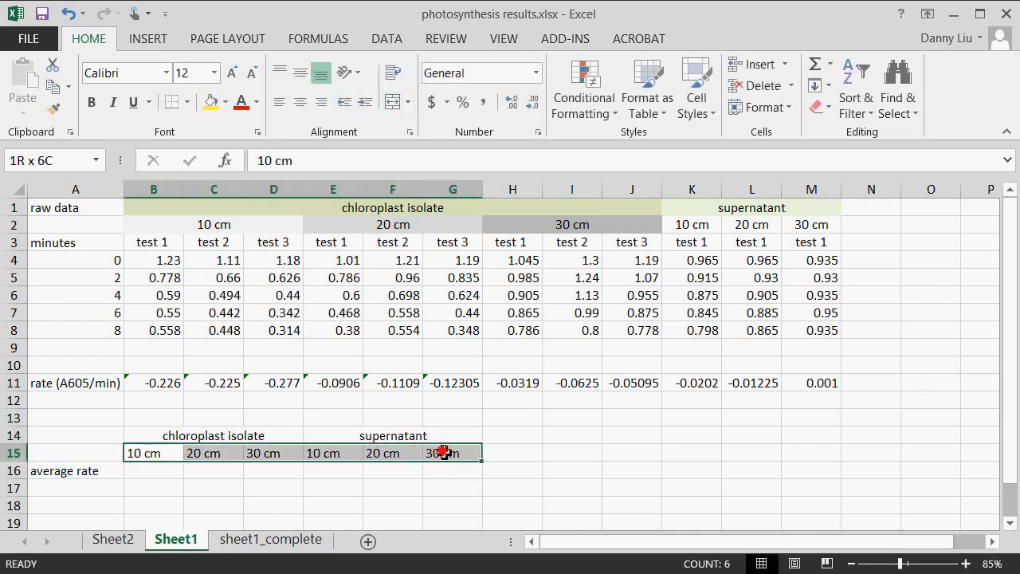
click(300, 101)
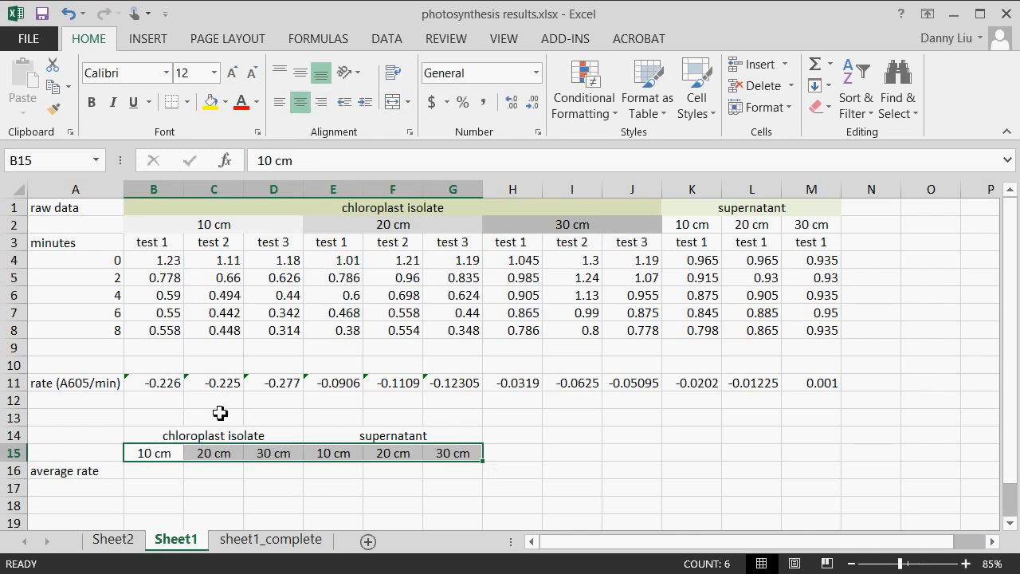
click(218, 435)
click(120, 471)
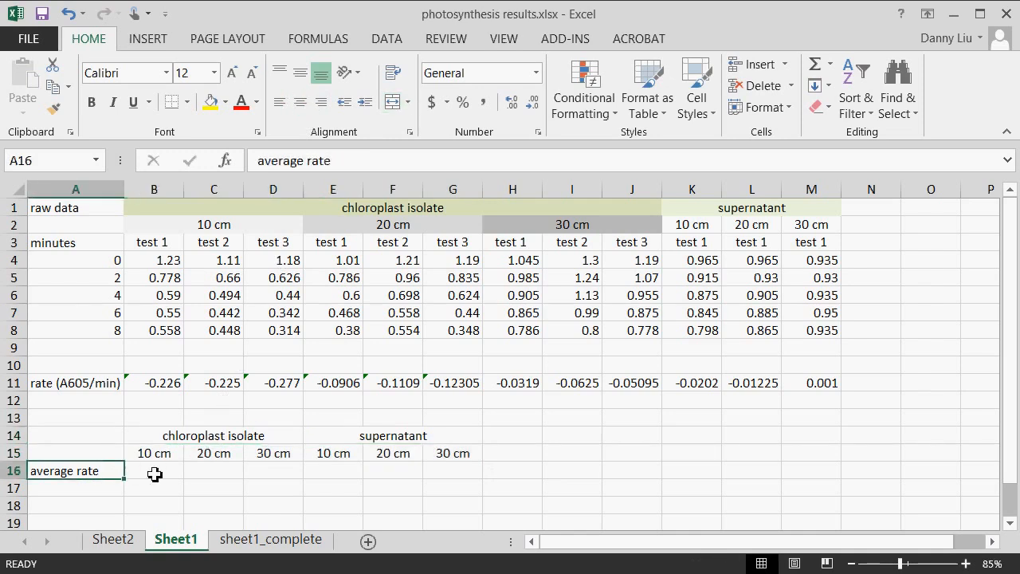
- Calculate the chloroplast isolate's 10 cm average rate in B16 with the formula =AVERAGE(B11:D11)
click(155, 474)
drag(170, 386, 467, 383)
click(157, 472)
click(212, 472)
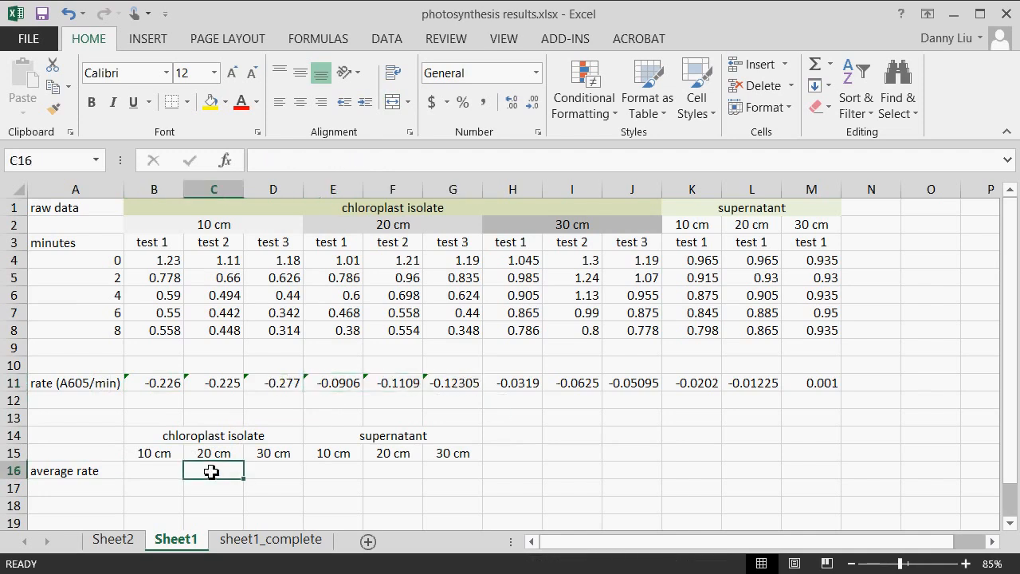
click(158, 474)
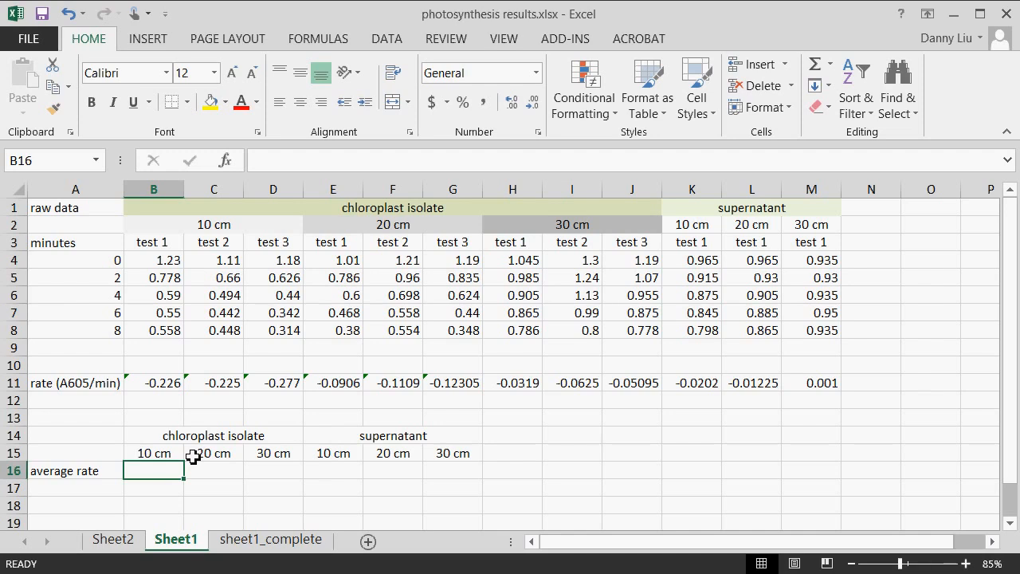
text(=)
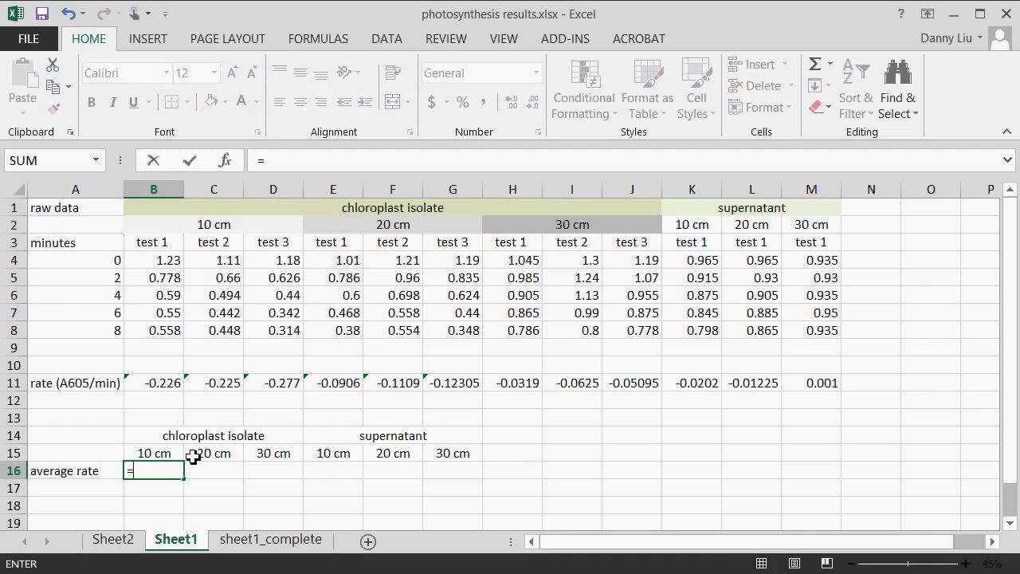
text(ave)
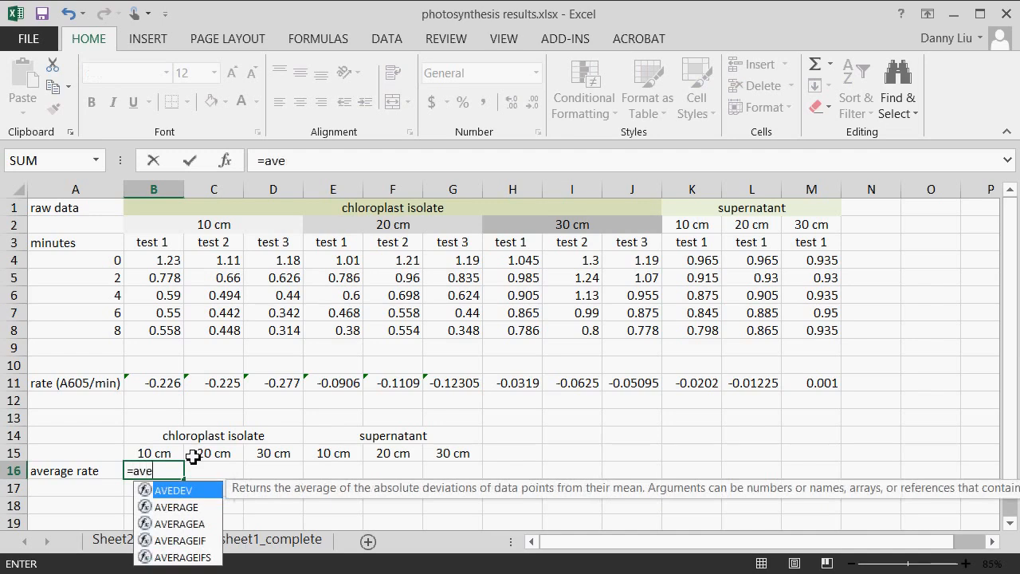
text(rage)
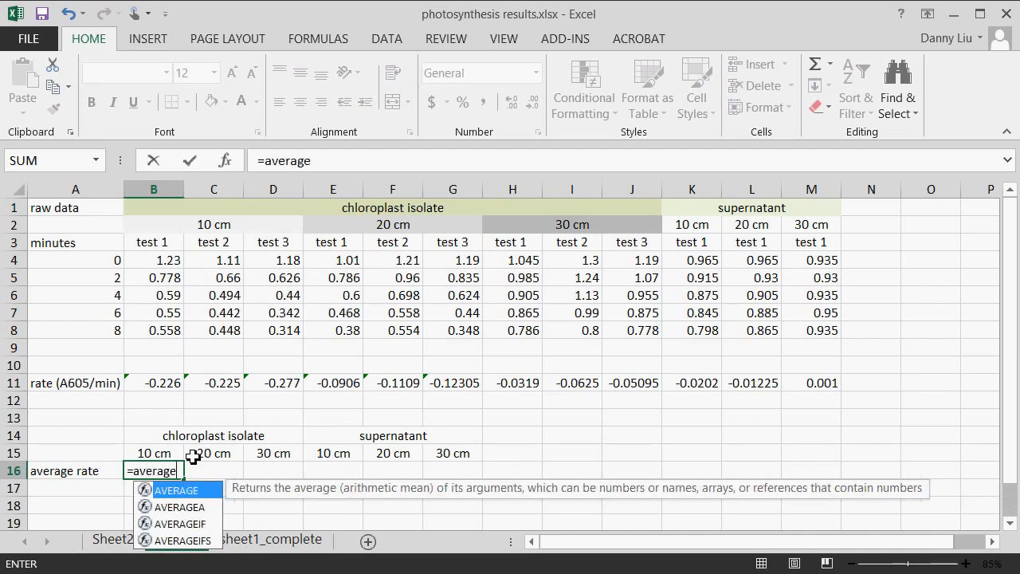
text(()
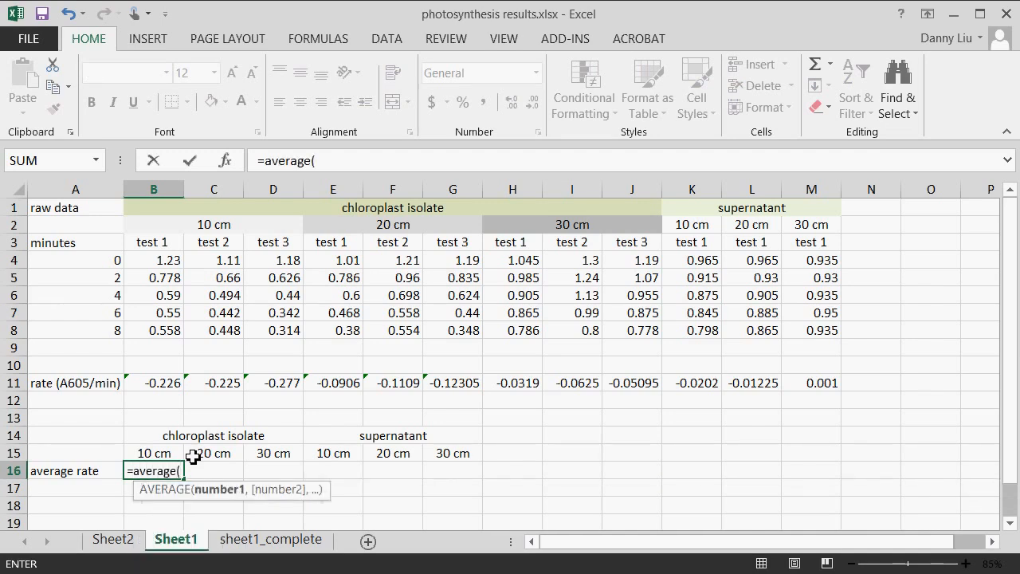
drag(141, 383, 271, 382)
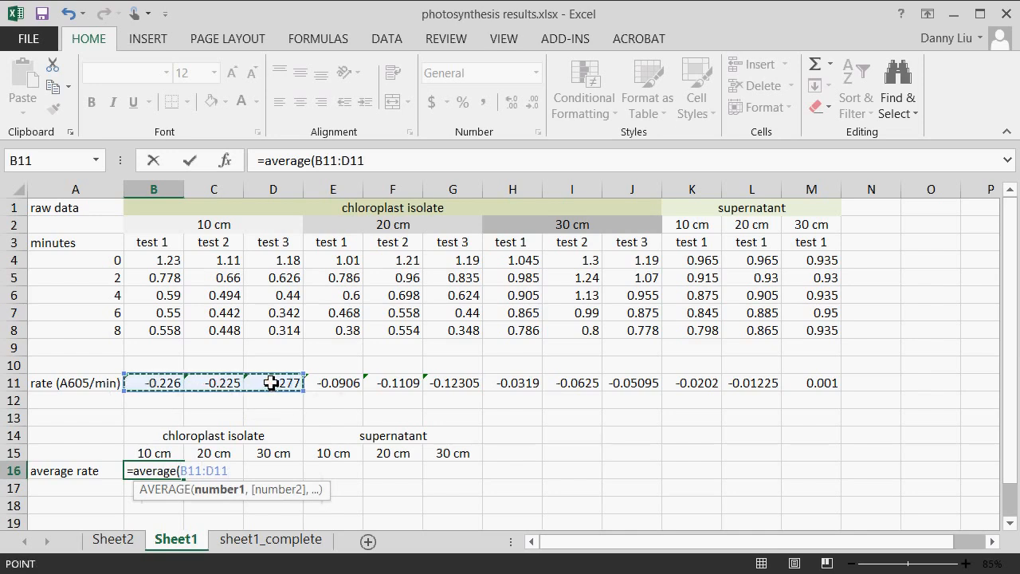
key(Return)
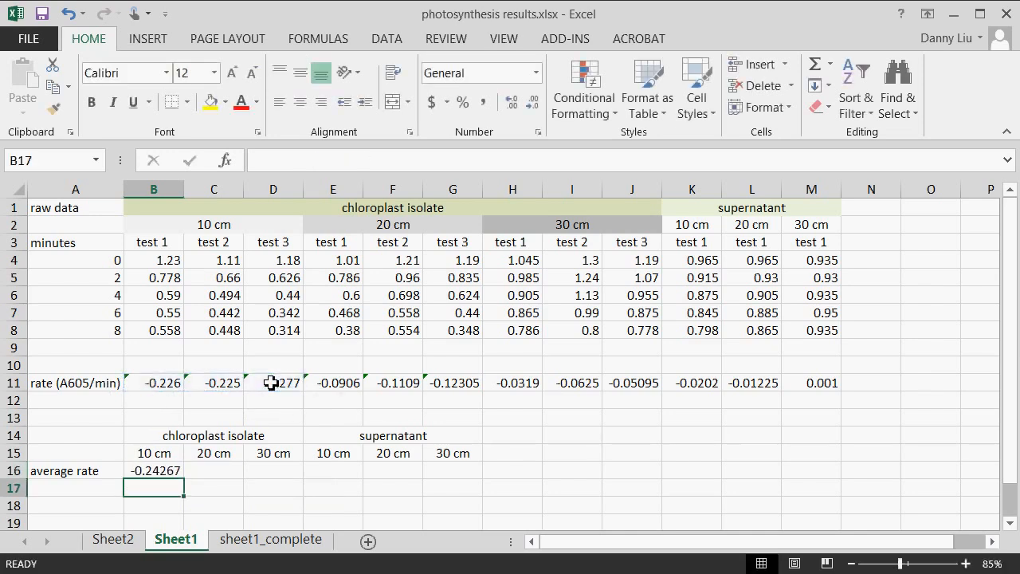
click(170, 471)
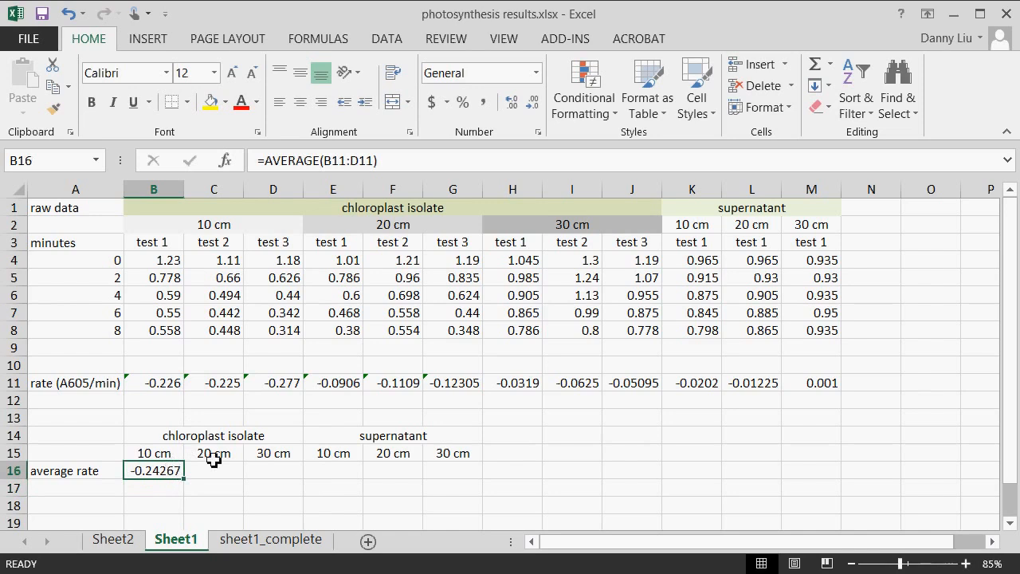
- Calculate the chloroplast isolate's 20 cm average rate in C16 with =AVERAGE(E11:G11)
click(209, 475)
text(=average()
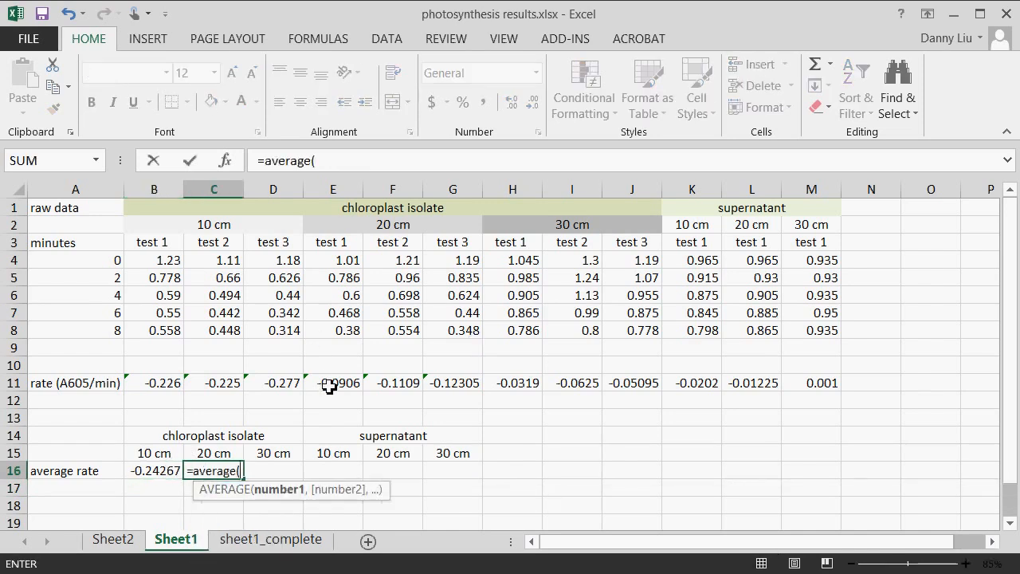
drag(335, 385, 433, 380)
text())
key(Tab)
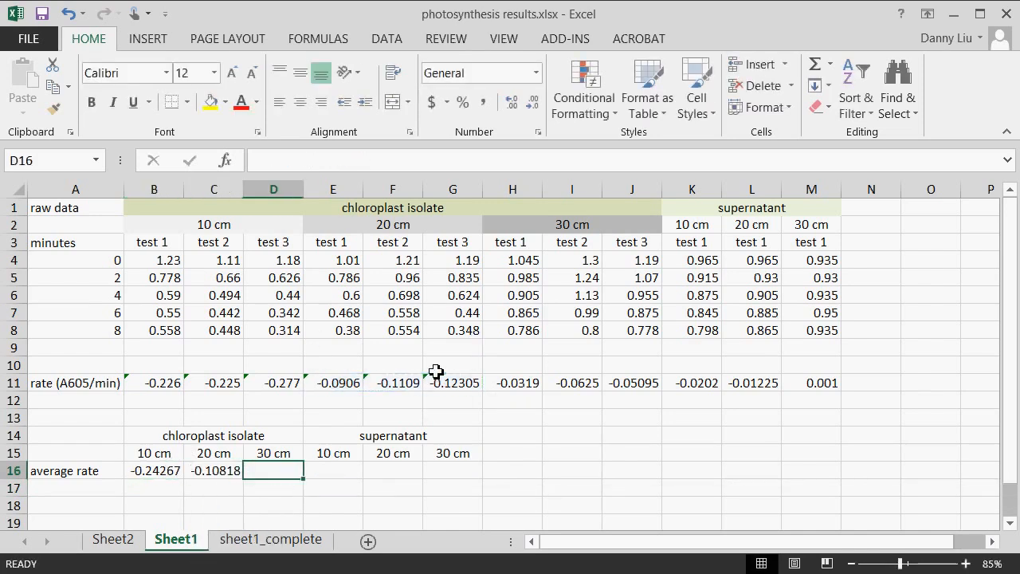
- Calculate the chloroplast isolate's 30 cm average rate in D16 with =AVERAGE(H11:J11)
text(=average()
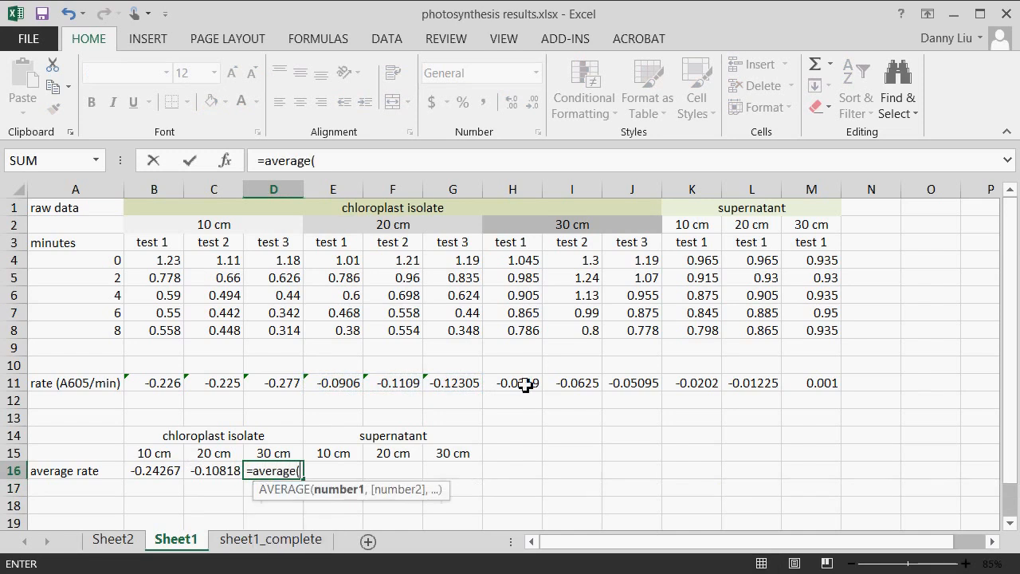
drag(529, 382, 619, 380)
text())
key(Return)
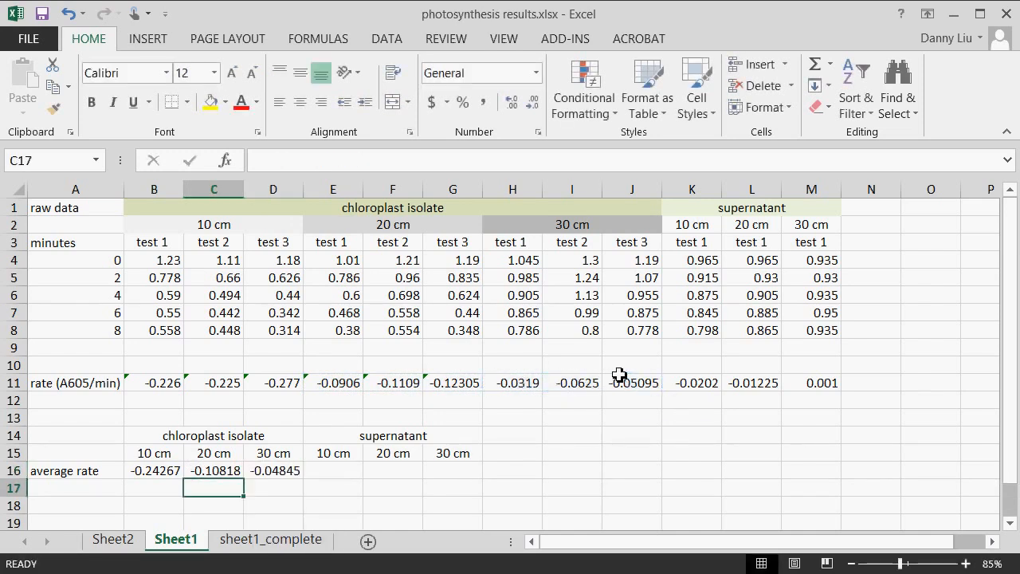
- Link the supernatant's 10 cm cell E16 to its single test rate with the formula =K11
click(399, 434)
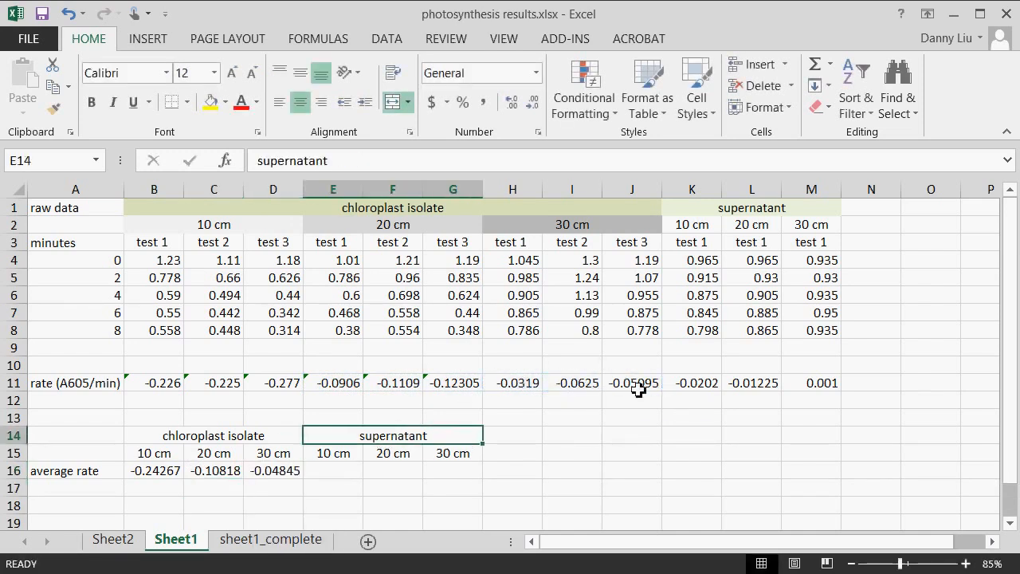
click(705, 383)
click(746, 385)
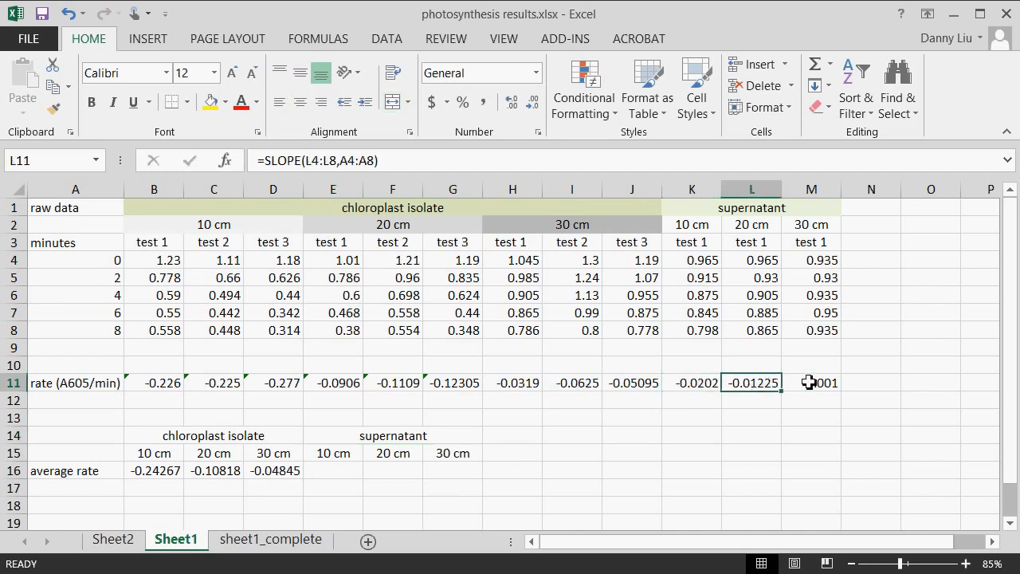
click(702, 382)
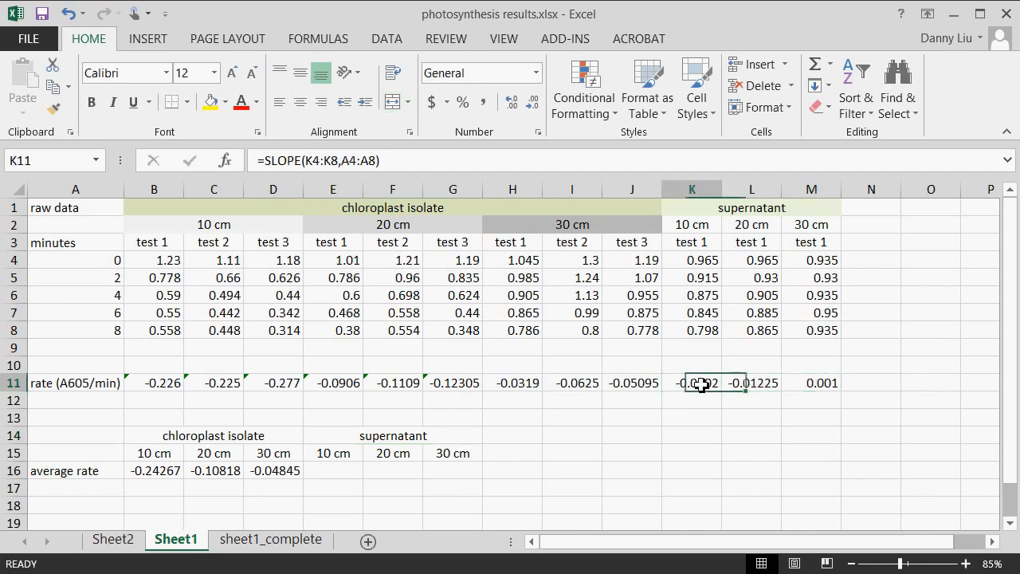
click(334, 471)
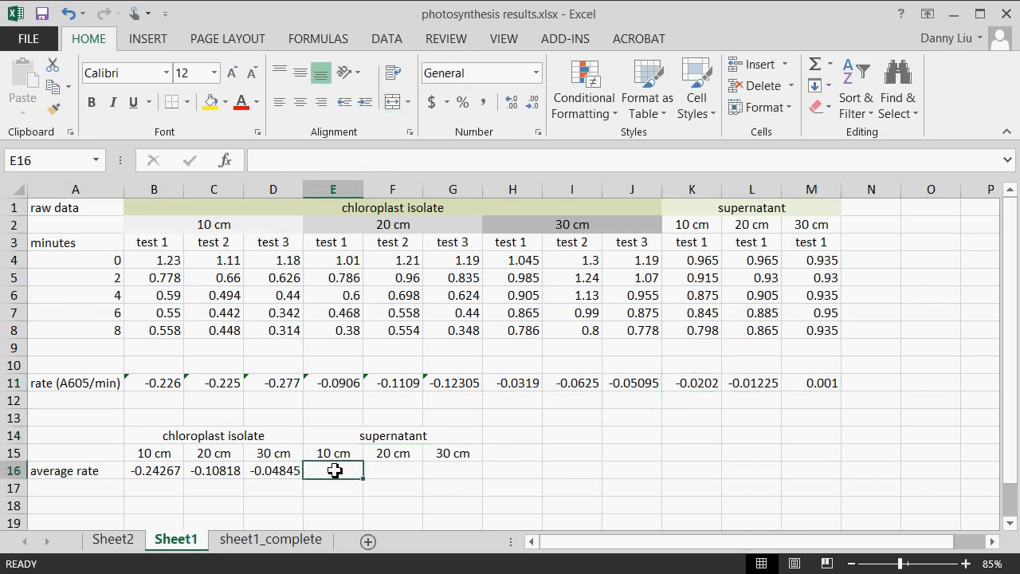
text(=)
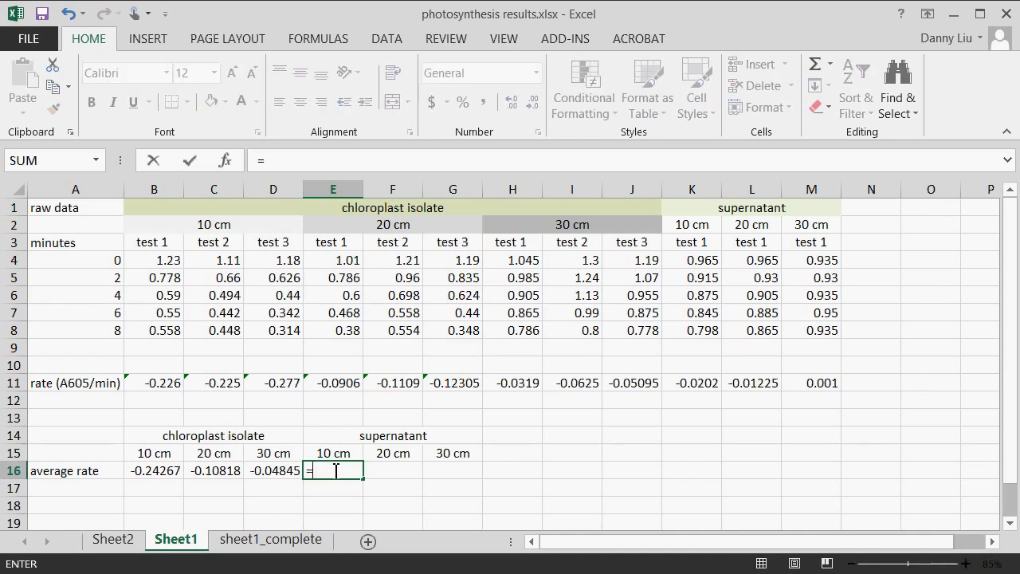
click(683, 386)
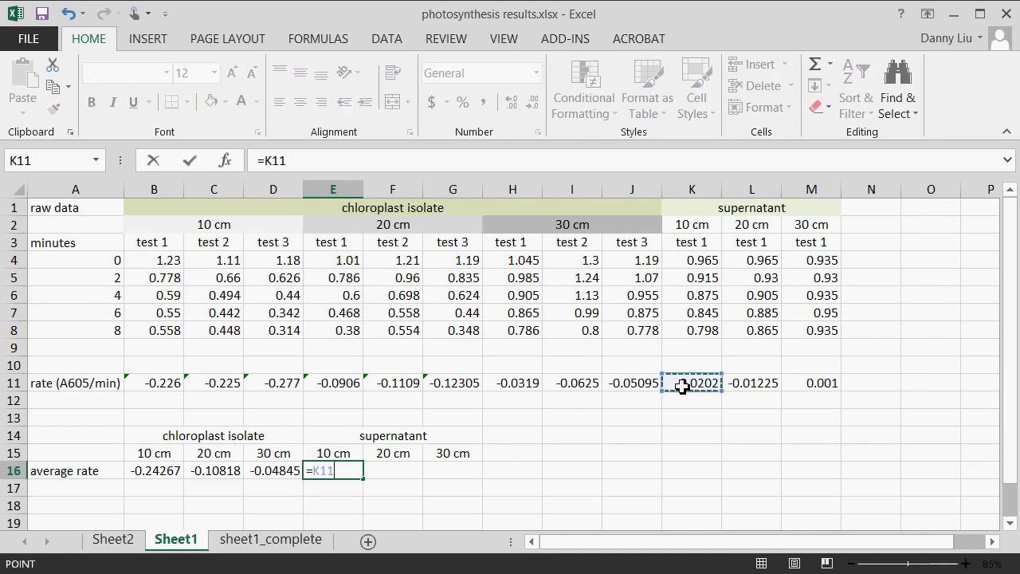
key(Return)
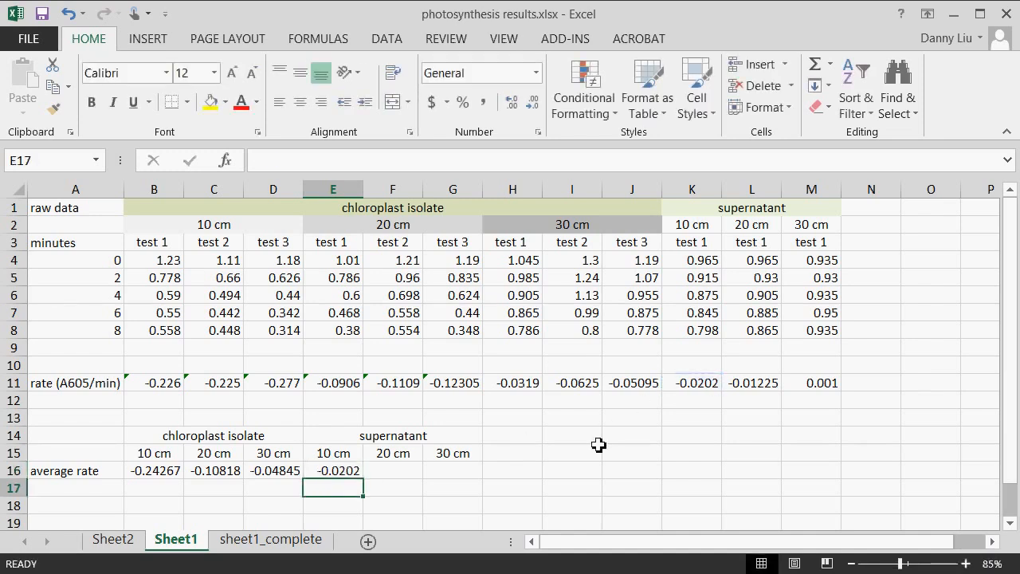
- Fill the E16 formula across to G16 for the supernatant's 20 cm and 30 cm rates, and check the cell reference in G16
click(350, 471)
click(684, 385)
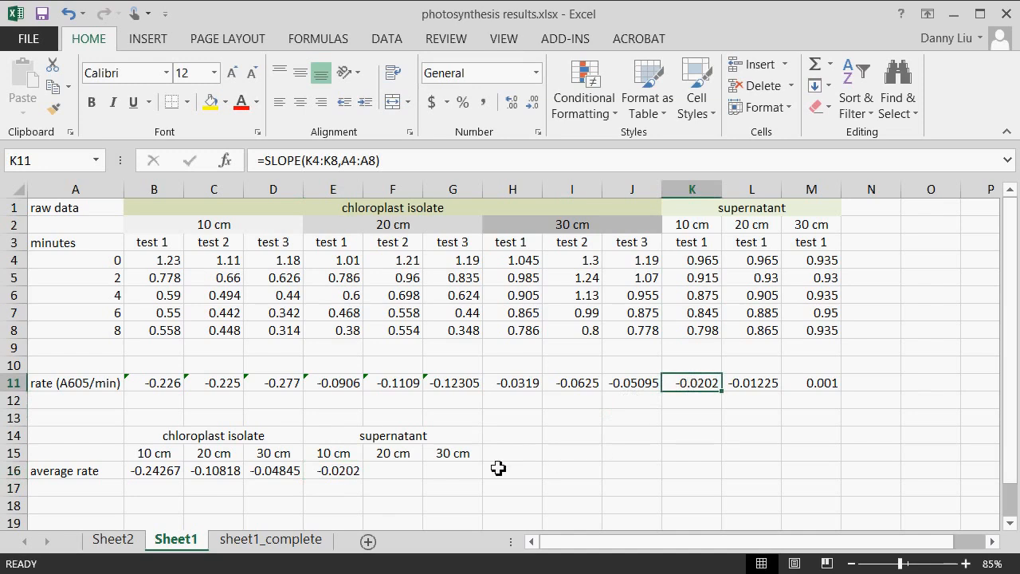
click(354, 471)
drag(367, 482, 456, 470)
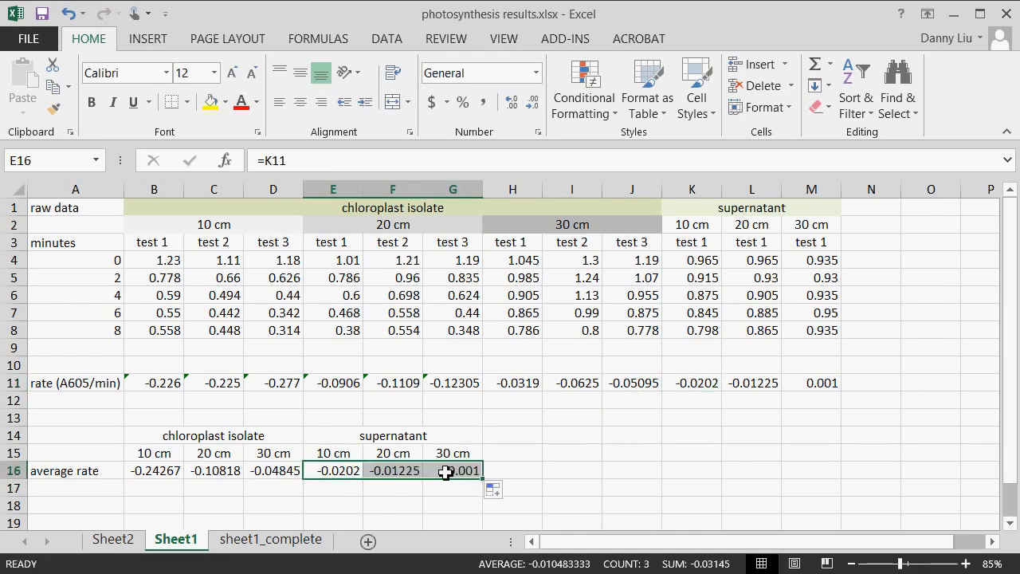
click(438, 471)
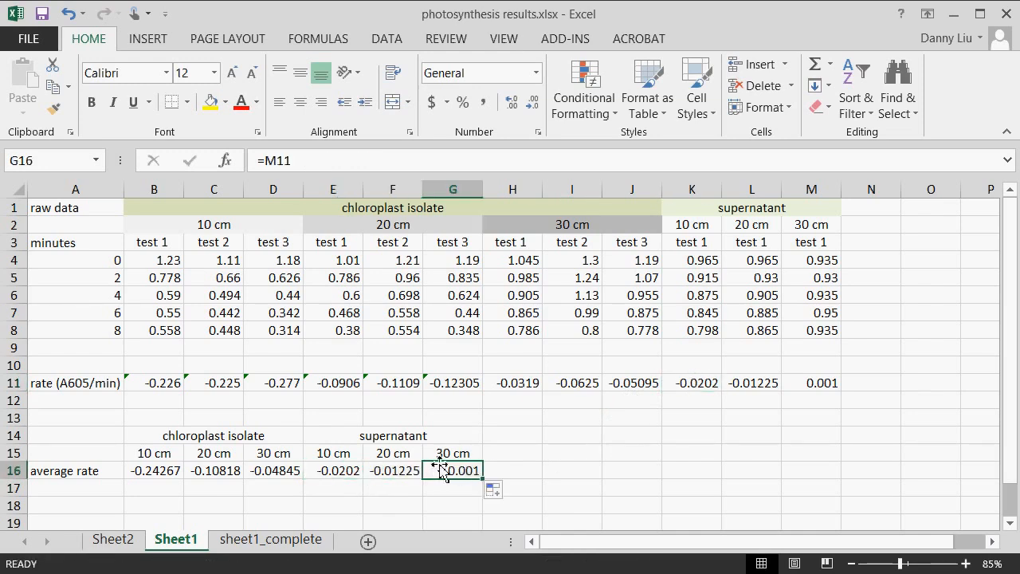
click(354, 162)
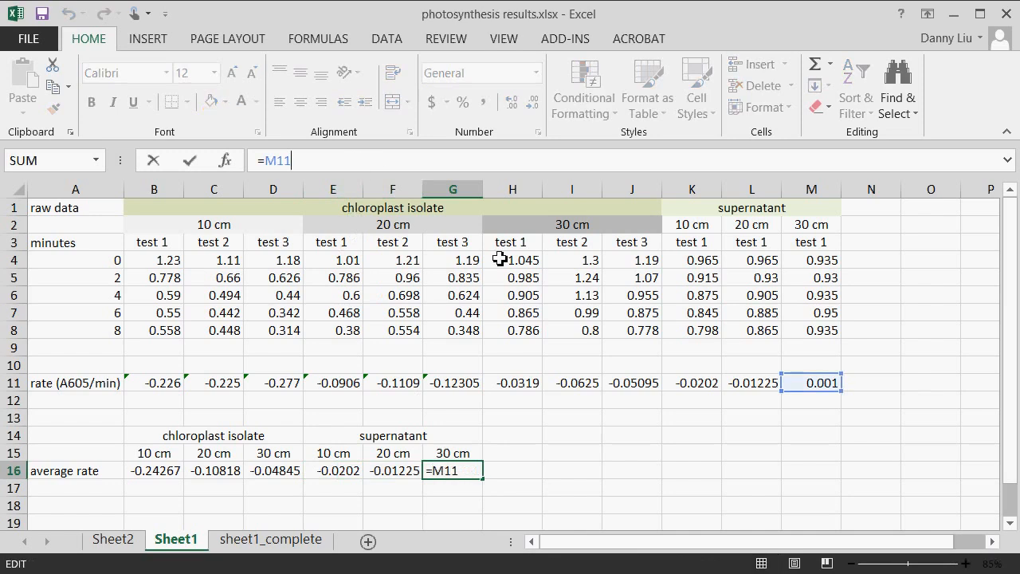
click(513, 453)
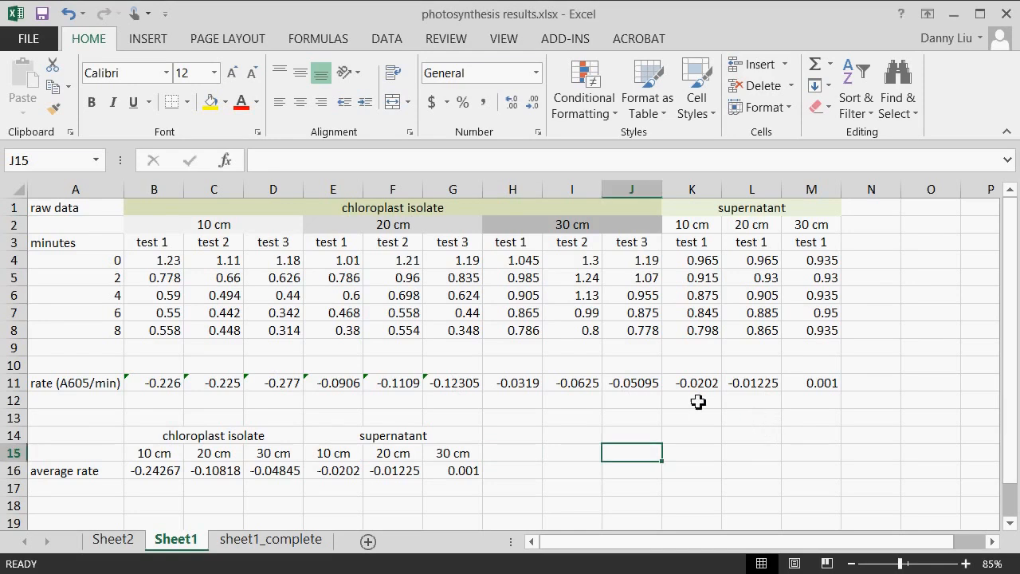
- Enter the row label "std deviation" in A17 below the average rate label
scroll(644, 394, down, 1)
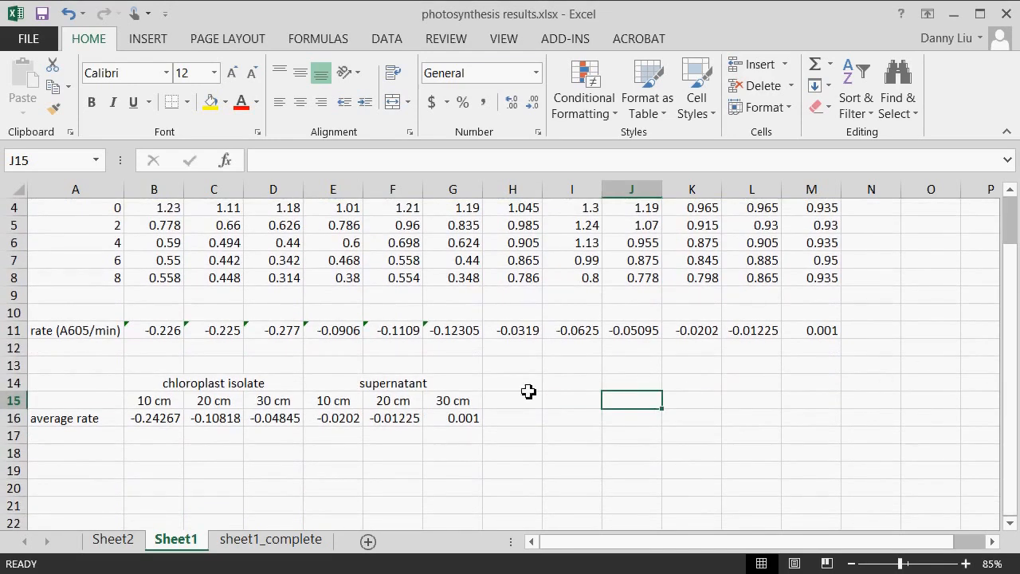
click(114, 435)
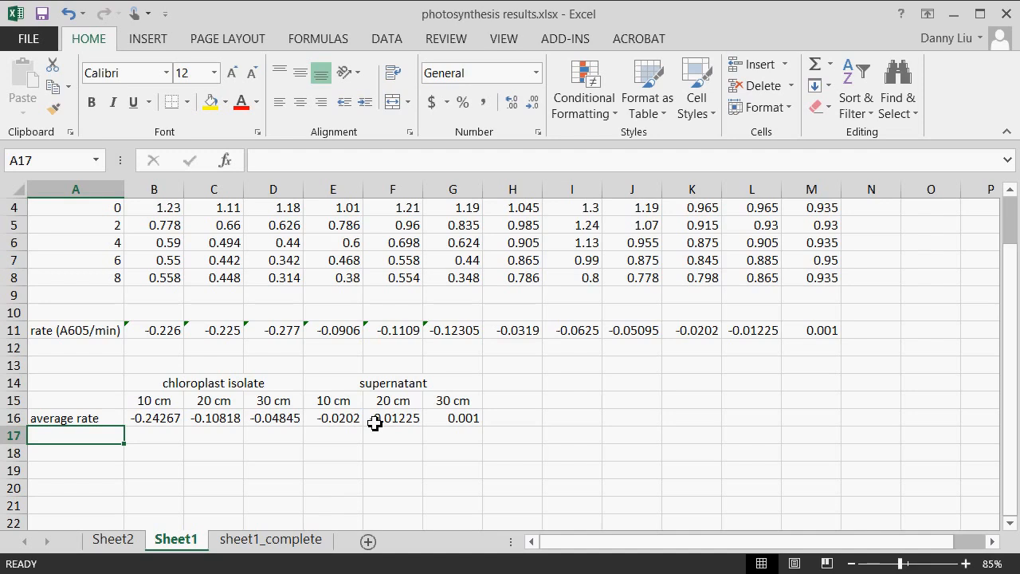
text(std deviation)
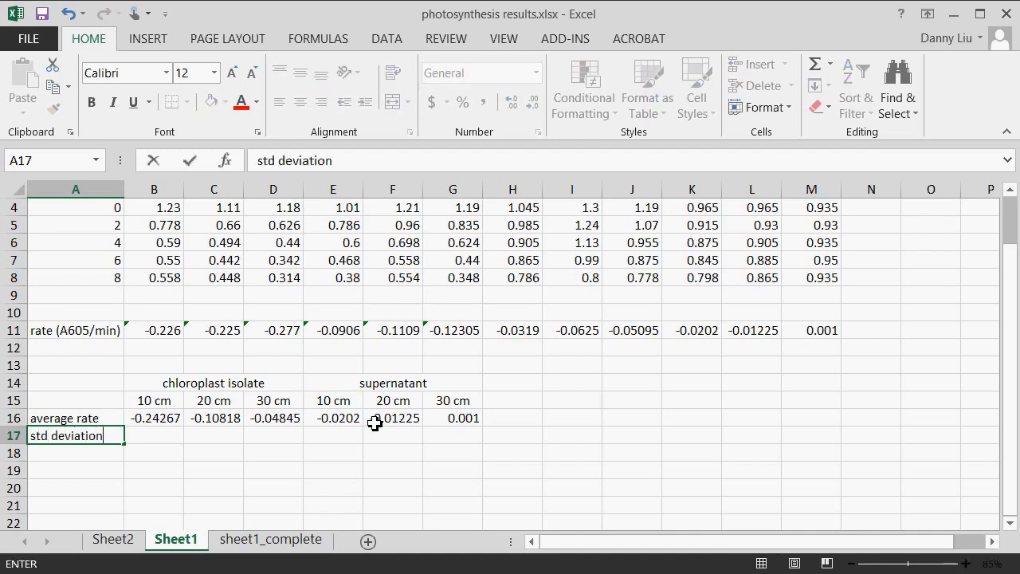
key(Tab)
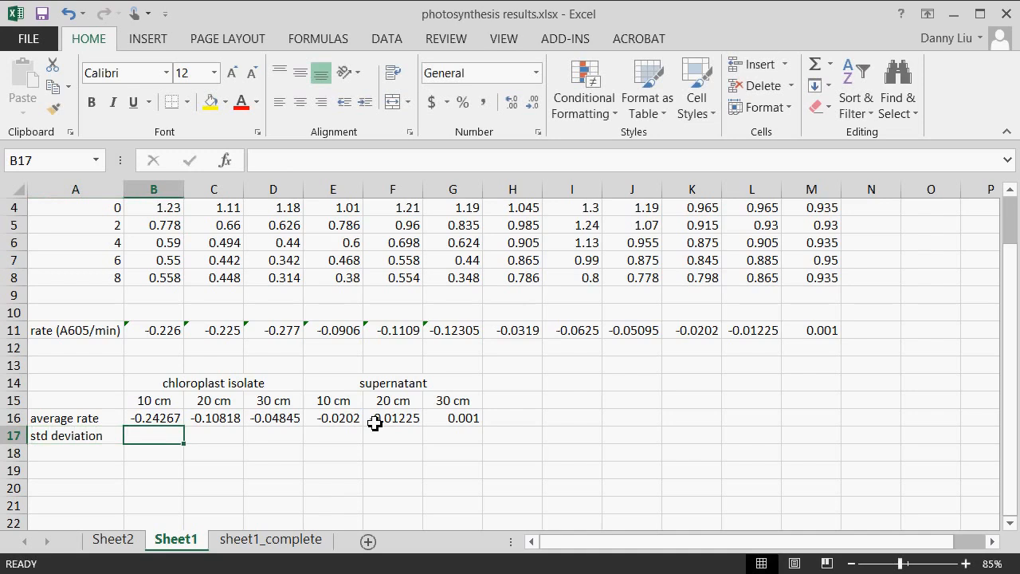
- Calculate the chloroplast isolate's 10 cm standard deviation in B17 with =STDEV(B11:D11) and check the formula
text(=)
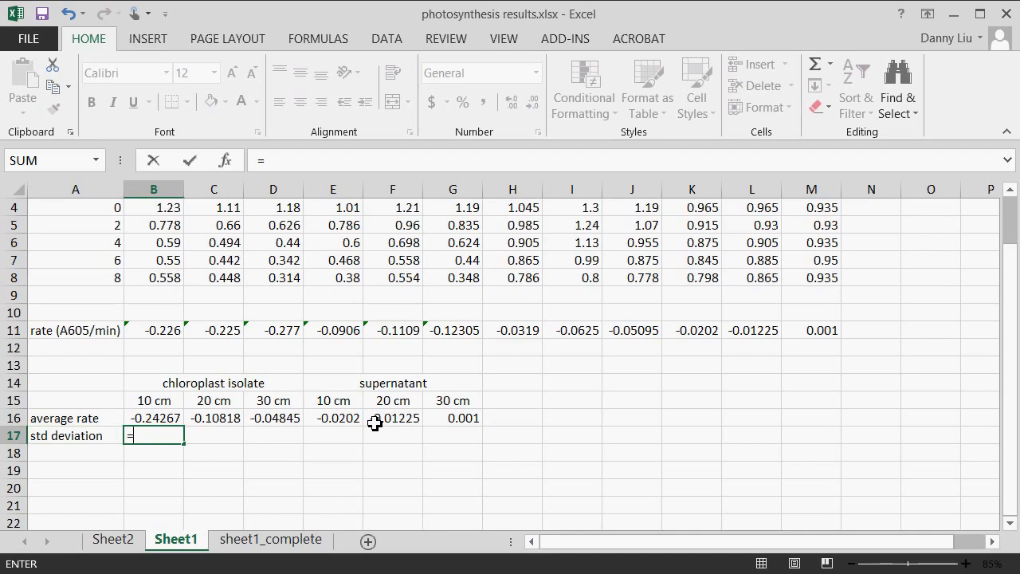
text(stdev)
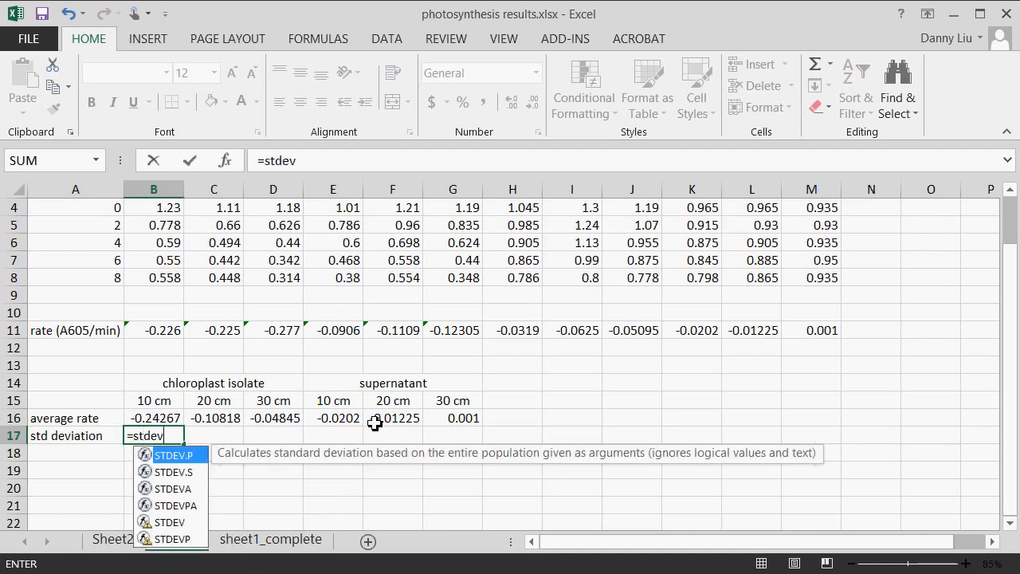
text(()
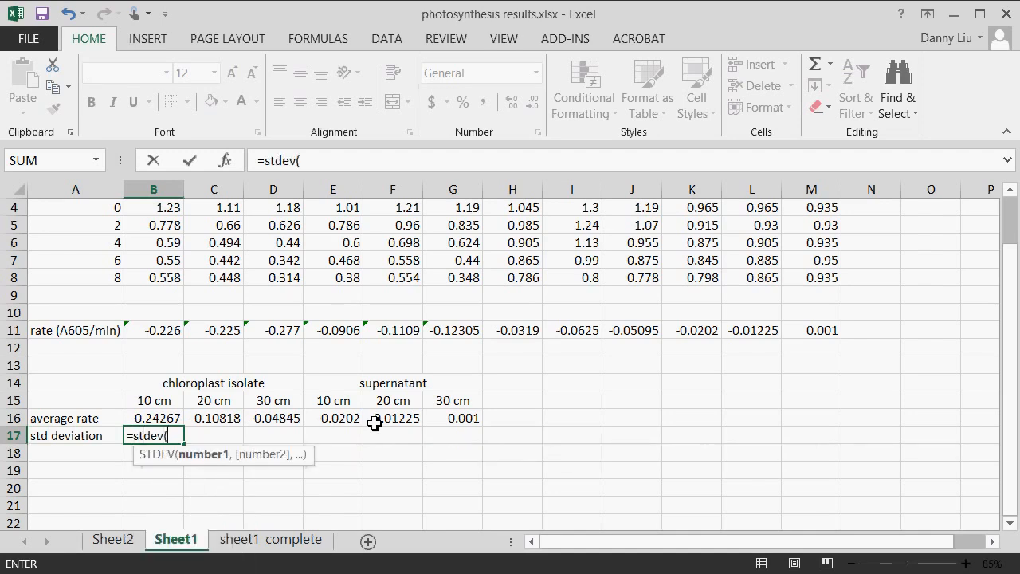
click(175, 330)
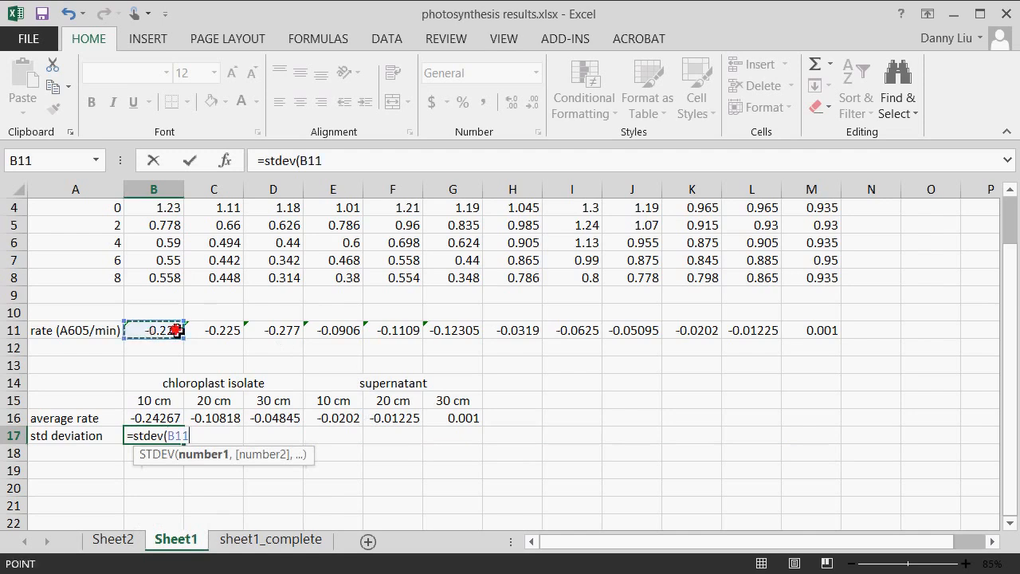
drag(175, 330, 267, 333)
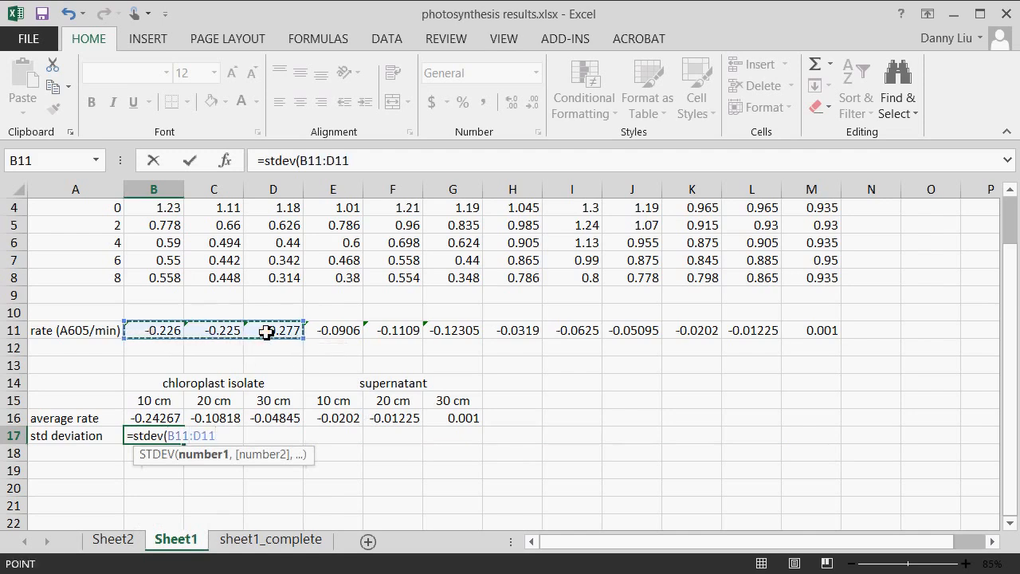
key(Return)
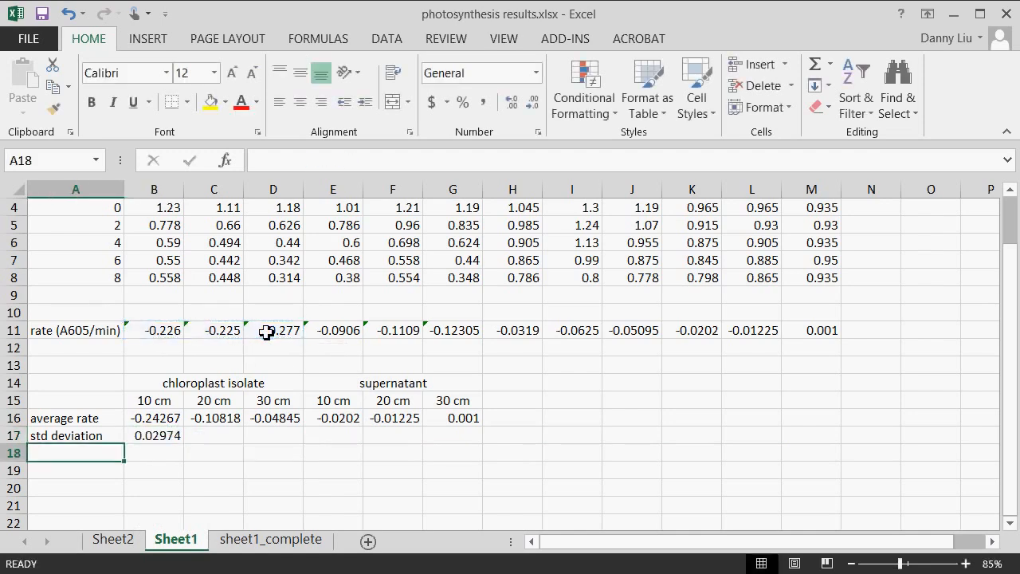
click(180, 435)
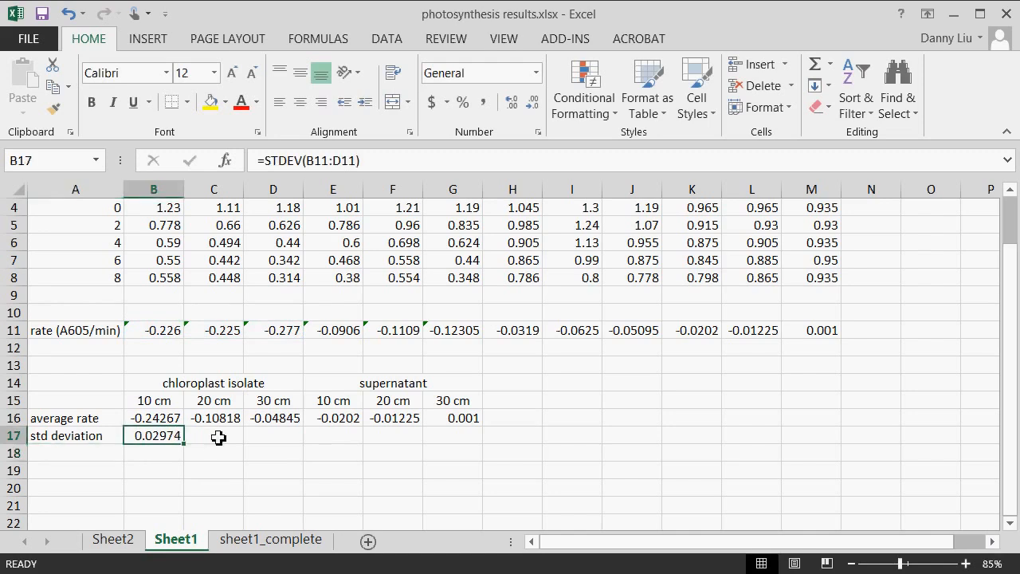
- Calculate the chloroplast isolate's standard deviations with =STDEV(E11:G11) for 20 cm in C17 and =STDEV(H11:J11) for 30 cm in D17
click(219, 436)
text(=stdev()
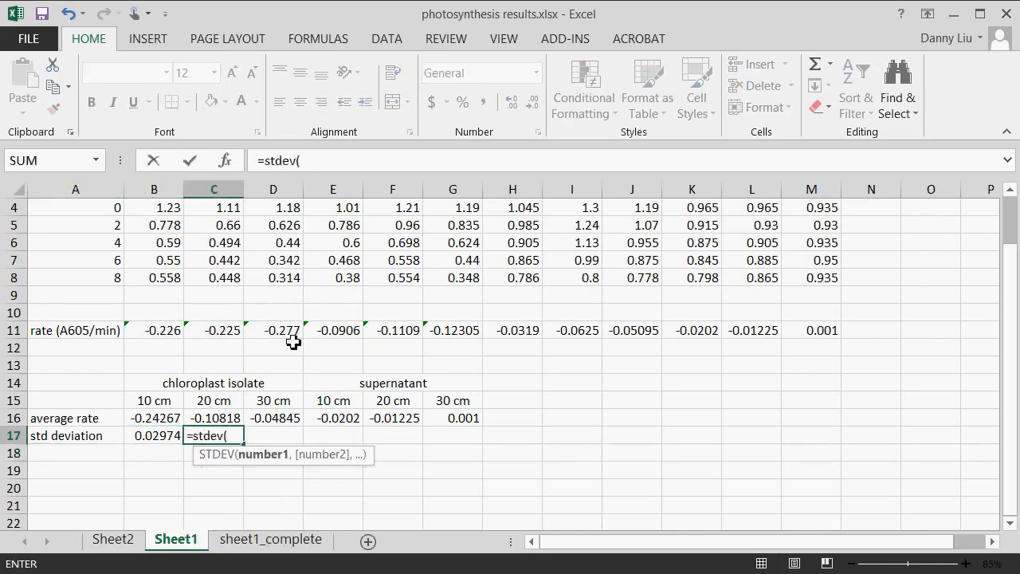
drag(326, 330, 445, 332)
key(Return)
text(=stdev()
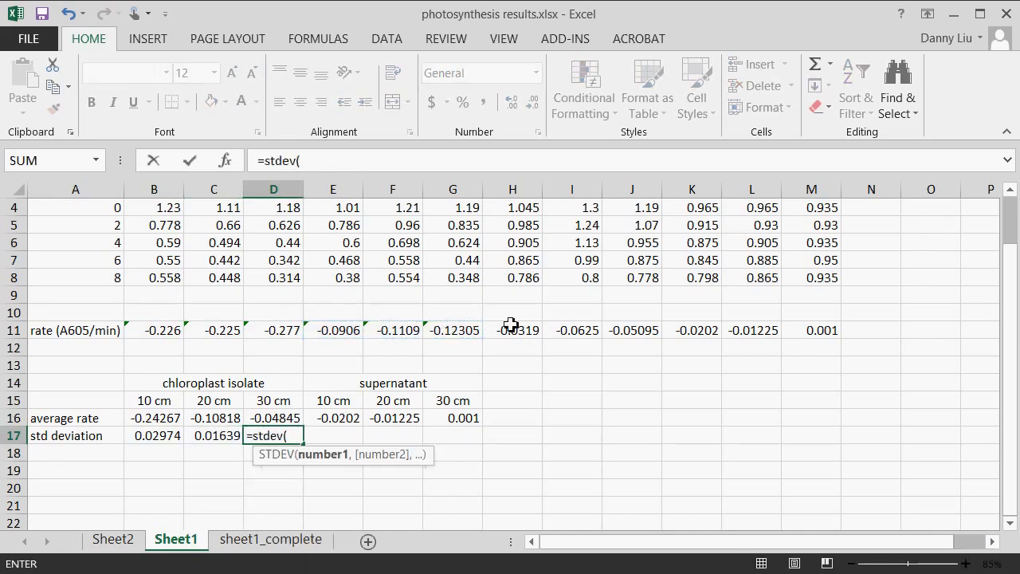
drag(515, 330, 632, 332)
key(Return)
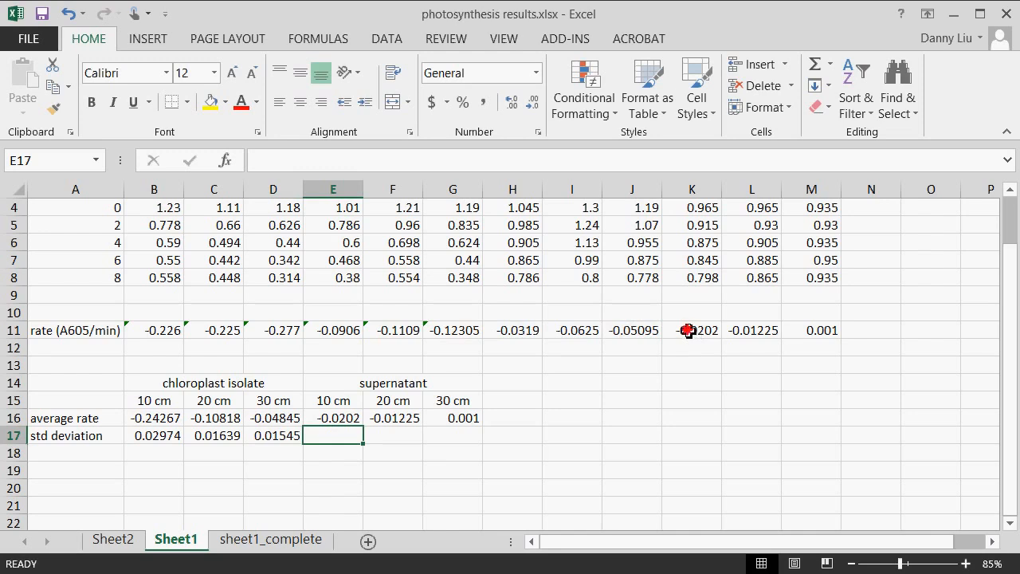
drag(687, 330, 821, 333)
drag(349, 435, 472, 440)
click(516, 436)
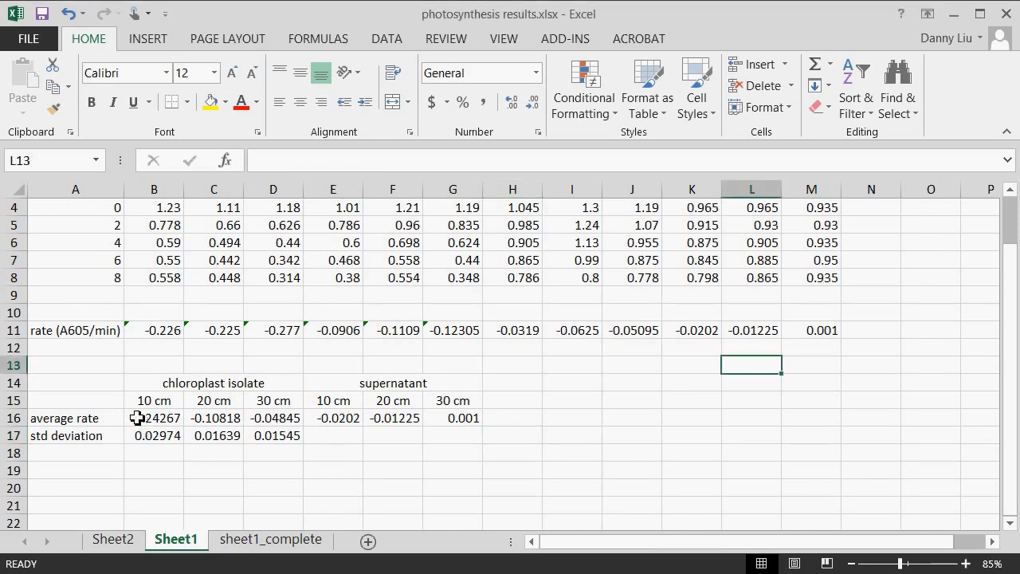
drag(137, 419, 444, 421)
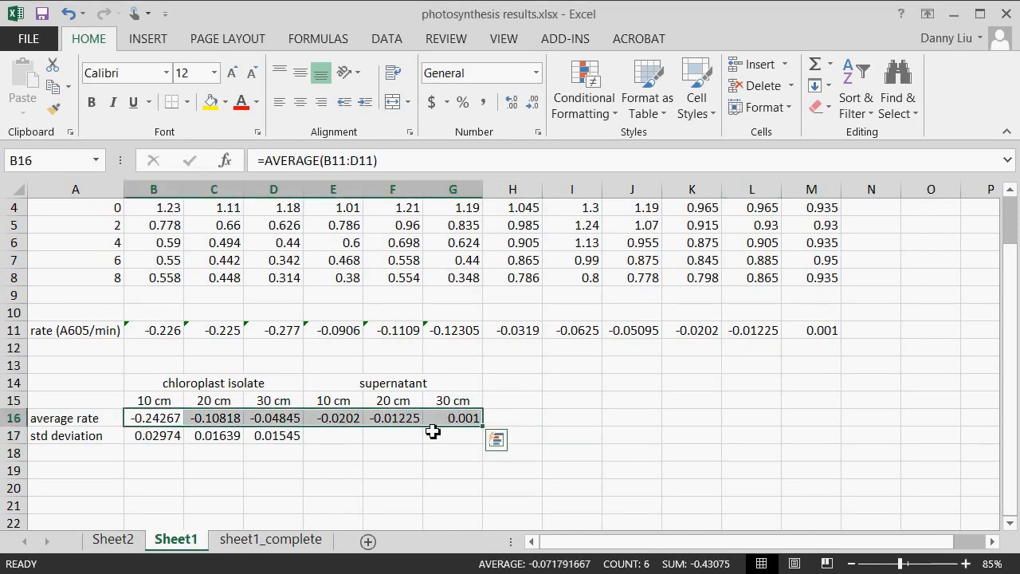
click(443, 452)
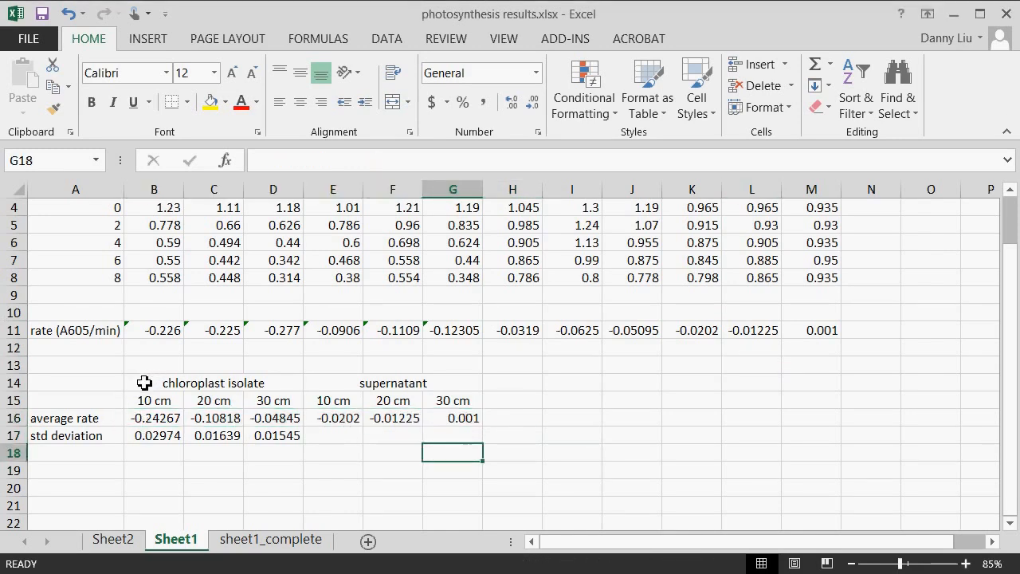
- Insert a 2-D clustered column chart of the sample, distance and average rate cells B14:G16, and reposition it on the sheet
mouse_move(143, 383)
mouse_down()
mouse_move(326, 382)
mouse_move(435, 414)
mouse_up()
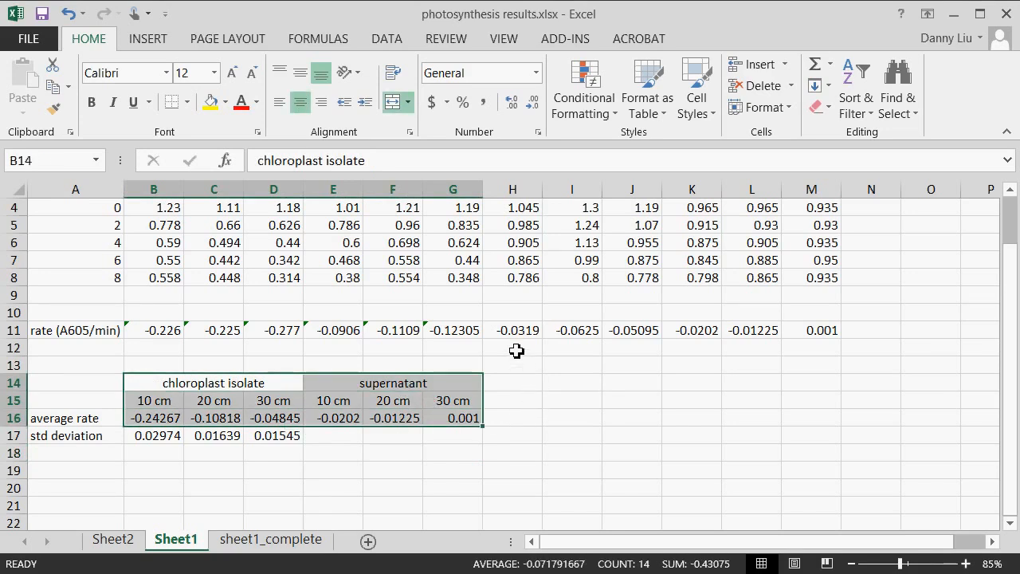
click(167, 44)
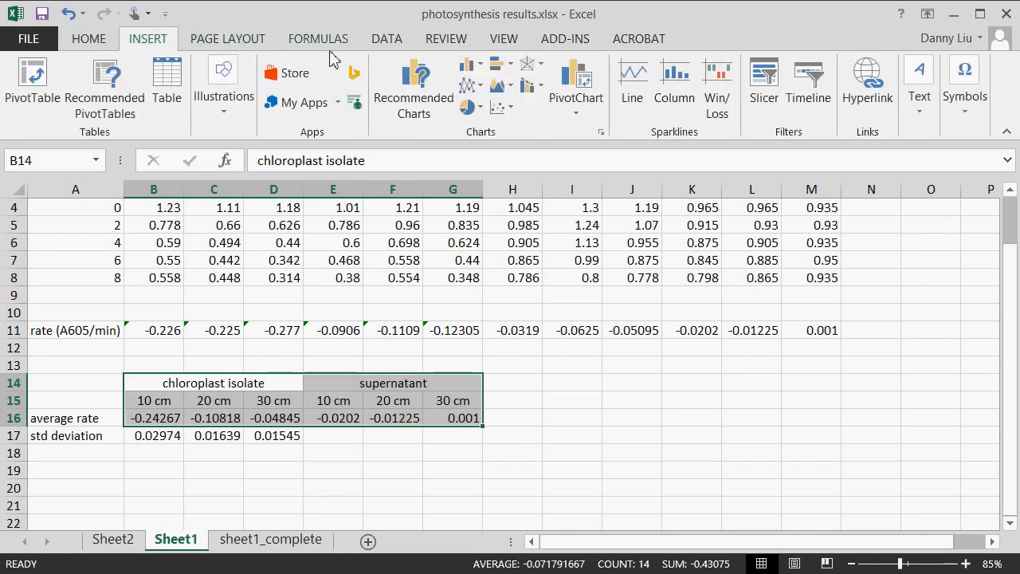
click(479, 66)
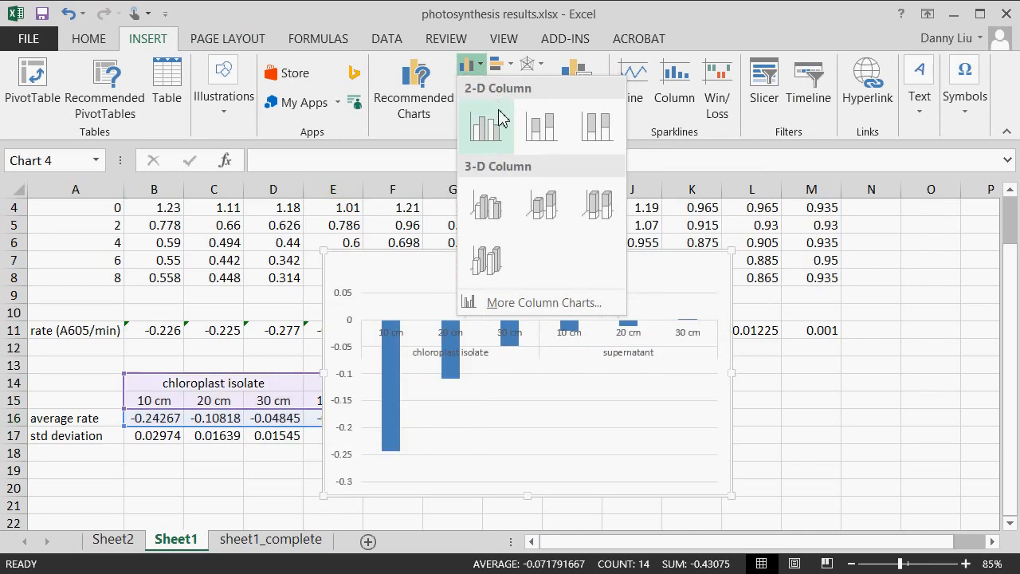
click(500, 118)
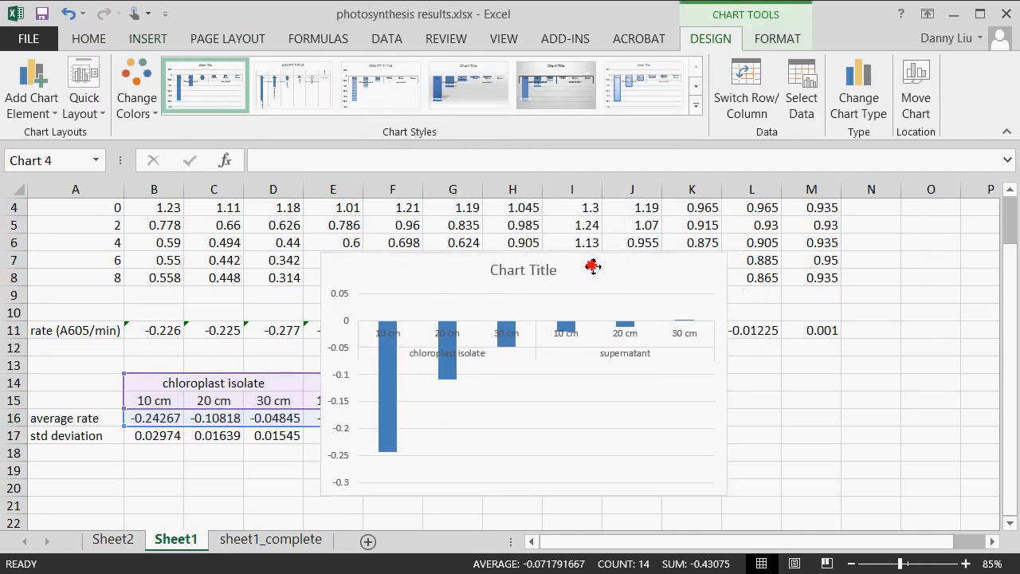
drag(592, 266, 475, 247)
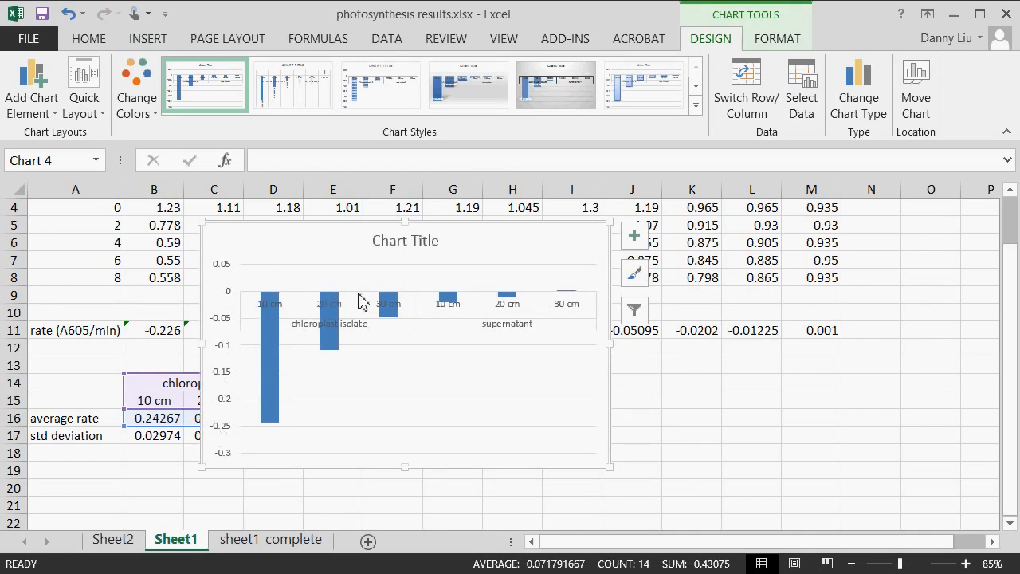
- Set the label position of the chart's horizontal category axis to High and delete the chart title
click(511, 328)
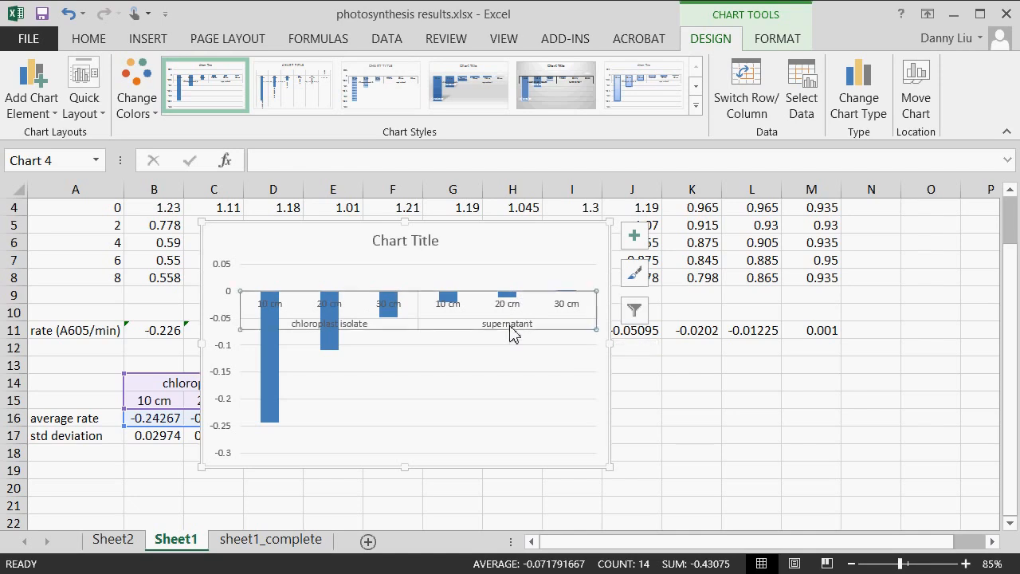
right_click(510, 330)
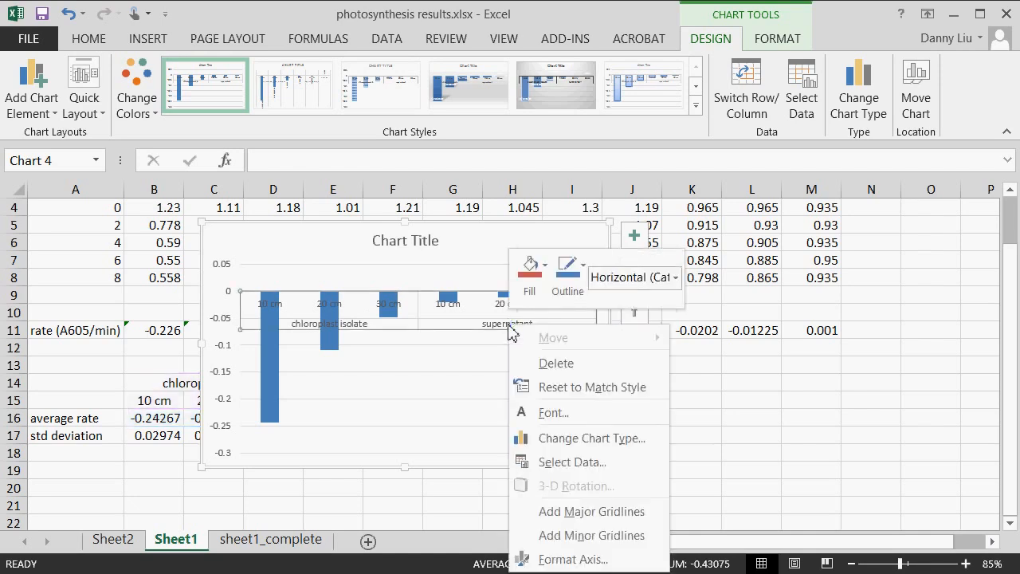
click(610, 564)
drag(1000, 343, 998, 471)
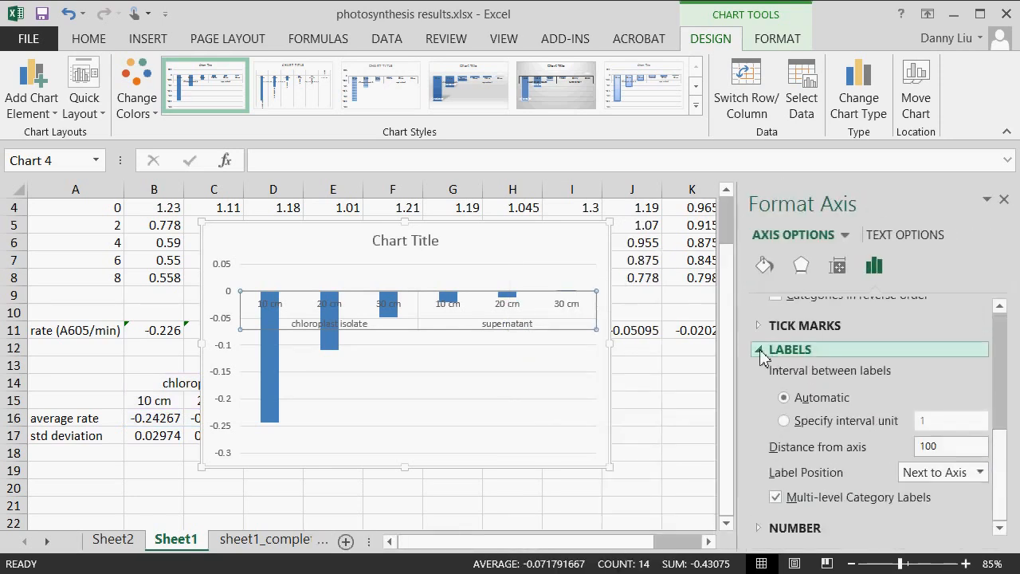
click(928, 477)
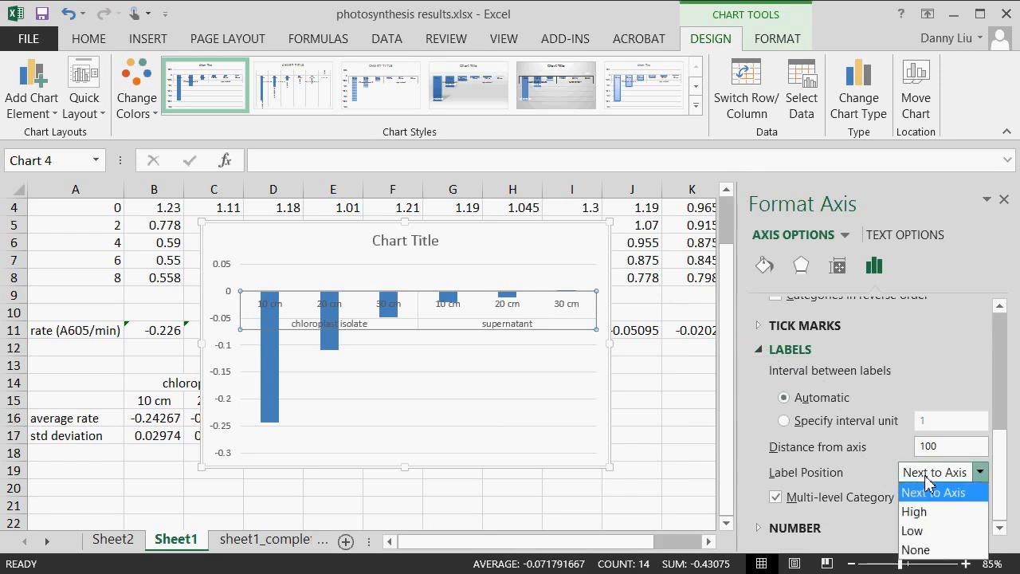
click(949, 513)
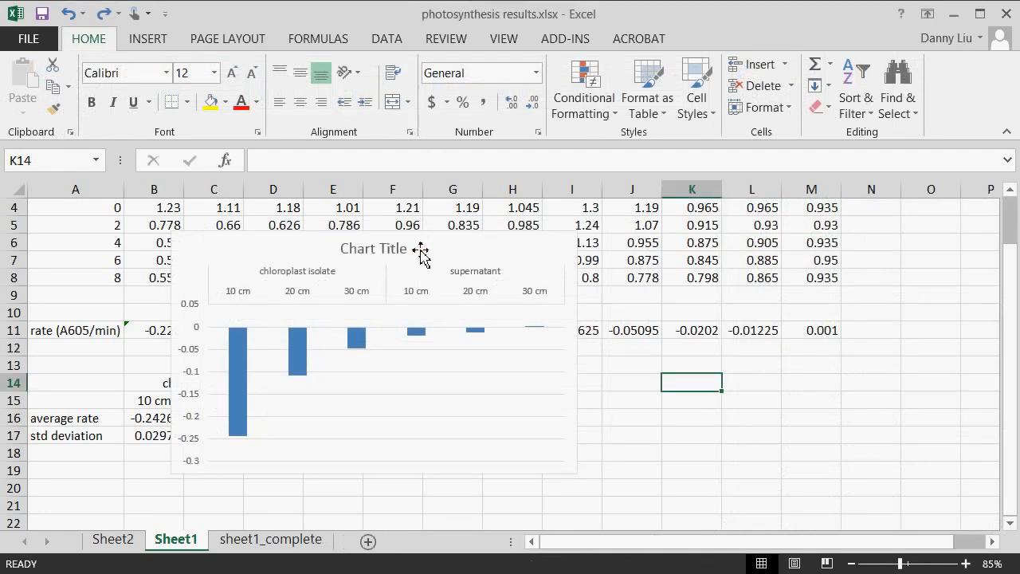
click(396, 252)
key(Delete)
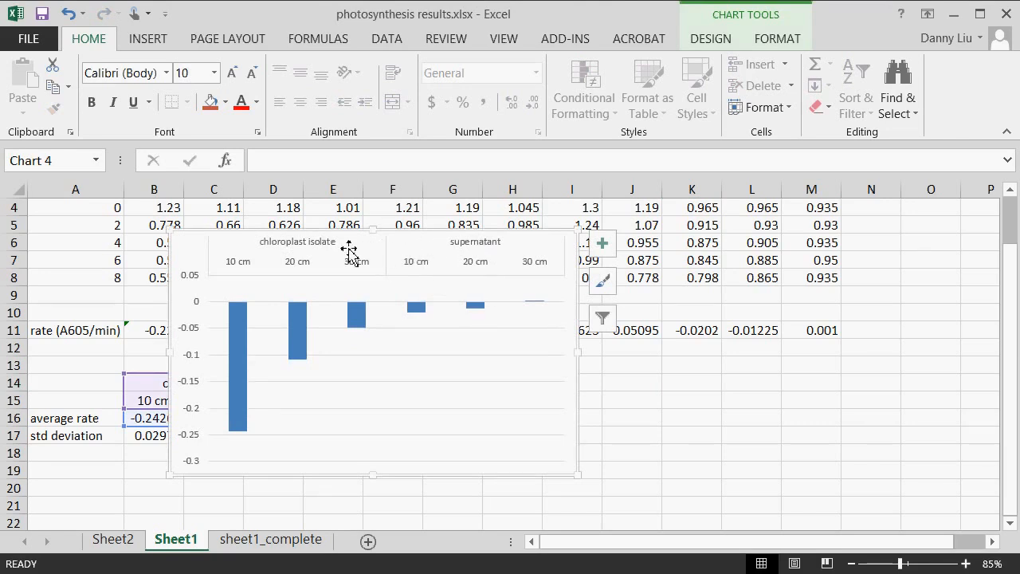
- Format the chart's vertical value axis with a grey line colour
click(199, 307)
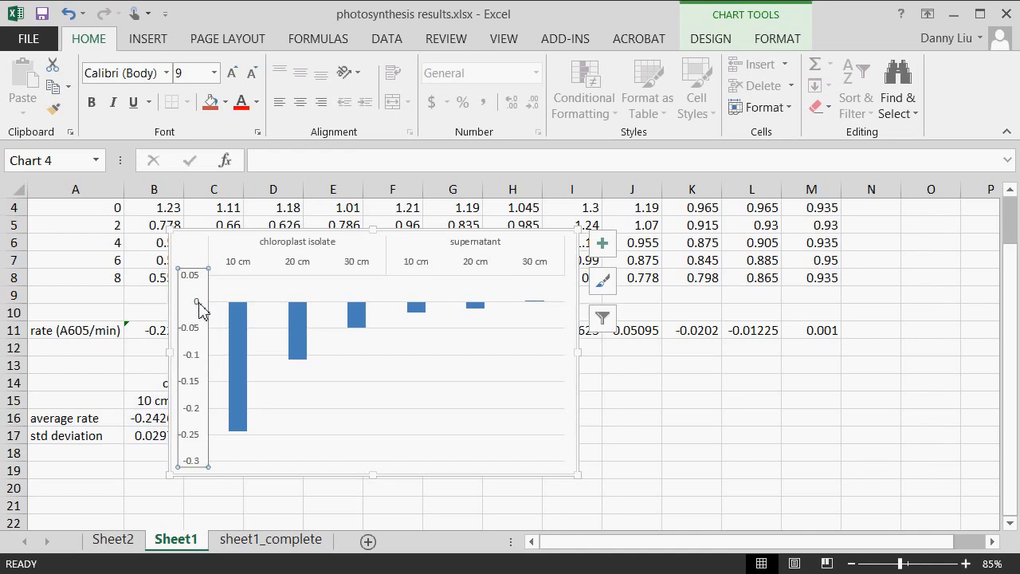
right_click(199, 309)
click(315, 512)
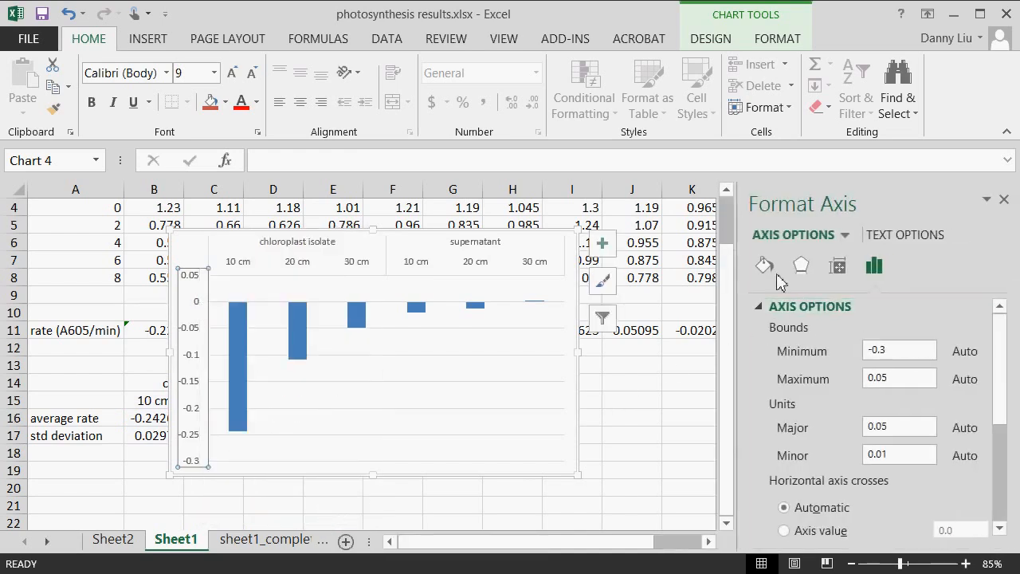
click(765, 268)
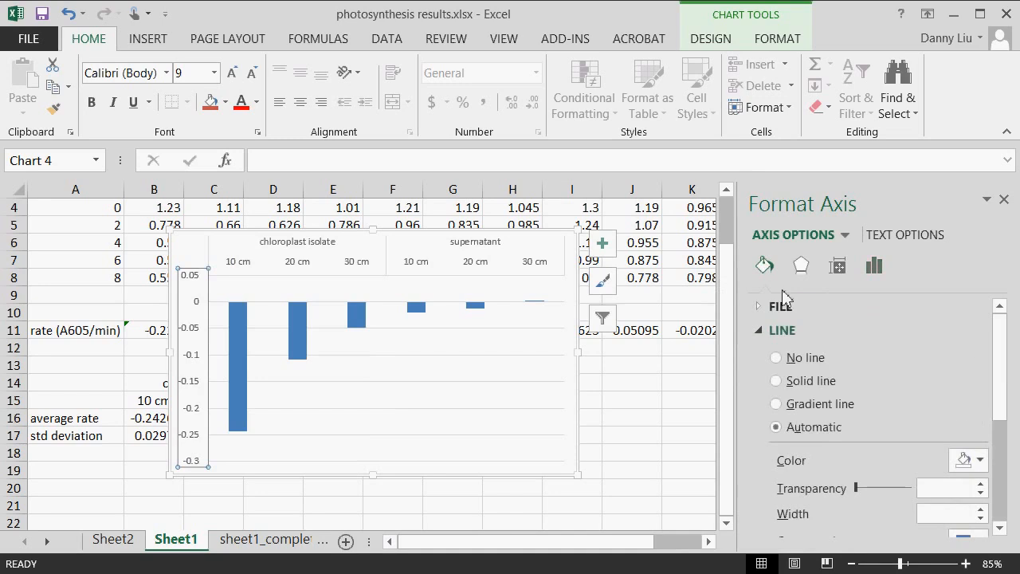
scroll(1001, 346, down, 3)
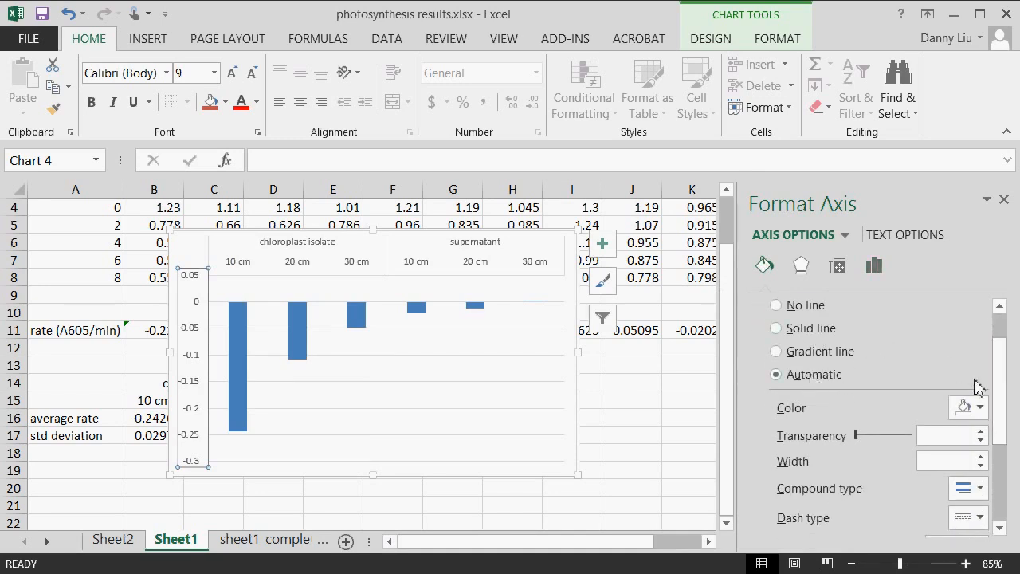
scroll(1002, 383, down, 2)
click(974, 354)
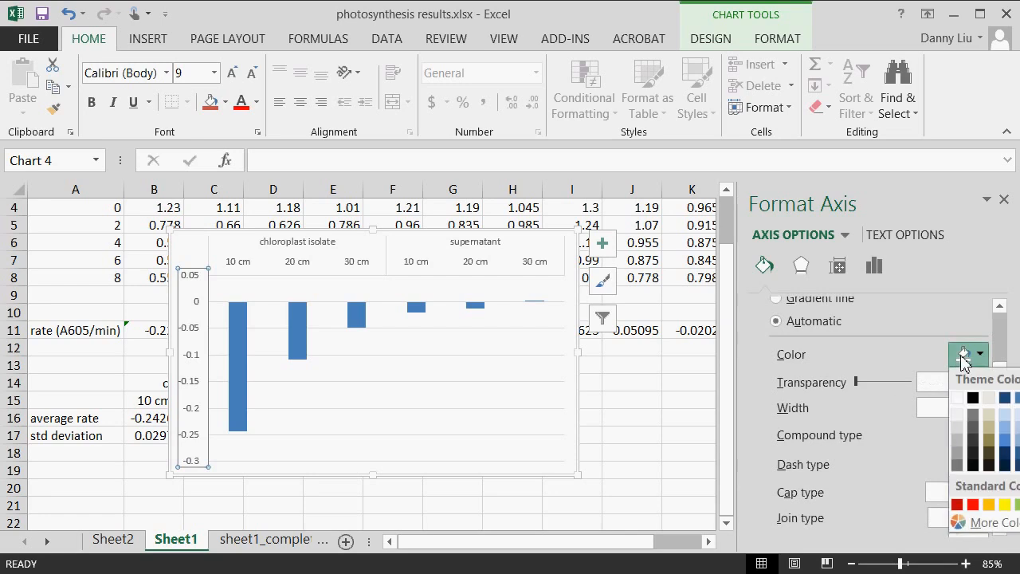
click(959, 432)
click(973, 354)
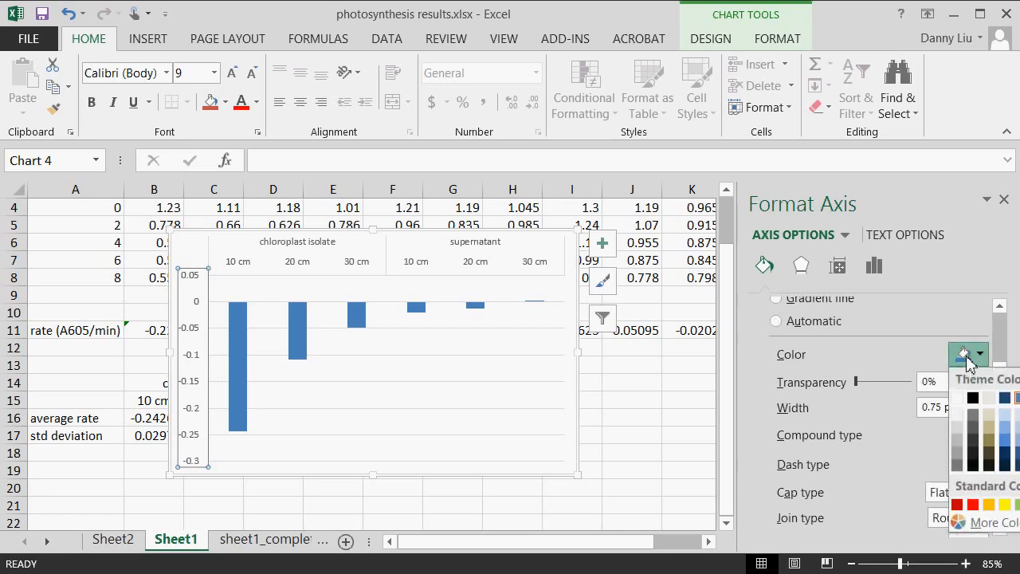
click(962, 435)
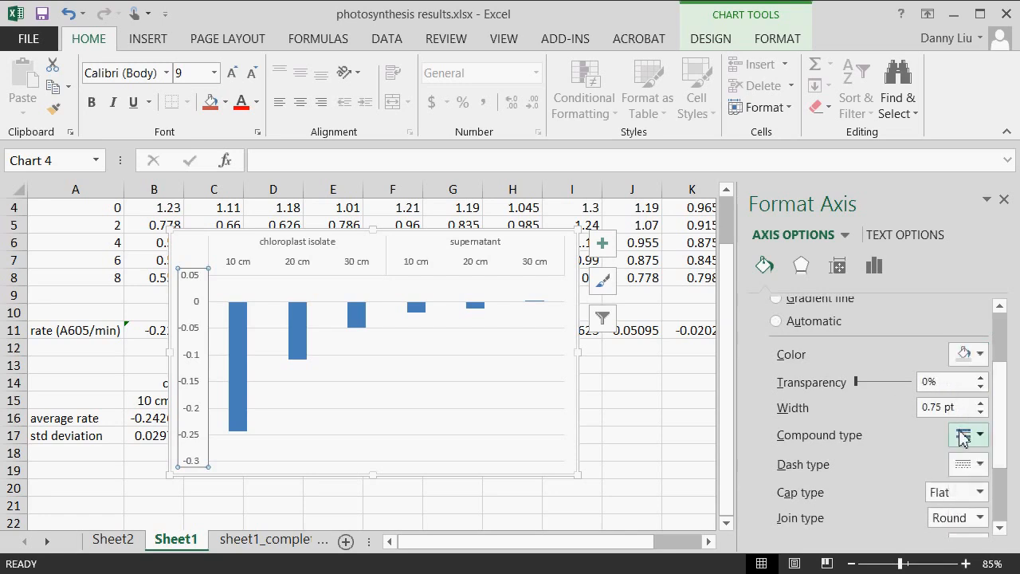
click(636, 360)
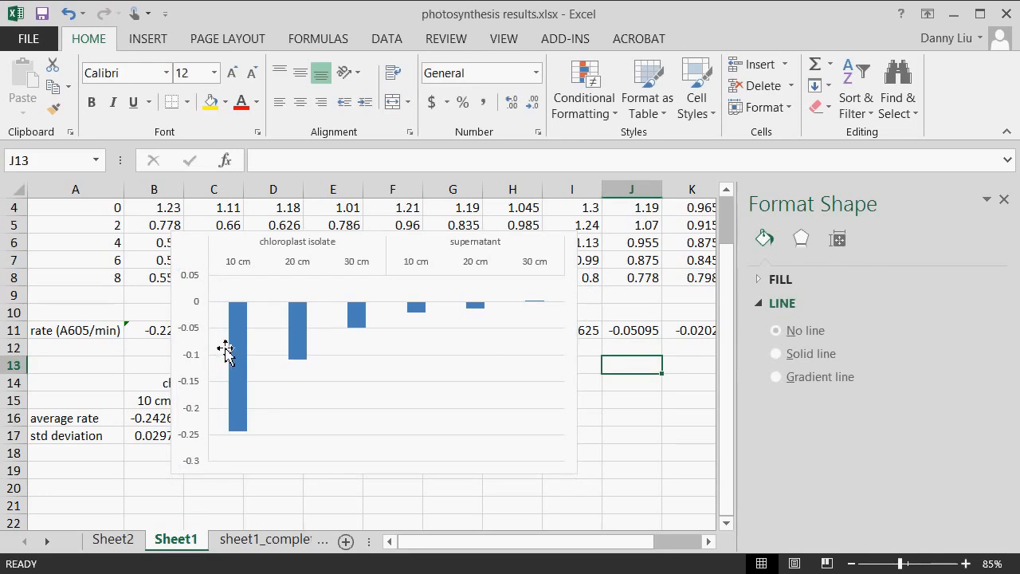
- Delete the vertical axis major gridlines from the chart
click(444, 333)
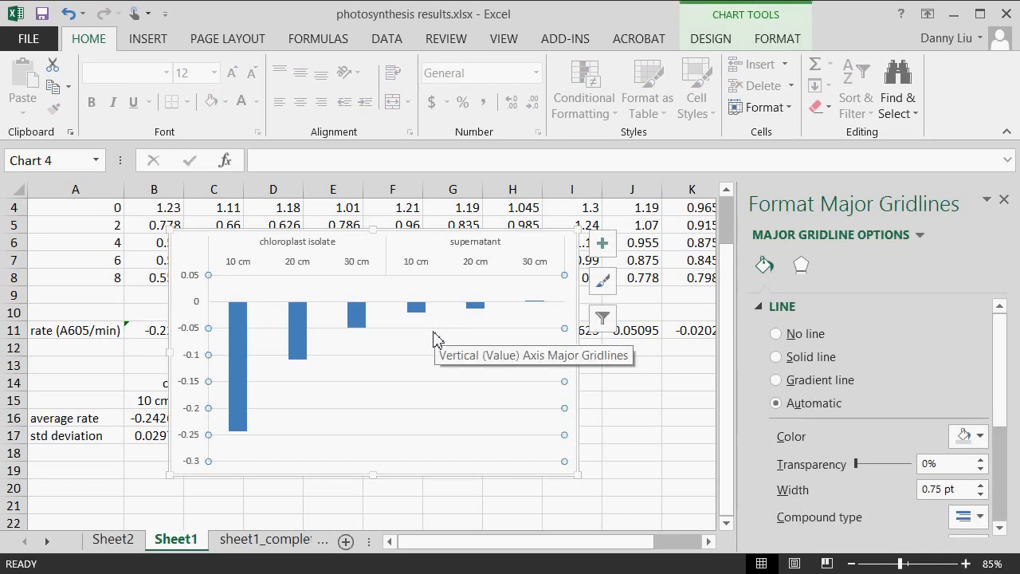
click(462, 345)
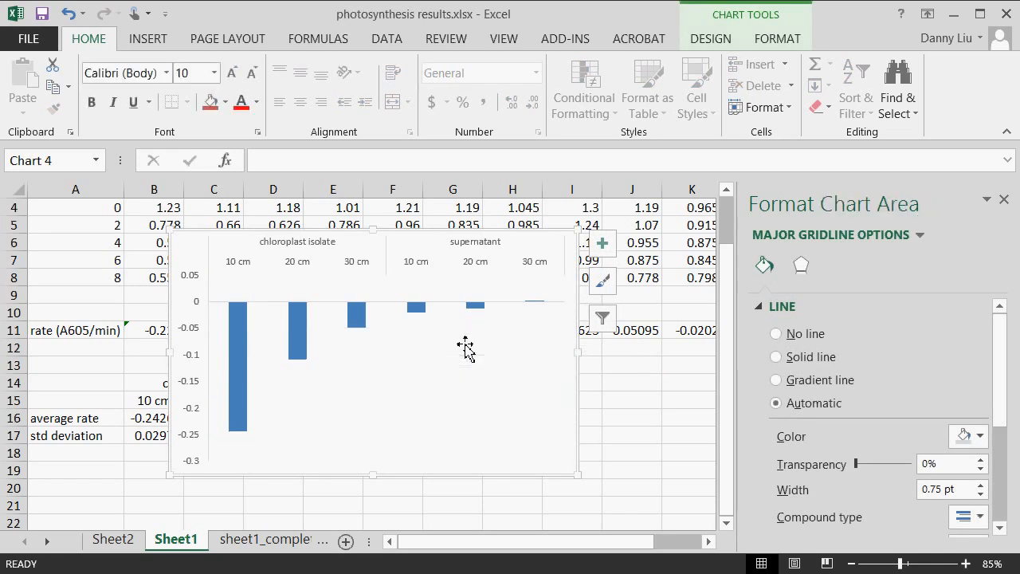
click(667, 375)
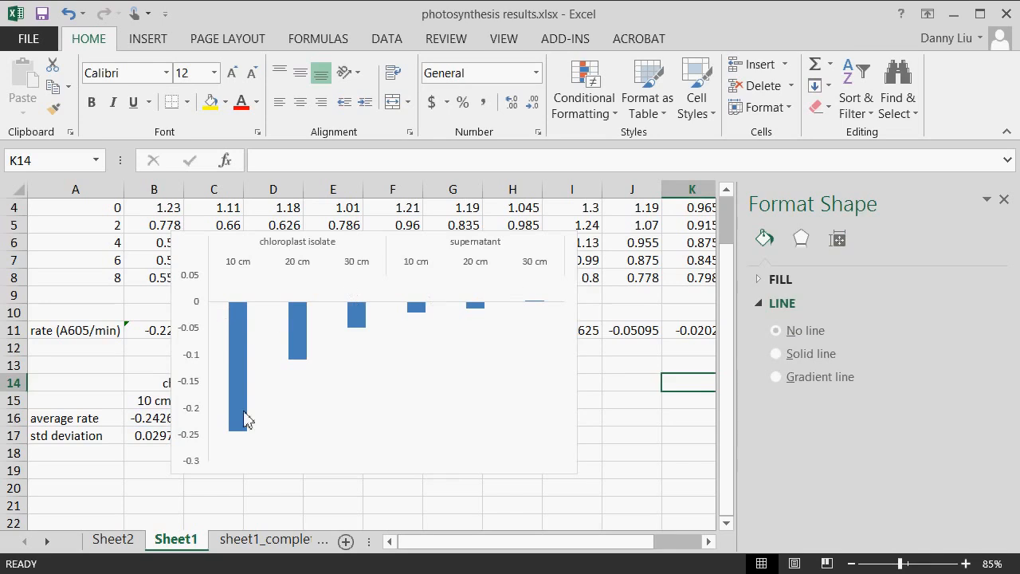
- Add a primary vertical axis title to the average rate chart
click(195, 272)
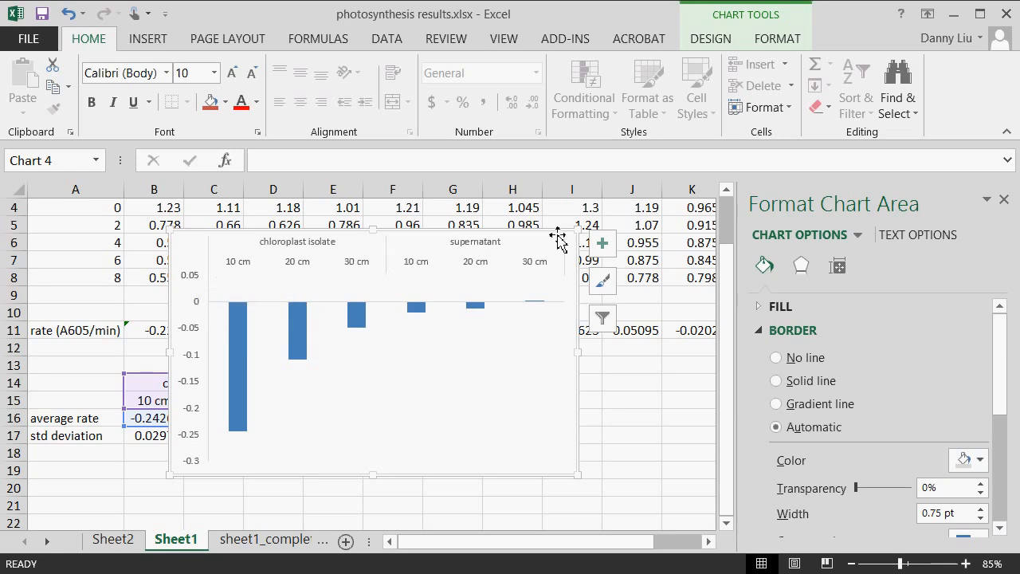
click(609, 253)
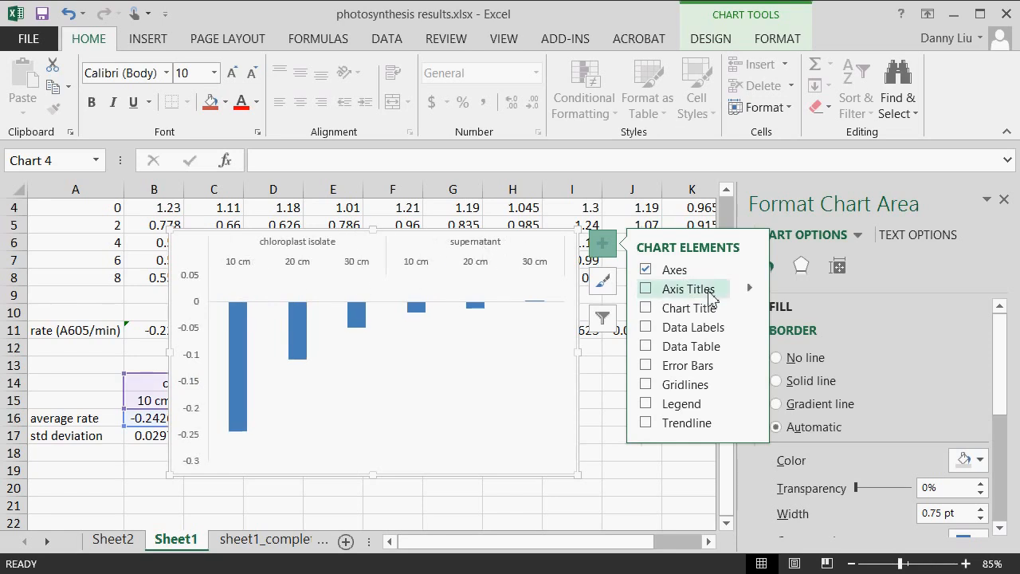
click(749, 288)
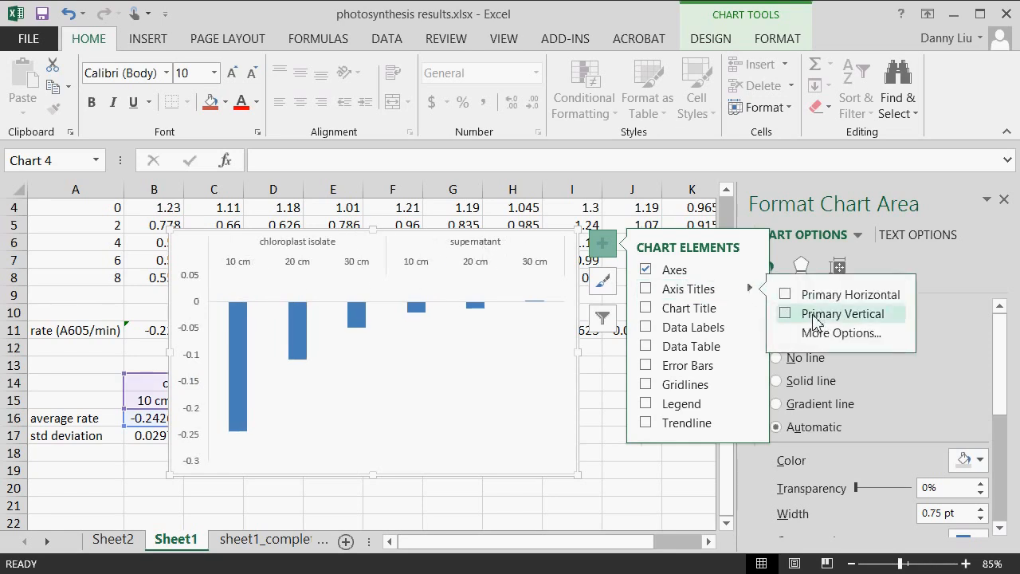
click(786, 315)
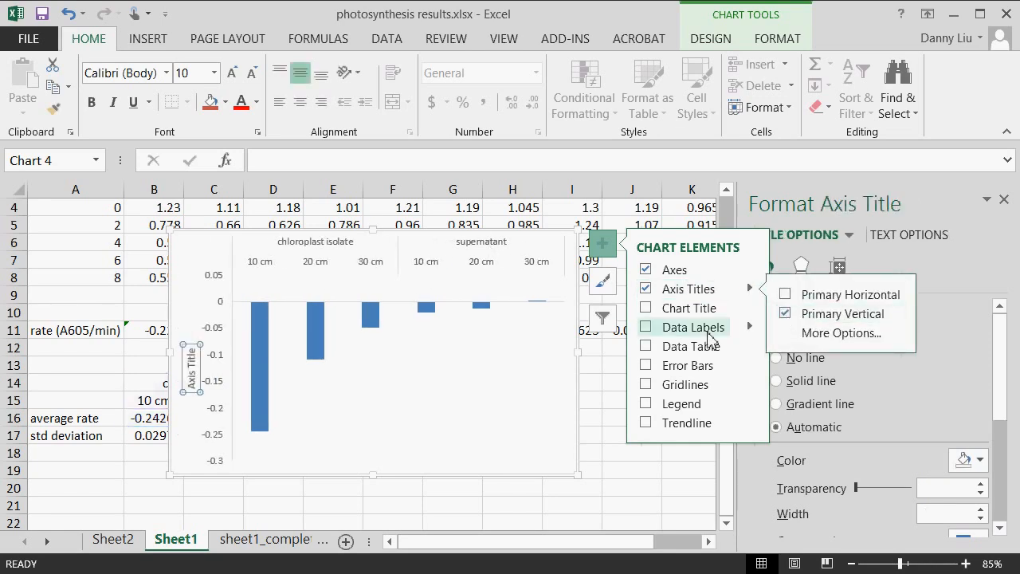
click(197, 368)
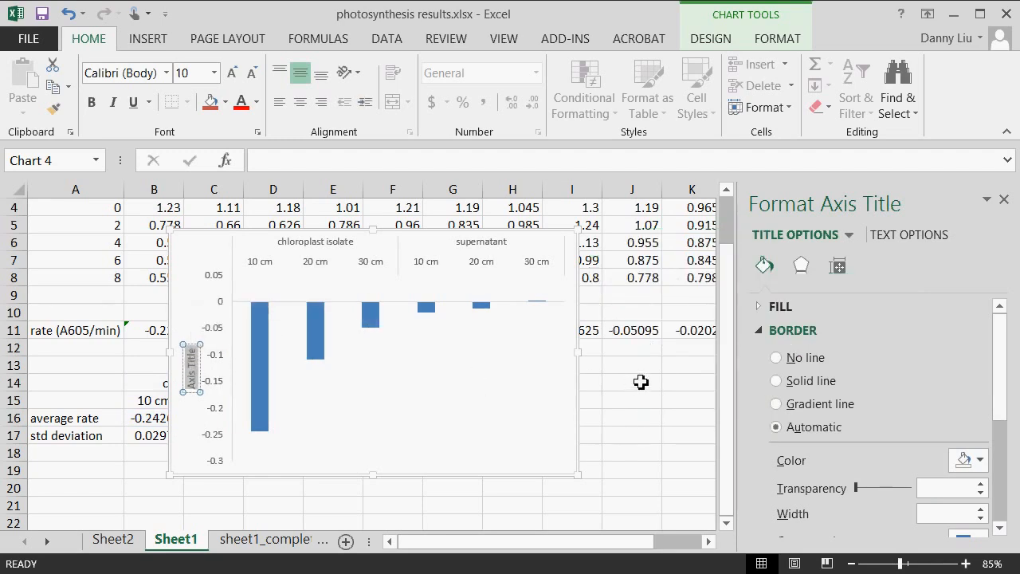
text(rate of)
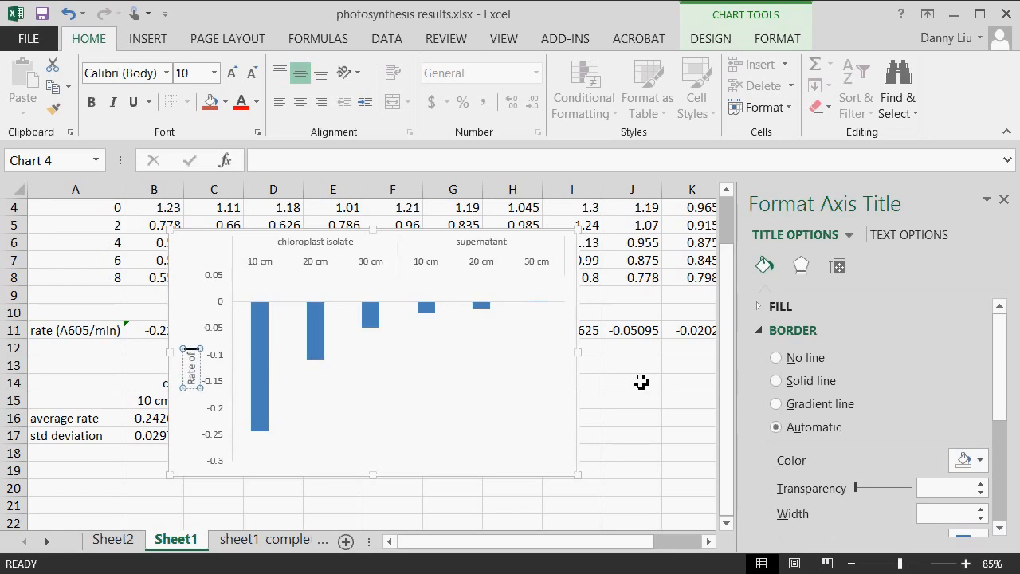
text( change)
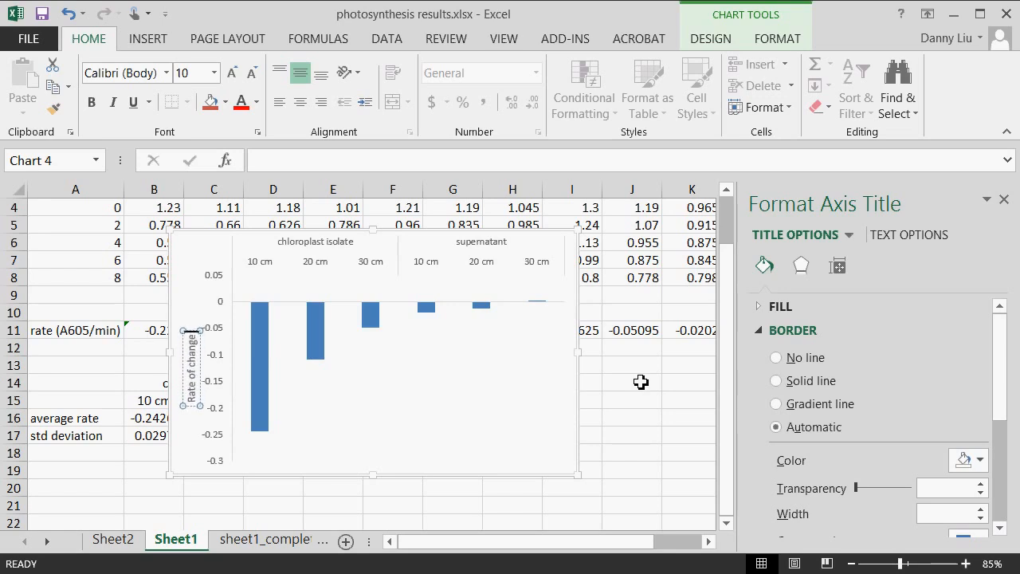
text( of abso)
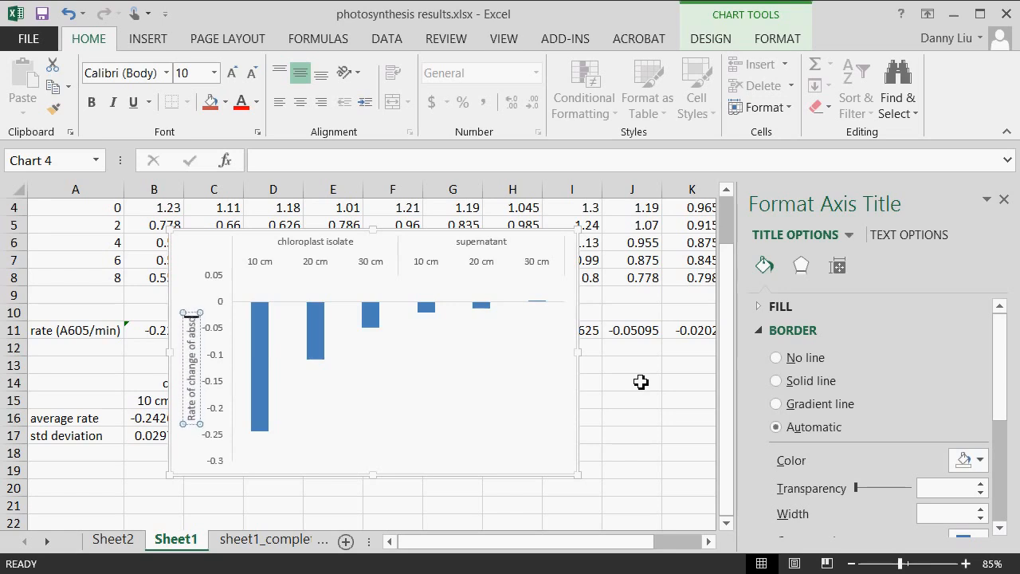
key(BackSpace)
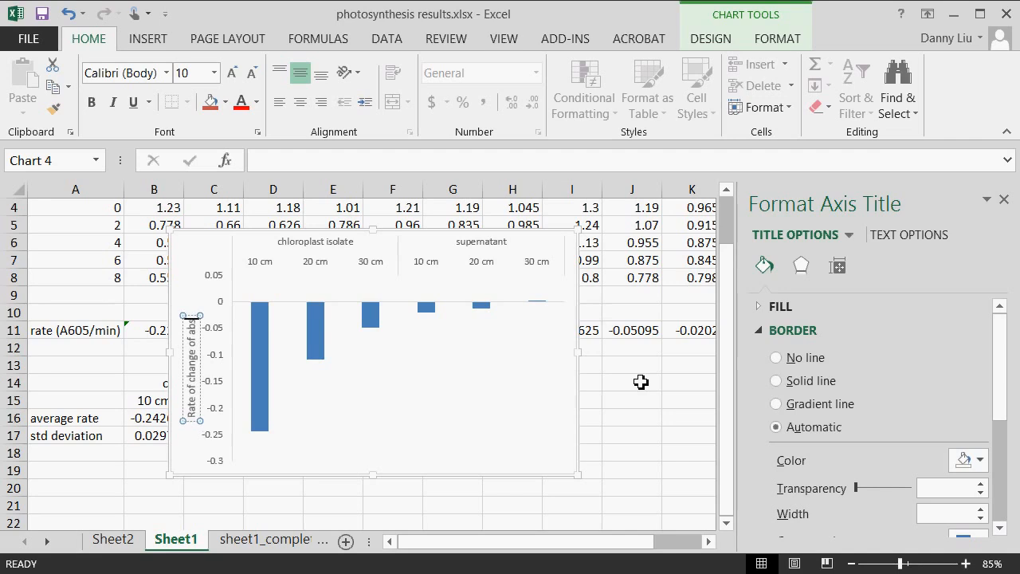
key(BackSpace)
key(BackSpace)
key(BackSpace)
key(BackSpace)
key(BackSpace)
key(BackSpace)
key(BackSpace)
key(BackSpace)
key(BackSpace)
key(BackSpace)
key(BackSpace)
key(BackSpace)
key(BackSpace)
key(BackSpace)
key(BackSpace)
key(BackSpace)
key(BackSpace)
key(BackSpace)
key(BackSpace)
key(BackSpace)
- Set the vertical axis title text to "Average rate of absorbance change per minute"
text(Av)
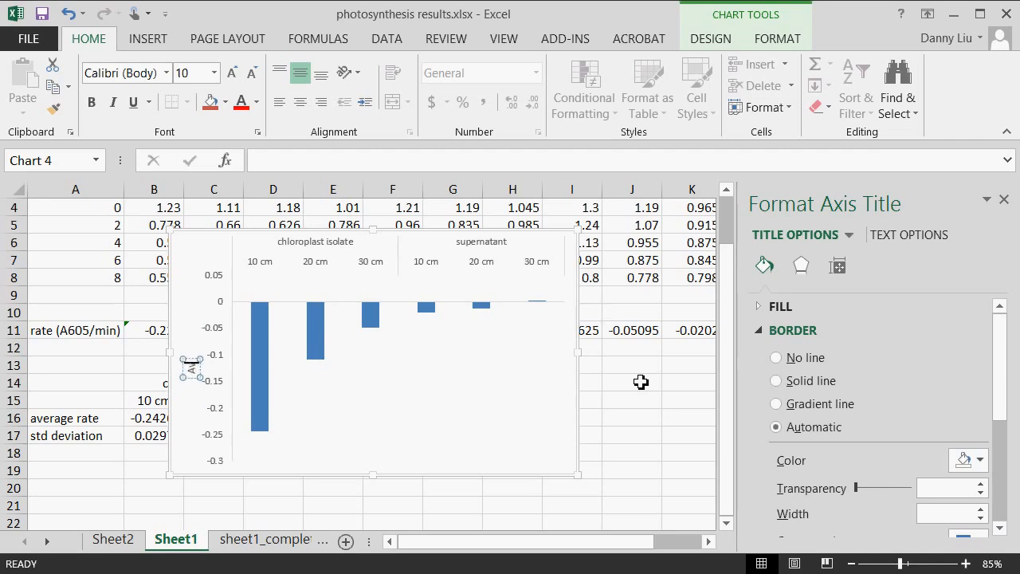
text(erage rate of)
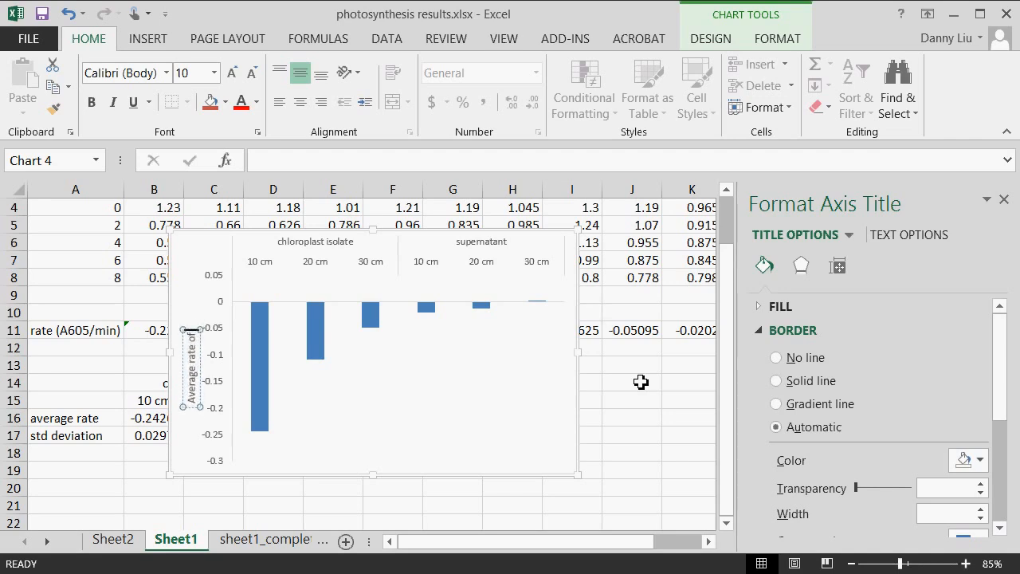
text( absorbance change)
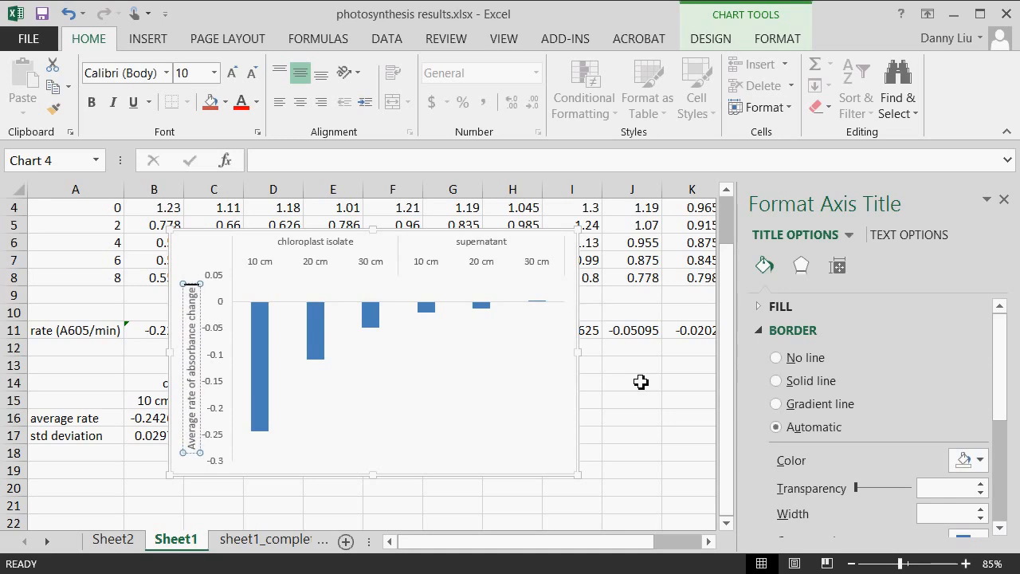
text( per minute)
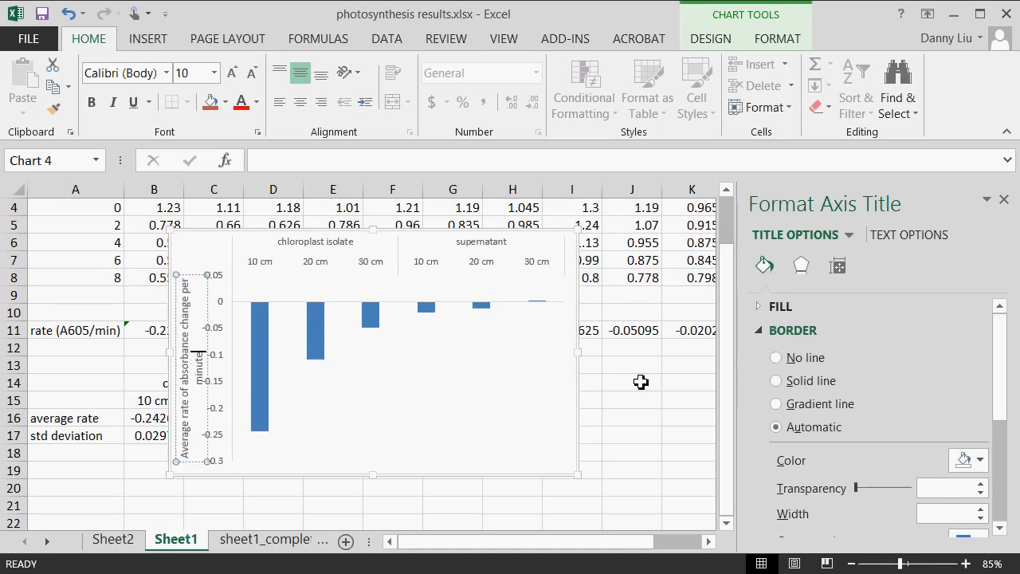
click(649, 397)
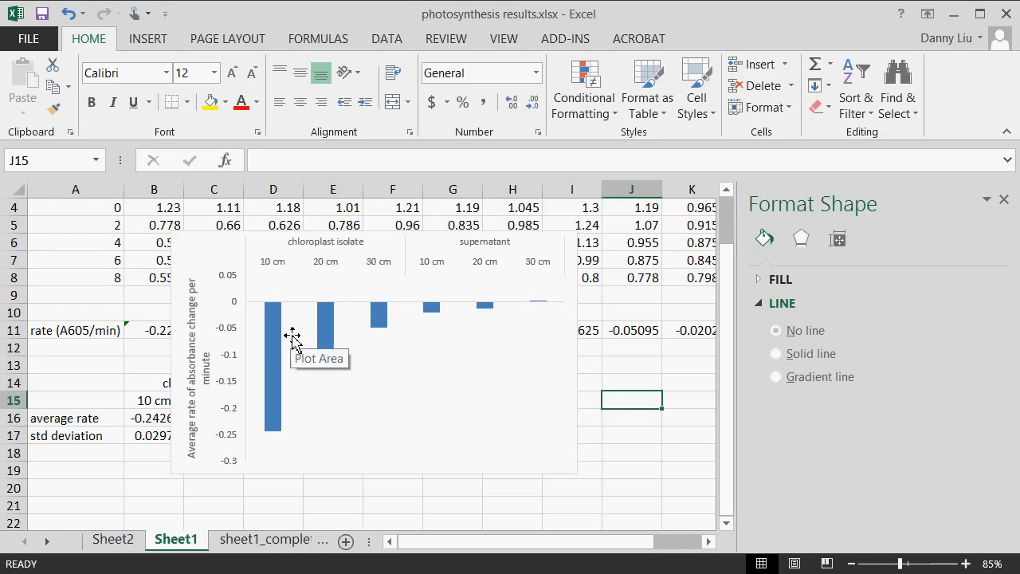
- Close the formatting pane and move the chart clear of the chloroplast isolate standard deviations in B17:D17
click(631, 294)
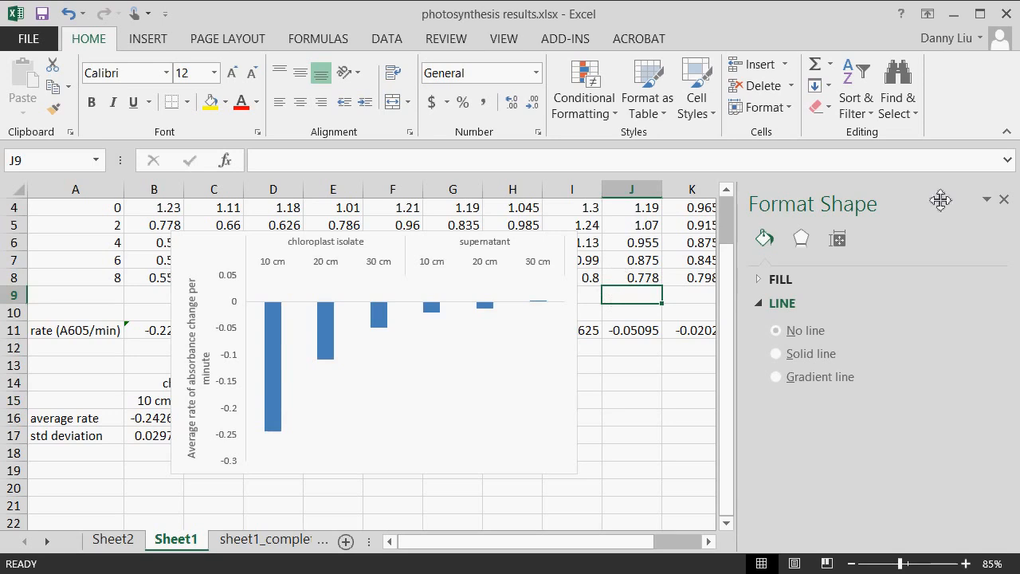
click(1003, 199)
click(727, 295)
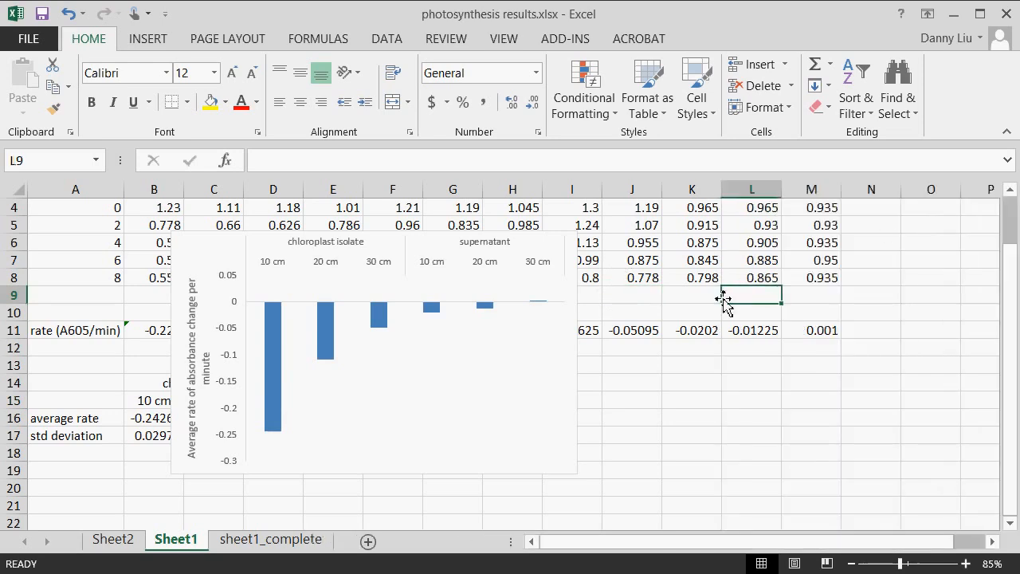
click(670, 295)
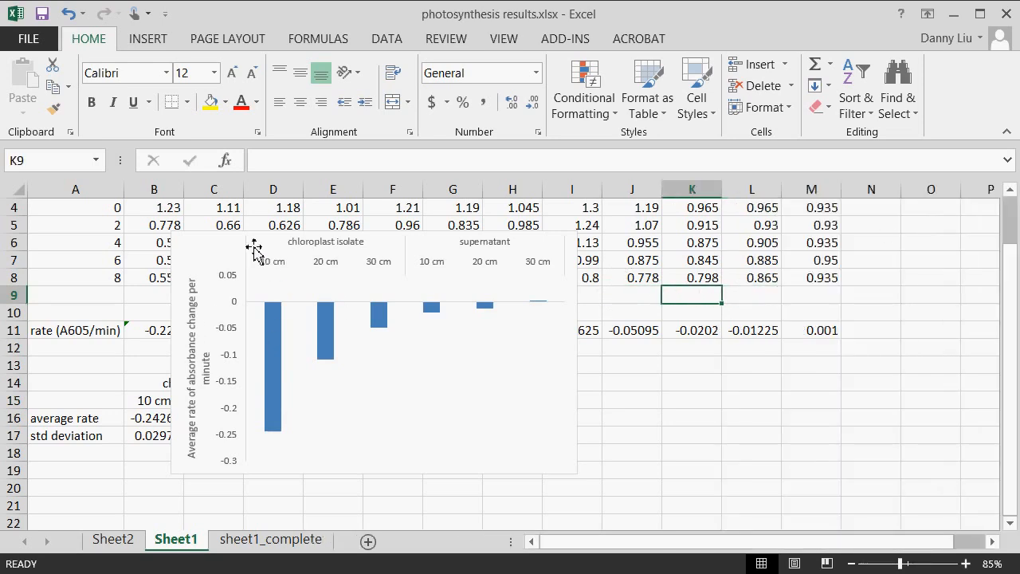
drag(189, 238, 526, 236)
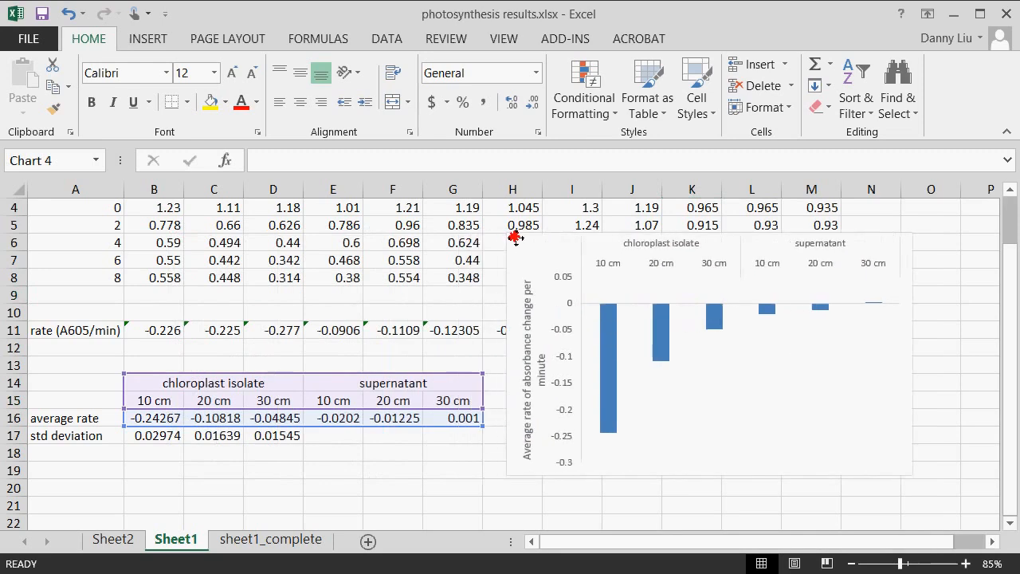
drag(150, 438, 291, 437)
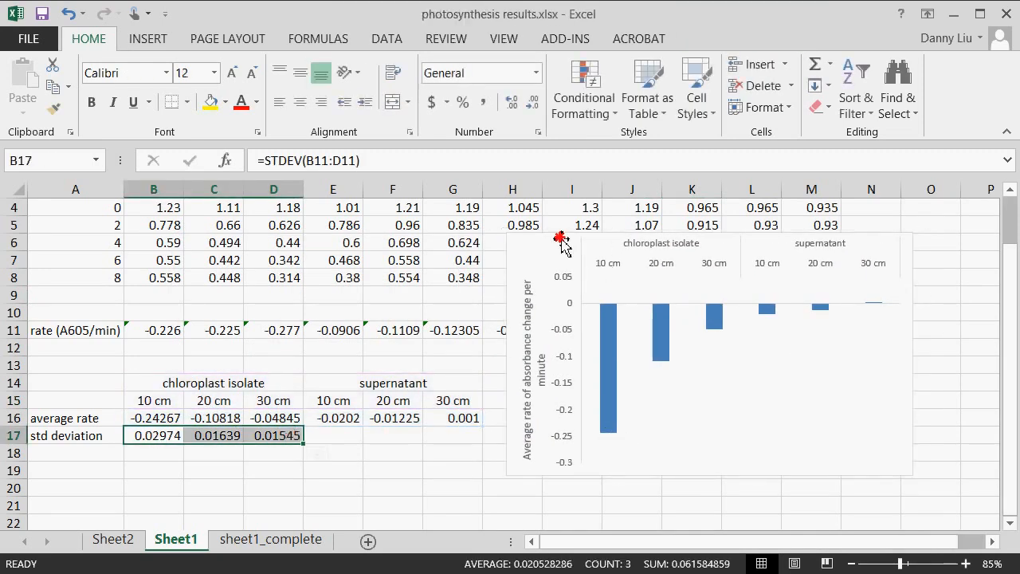
drag(560, 240, 330, 231)
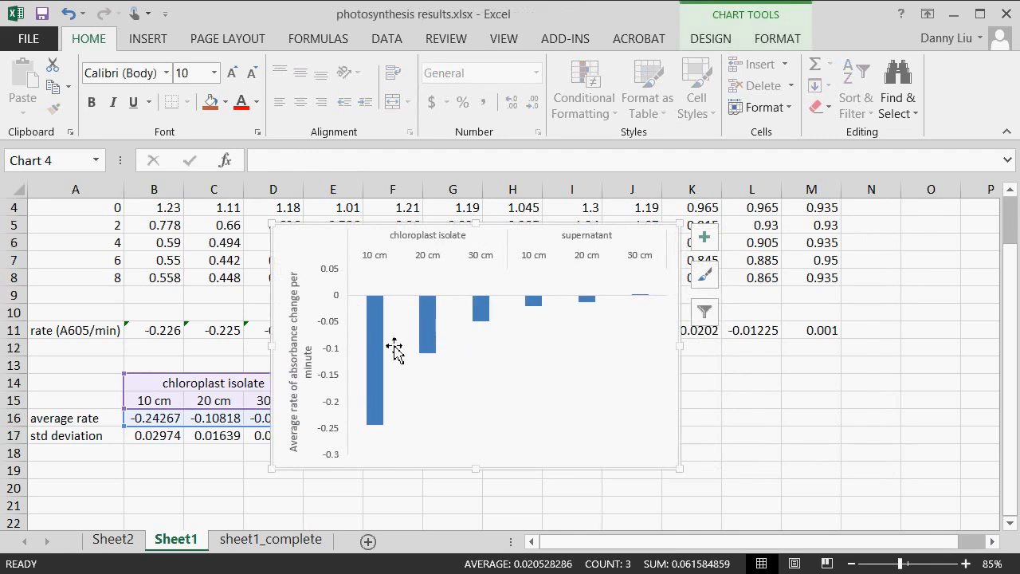
click(374, 338)
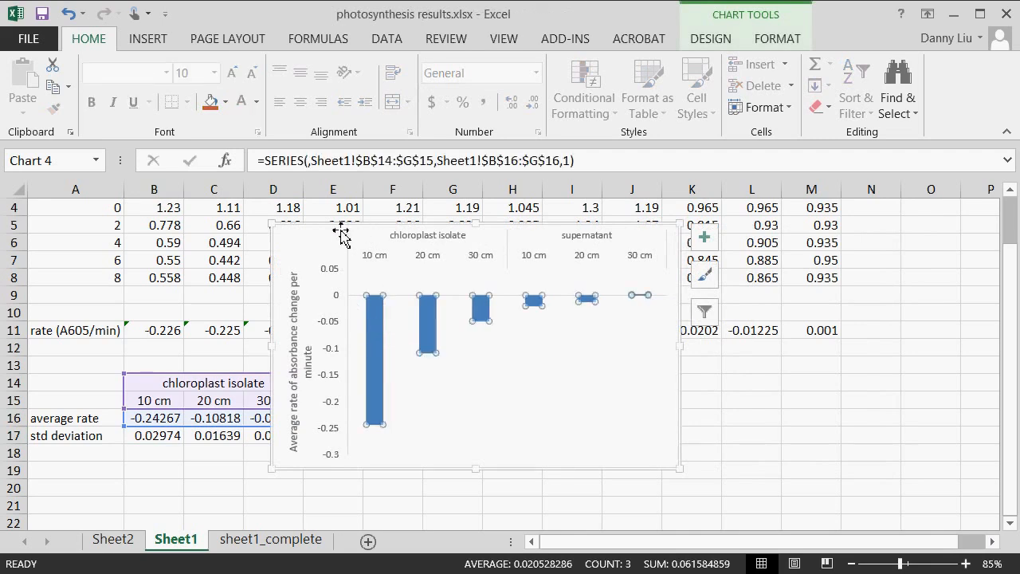
drag(337, 231, 385, 228)
- Add error bars to the average rate columns through the detailed options and bring up their error amount settings
click(423, 335)
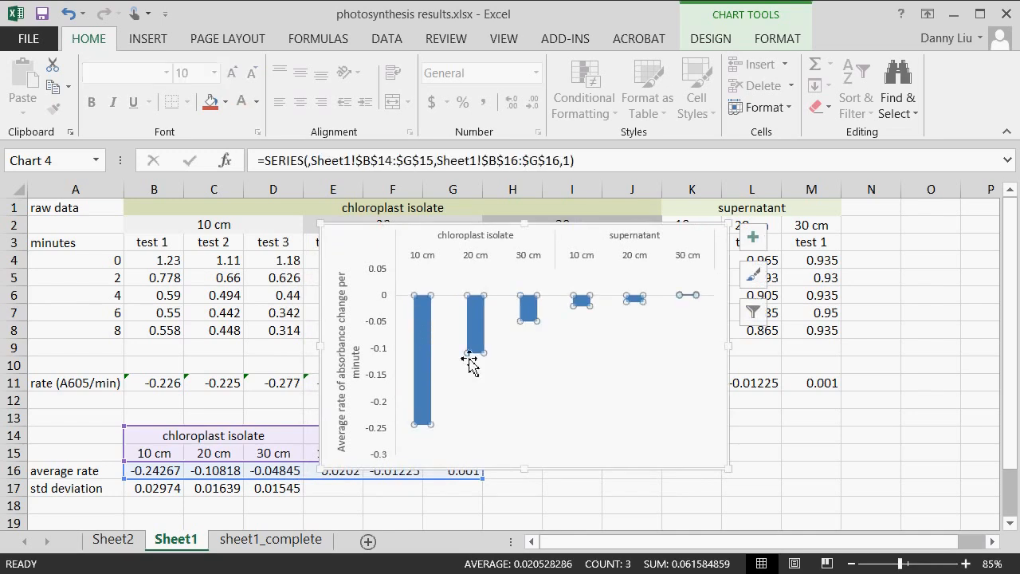
click(753, 239)
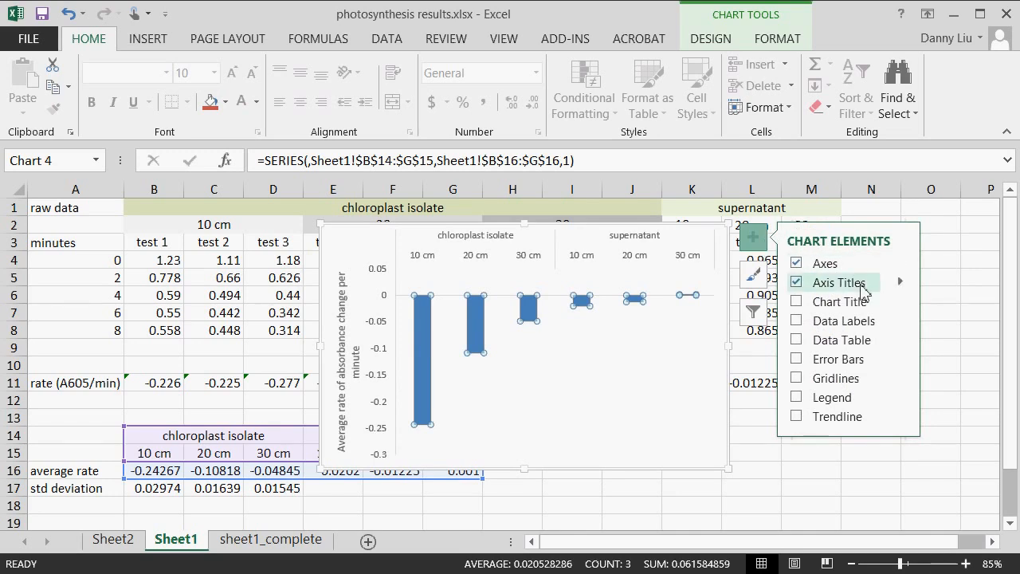
click(901, 359)
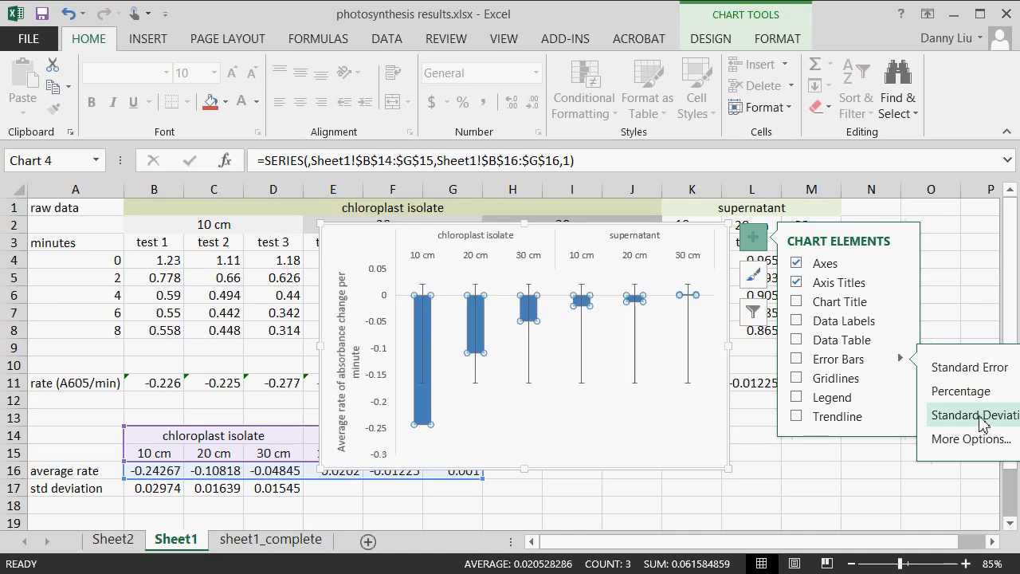
click(964, 439)
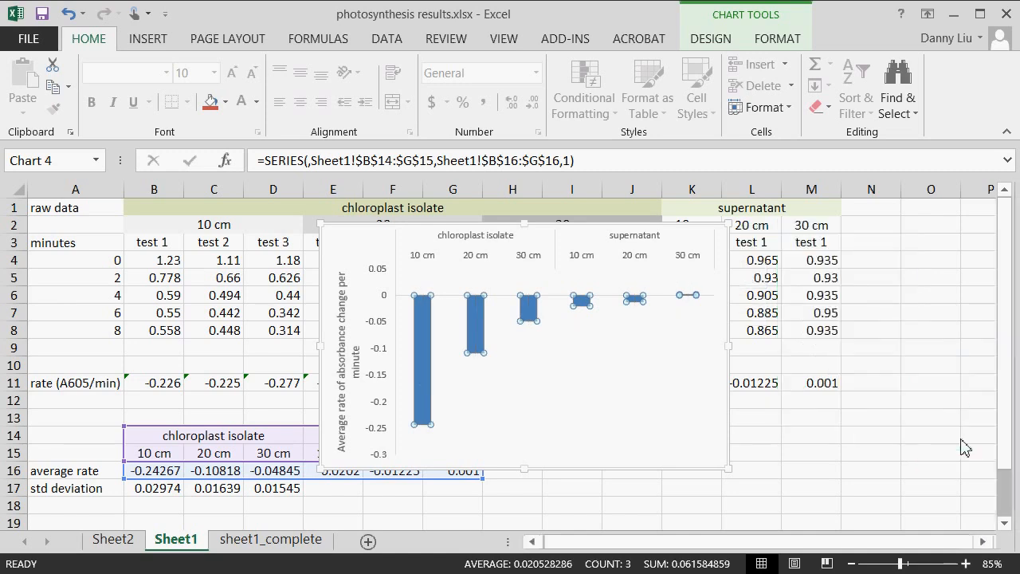
drag(1002, 333, 999, 457)
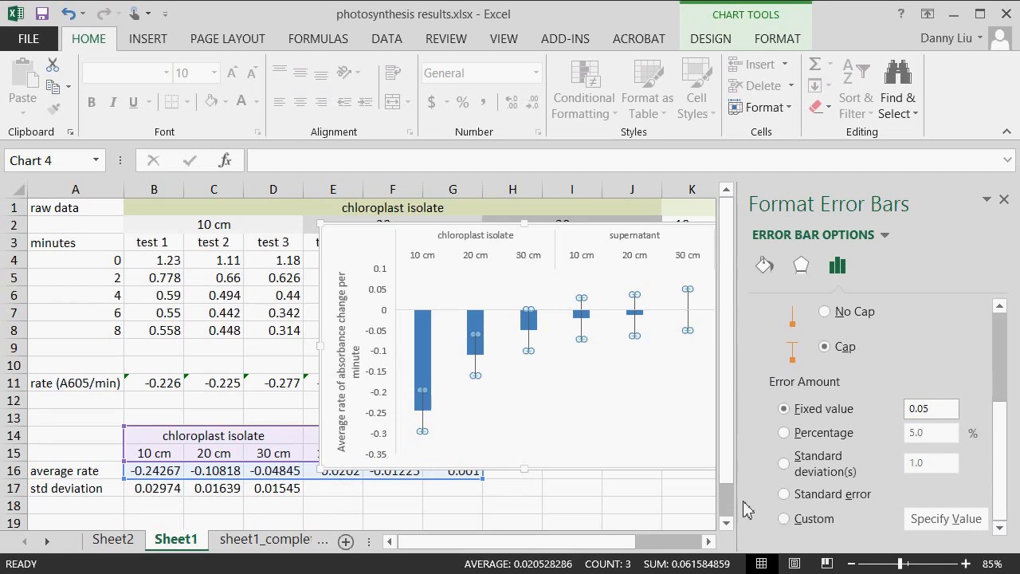
- Switch the error amount to Custom and use the standard deviation cells B17:G17 as the positive error value
click(817, 520)
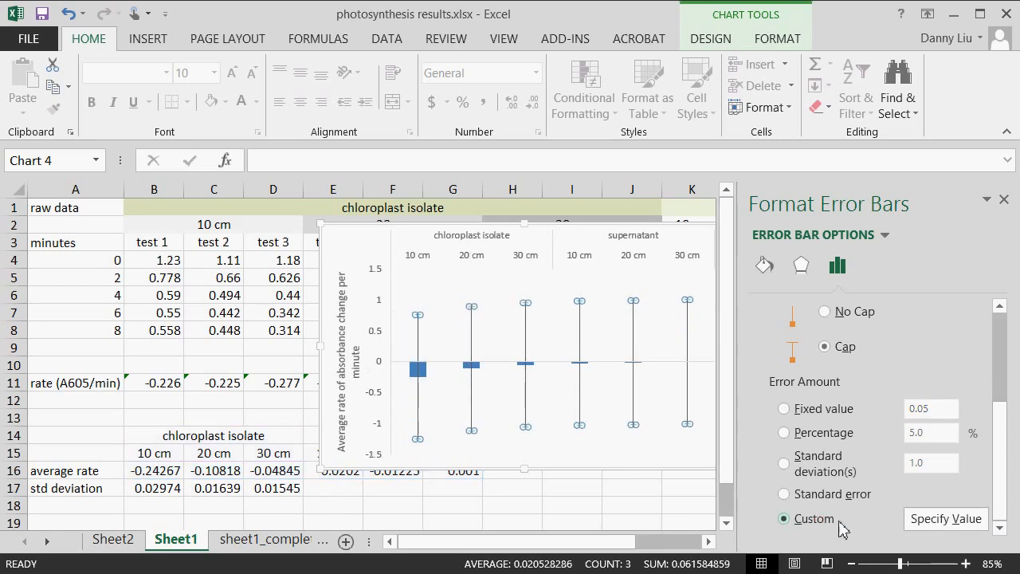
click(950, 520)
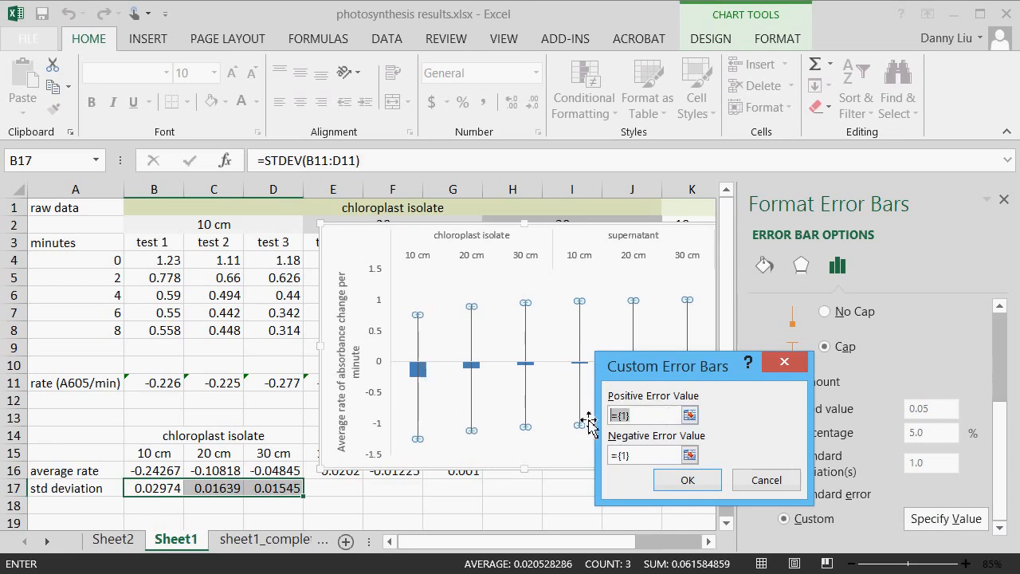
key(Delete)
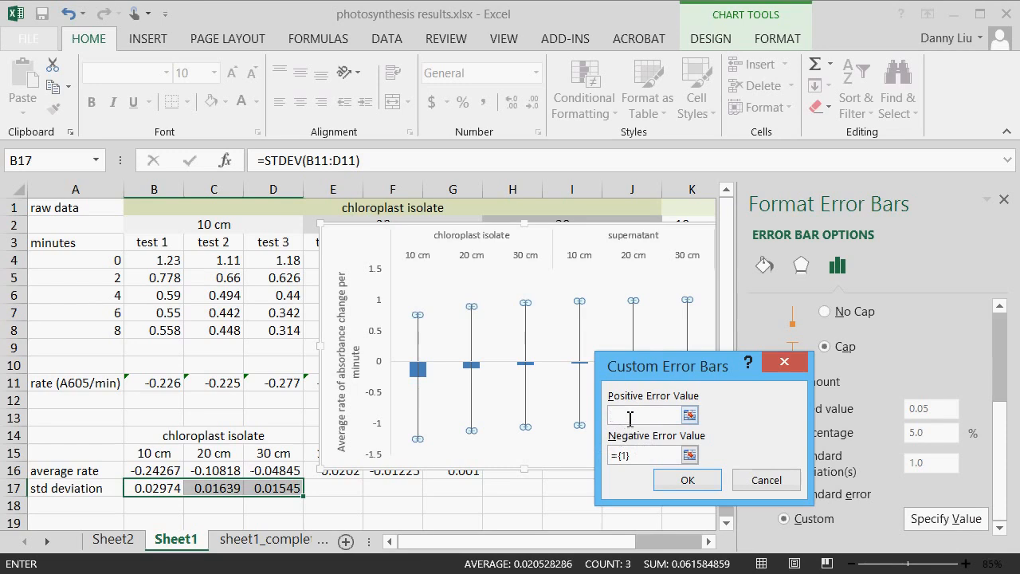
click(148, 489)
drag(147, 489, 456, 489)
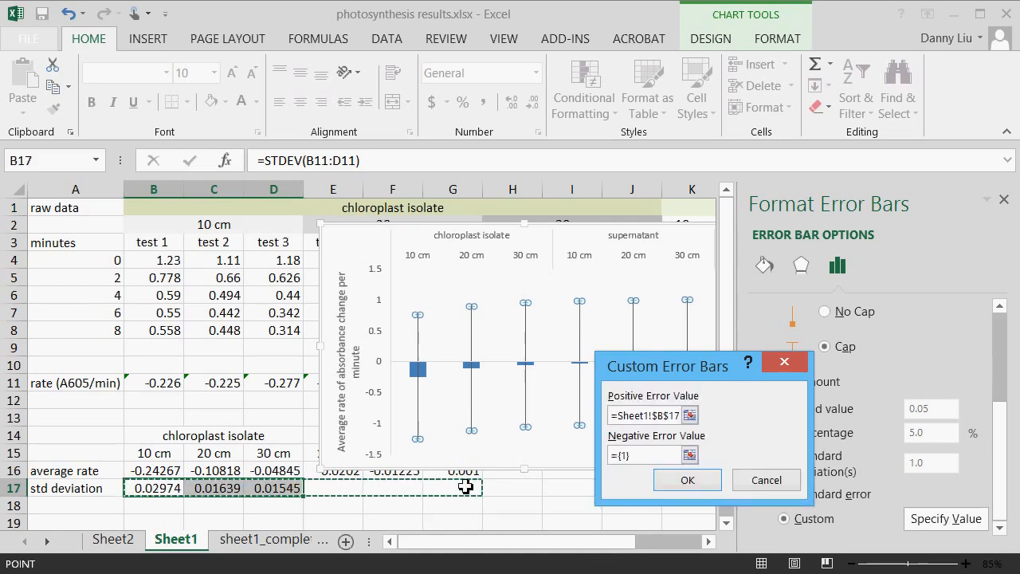
- Use the same cells B17:G17 as the negative error value and apply the custom error bars
click(654, 455)
drag(653, 456, 603, 455)
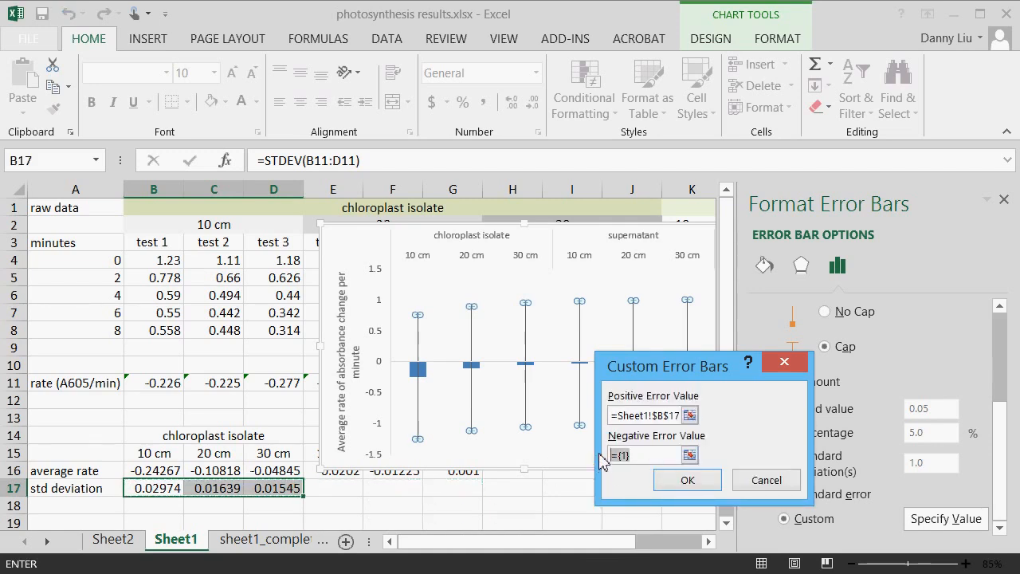
key(BackSpace)
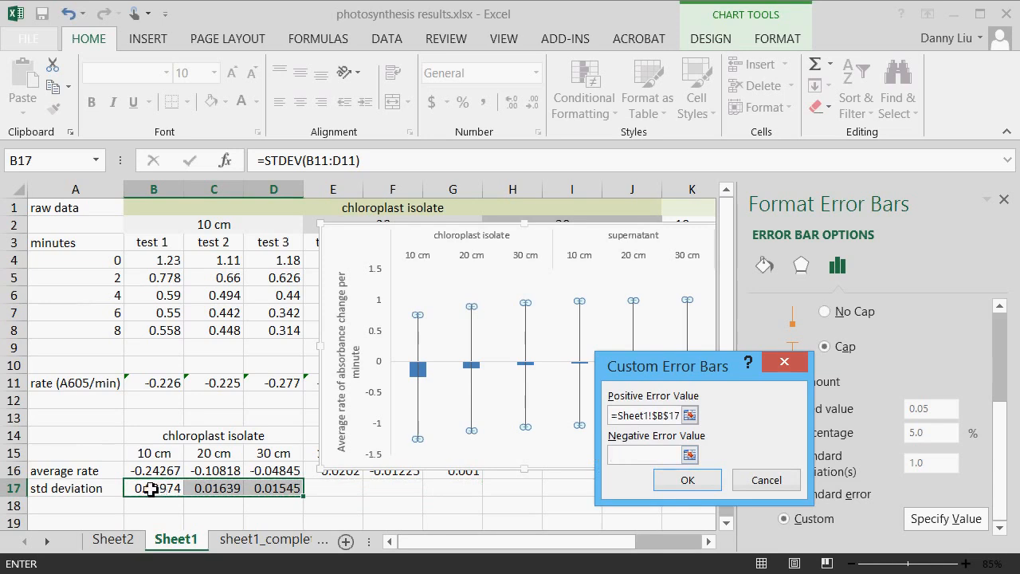
drag(151, 489, 455, 490)
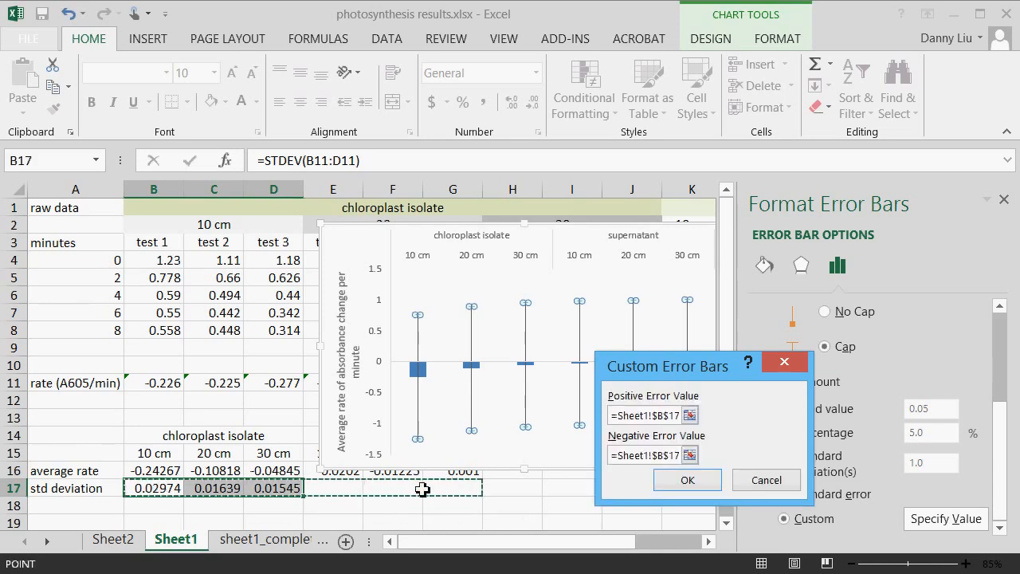
click(675, 482)
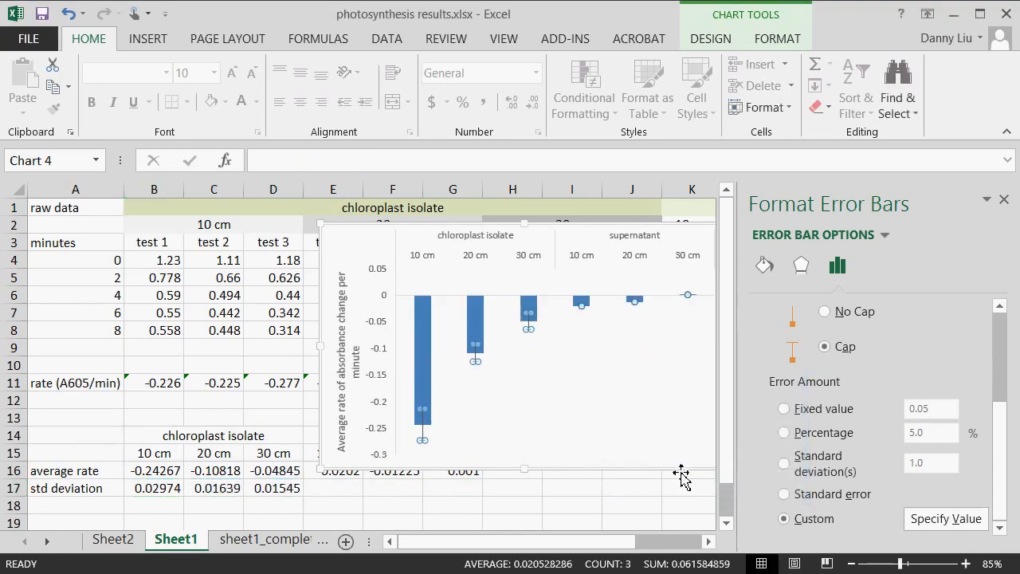
click(653, 504)
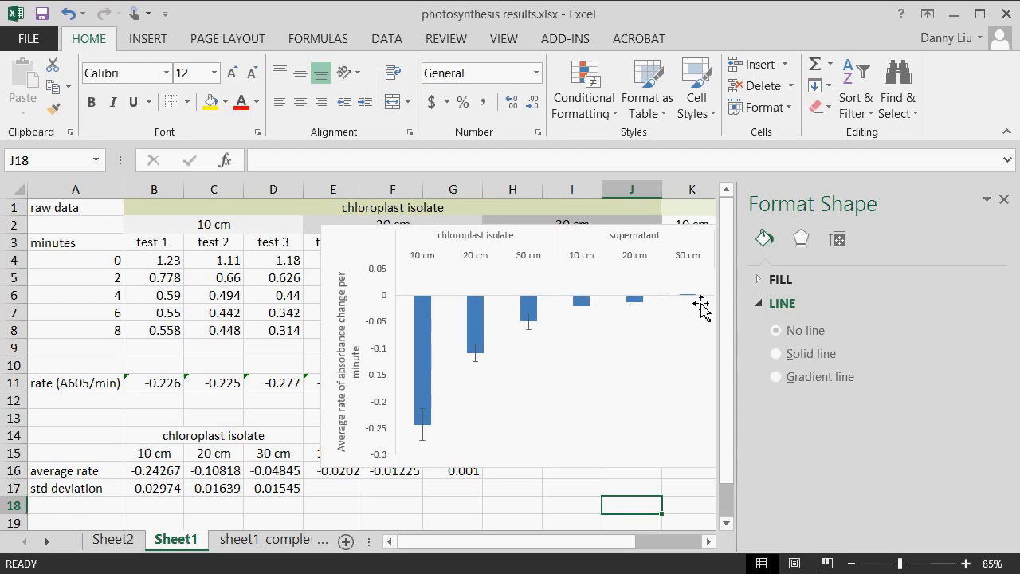
- Review the raw data, the rates in row 11, the averages and standard deviations in rows 16 and 17, and the average rate chart
drag(350, 488, 479, 488)
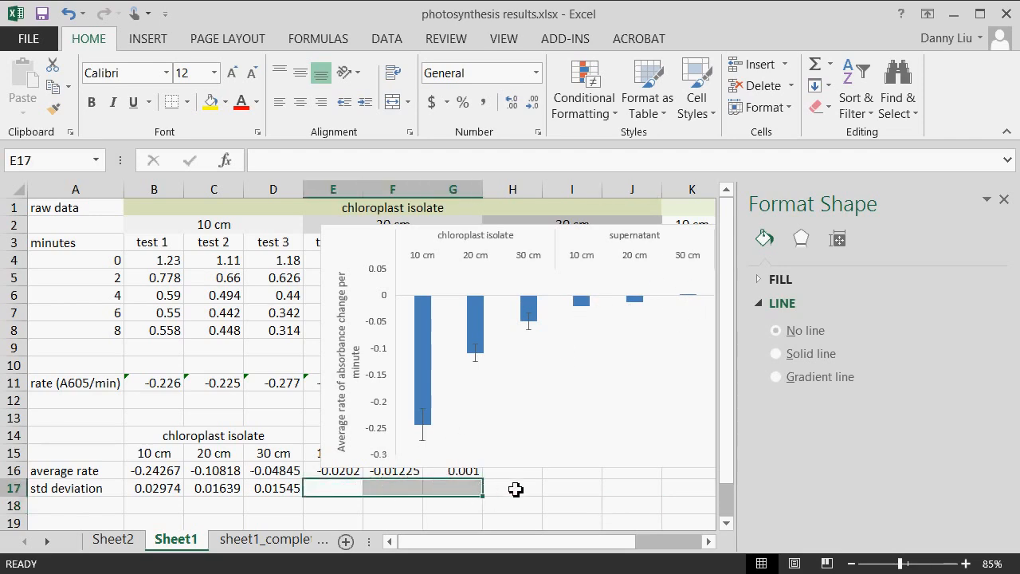
click(515, 489)
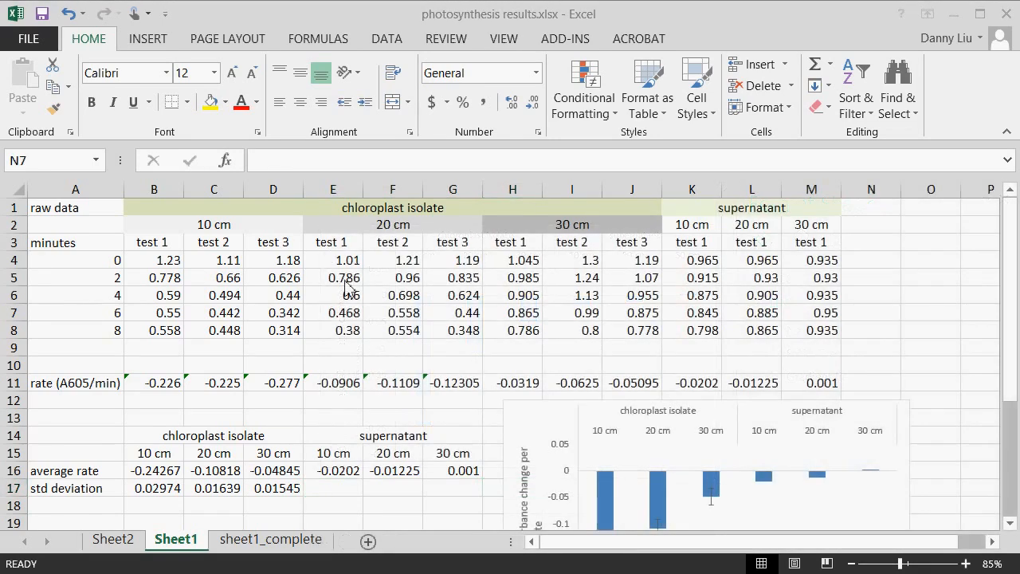
drag(103, 209, 827, 330)
drag(80, 383, 818, 384)
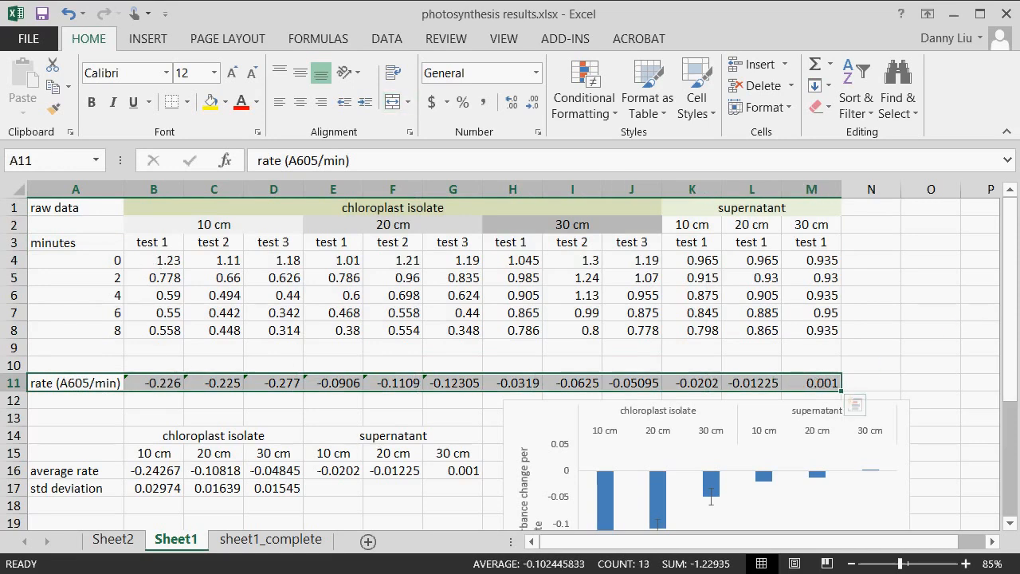
drag(1009, 273, 1010, 359)
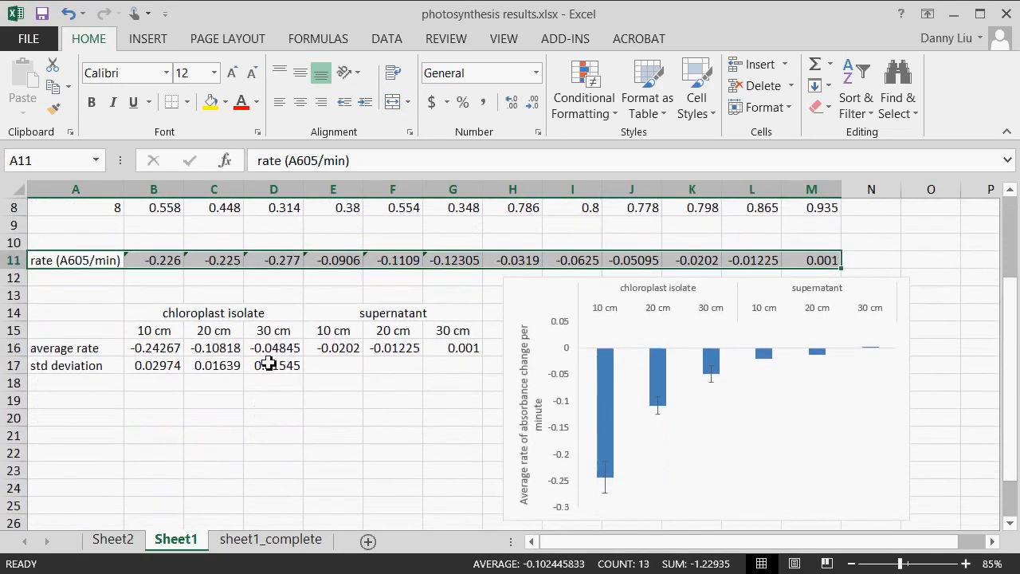
click(160, 347)
click(210, 351)
click(280, 351)
drag(163, 366, 271, 365)
click(552, 305)
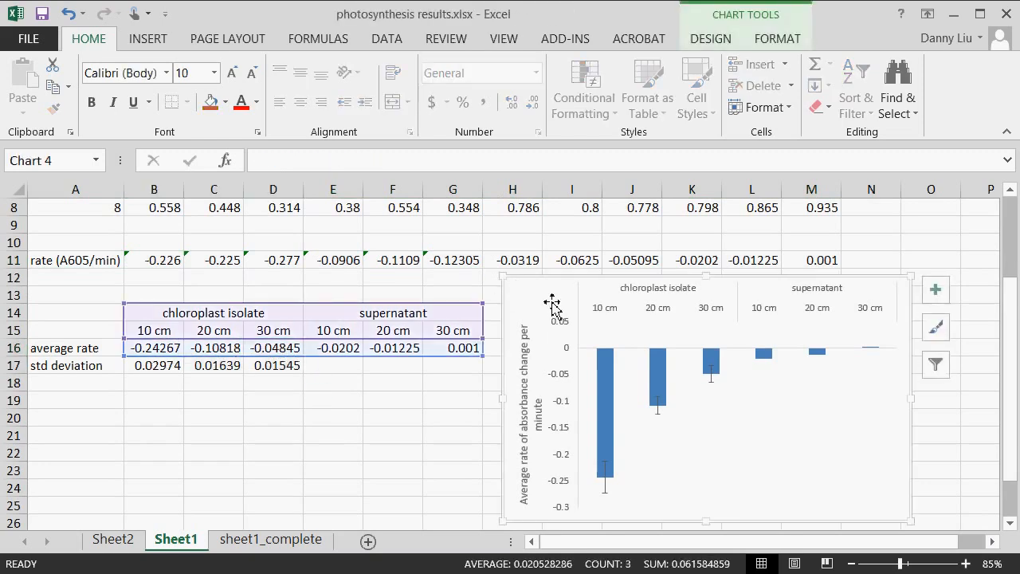
click(447, 385)
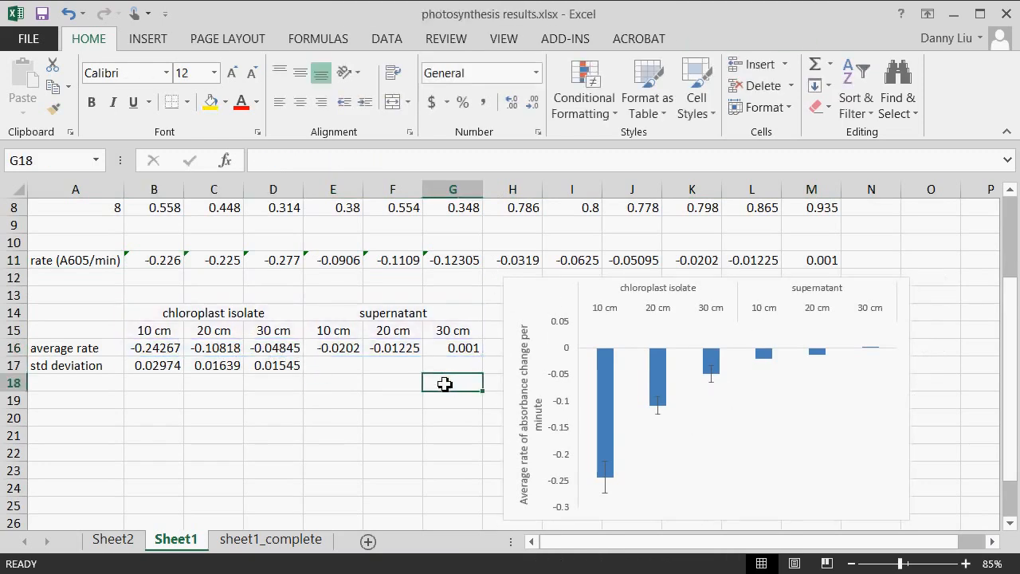
click(330, 385)
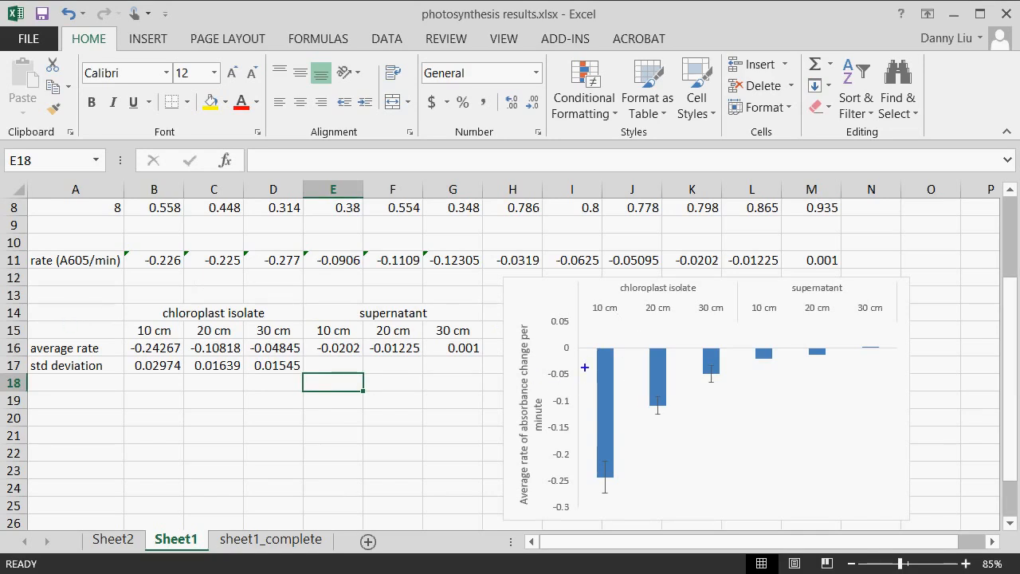
mouse_move(573, 359)
mouse_down()
mouse_move(558, 427)
mouse_move(595, 410)
mouse_up()
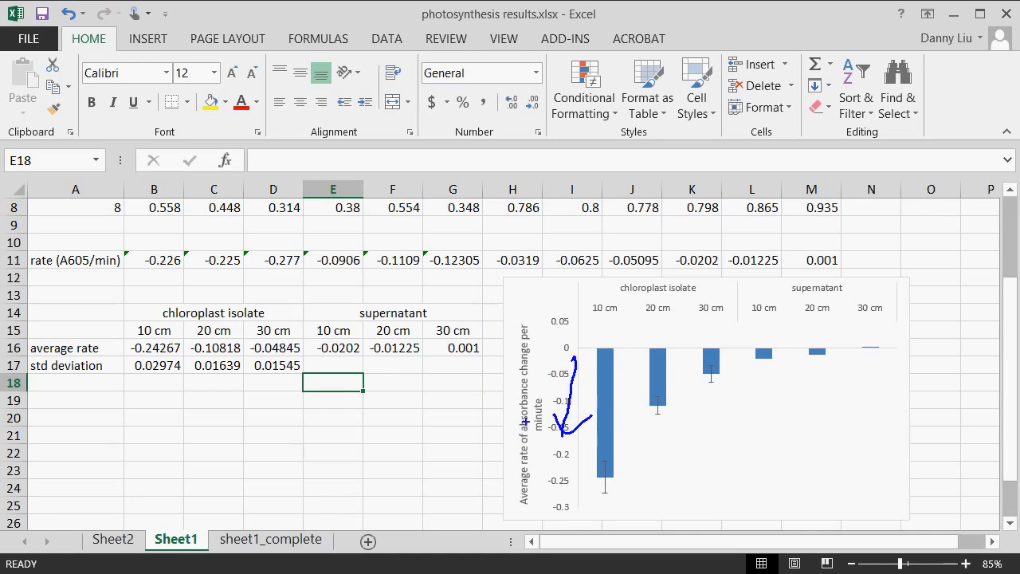
mouse_move(533, 341)
mouse_down()
mouse_move(500, 354)
mouse_move(536, 371)
mouse_move(528, 345)
mouse_up()
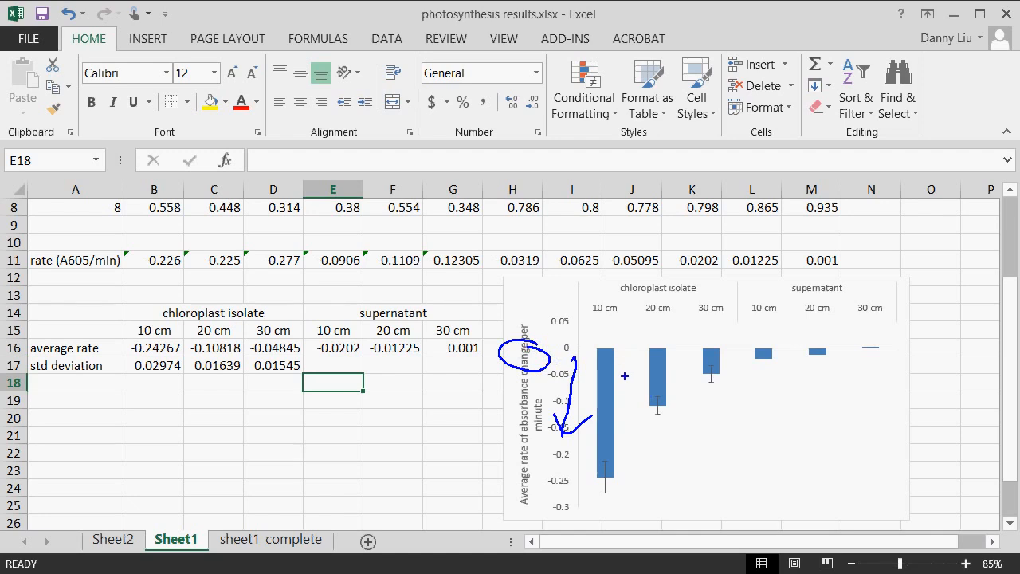
mouse_move(332, 408)
mouse_down()
mouse_move(326, 486)
mouse_move(503, 491)
mouse_up()
drag(389, 493, 414, 510)
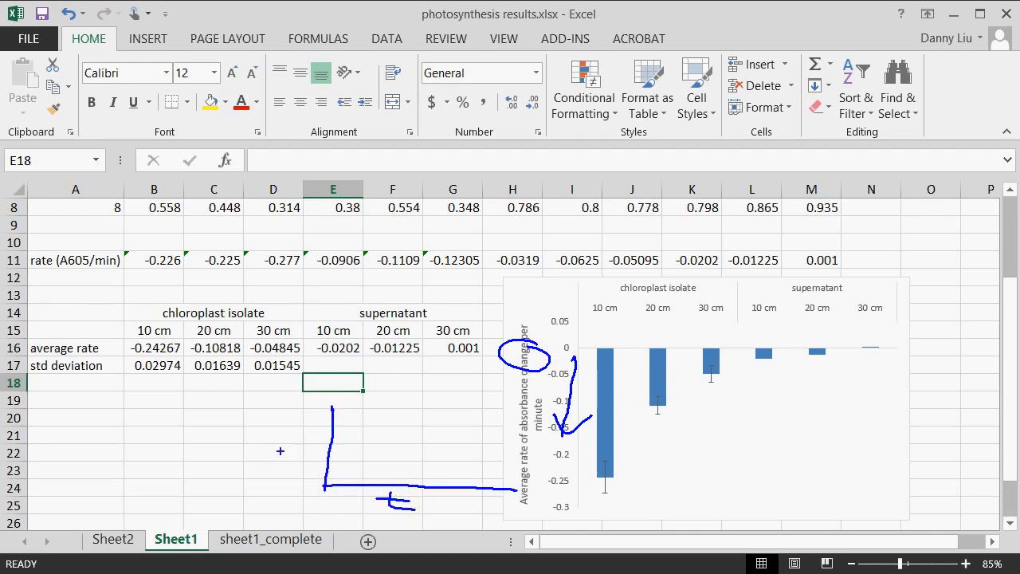
drag(285, 451, 307, 445)
drag(348, 422, 461, 472)
drag(346, 422, 472, 469)
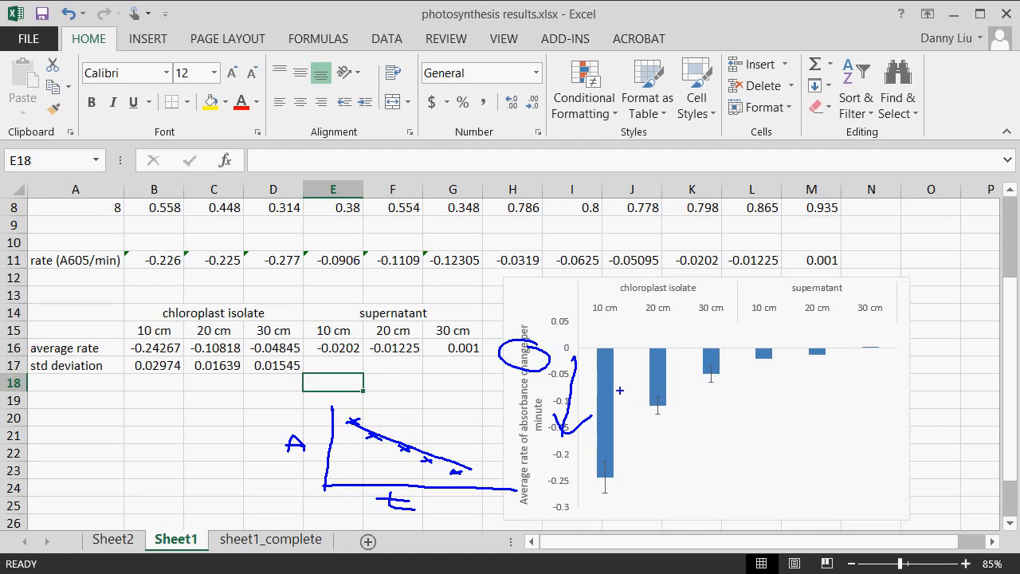
mouse_move(623, 315)
mouse_down()
mouse_move(614, 291)
mouse_move(558, 323)
mouse_move(558, 435)
mouse_move(620, 497)
mouse_move(659, 381)
mouse_move(614, 314)
mouse_up()
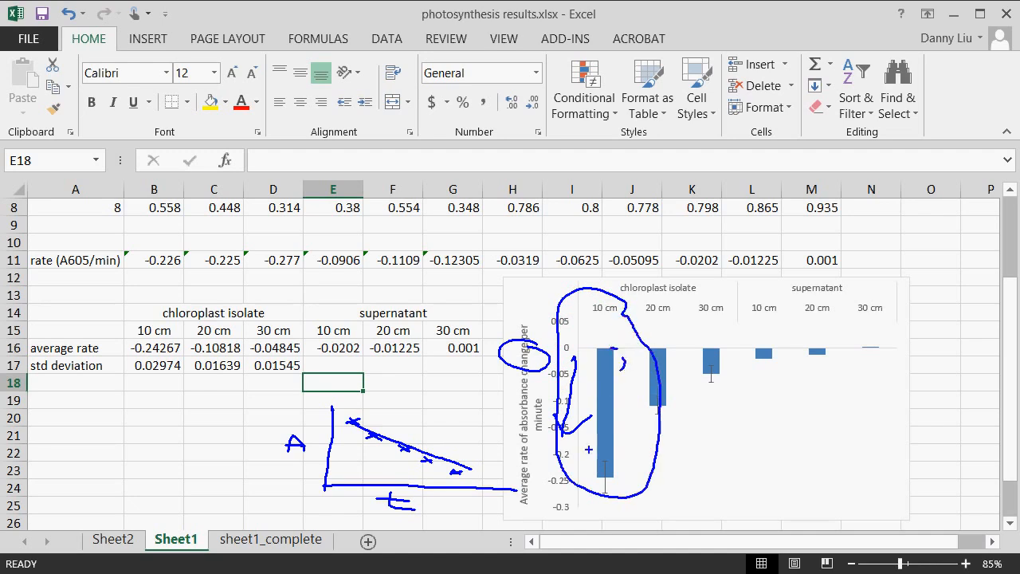
drag(633, 470, 622, 479)
drag(847, 373, 880, 361)
mouse_move(779, 339)
mouse_down()
mouse_move(758, 339)
mouse_move(823, 371)
mouse_move(912, 357)
mouse_move(779, 342)
mouse_up()
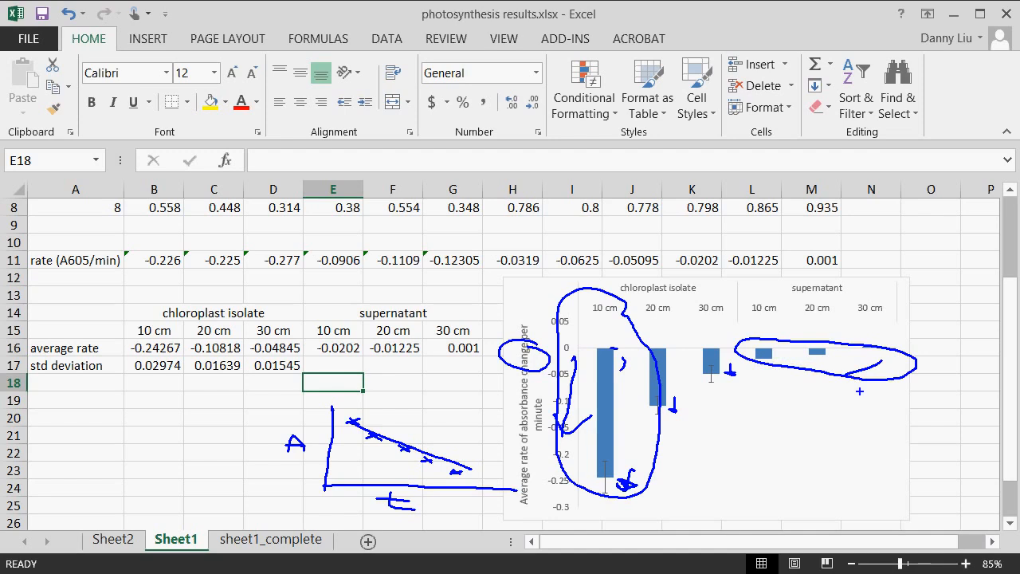
key(Escape)
click(270, 417)
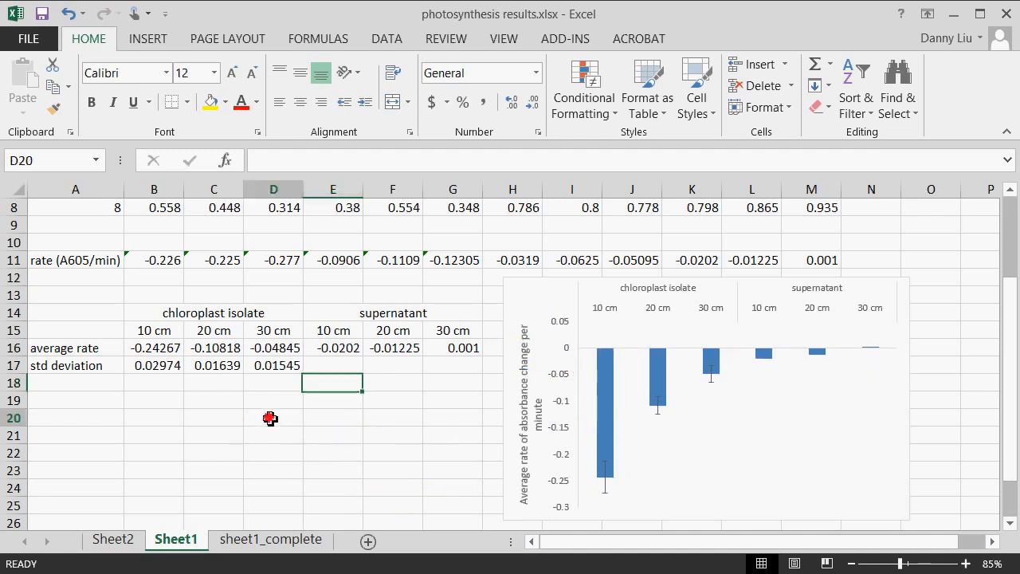
click(336, 418)
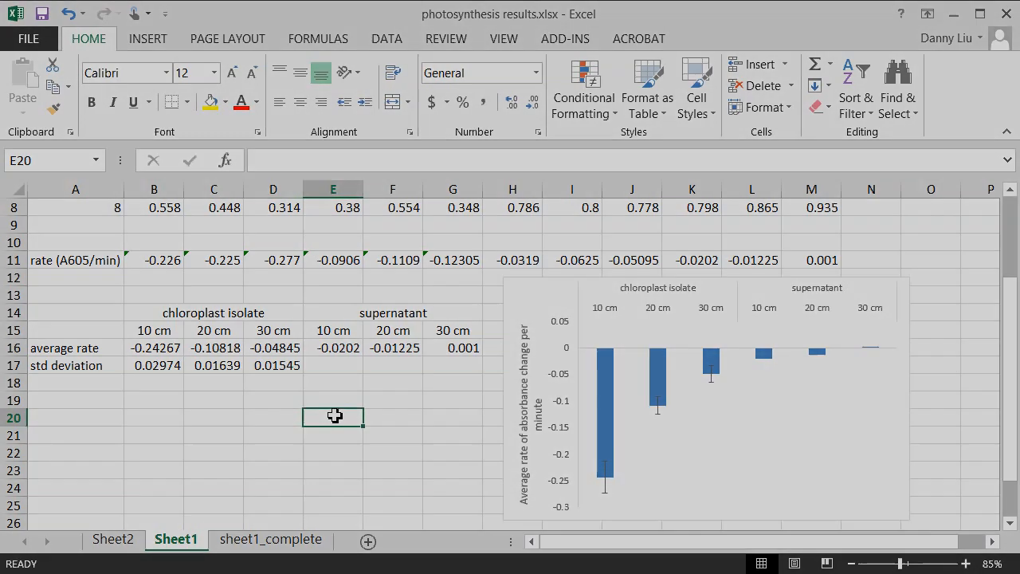